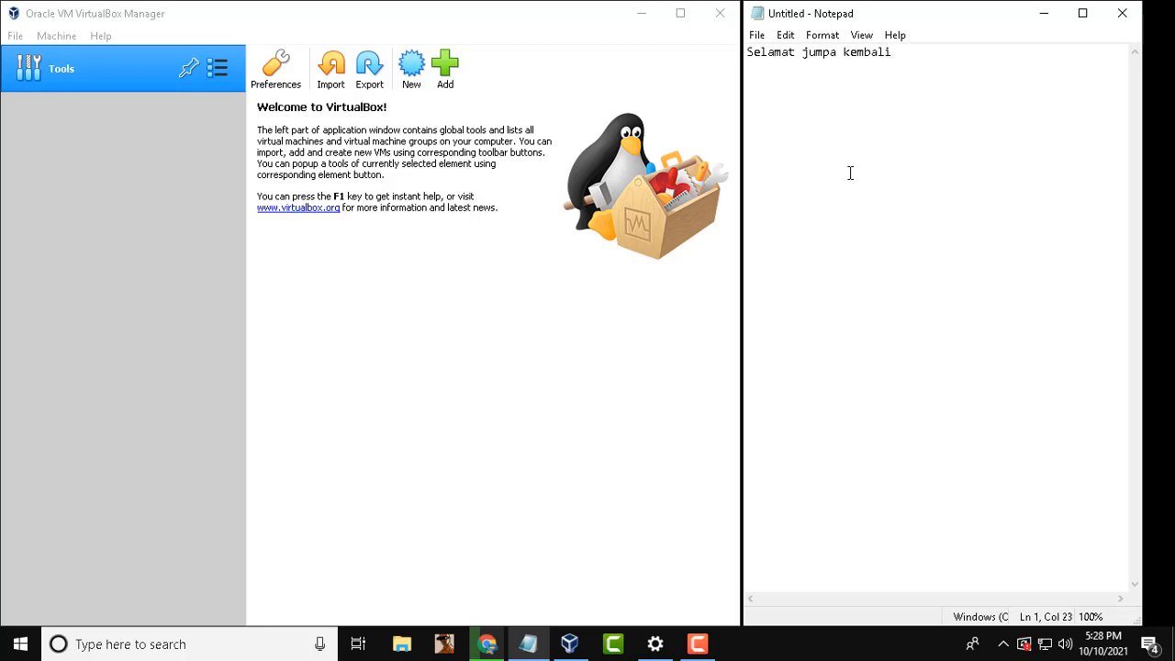
# Step: Complete the greeting with "dichanel Jurusan TKJ" and add the line "kali ini kita kan belajar bagaimana cara menginstall" below it
pyautogui.write('dichanel Jurusan TKJ')
pyautogui.press('Return')
pyautogui.write('kali ini')
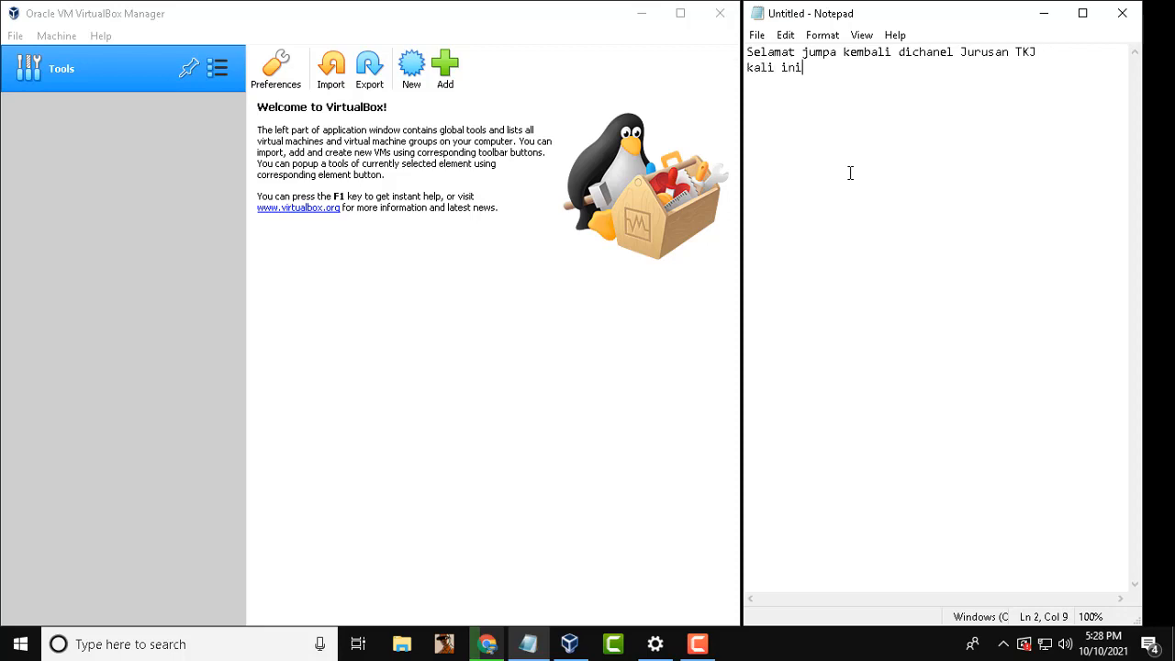
pyautogui.write(' kita k')
pyautogui.write('an be')
pyautogui.write('jalar')
pyautogui.press('BackSpace')
pyautogui.press('BackSpace')
pyautogui.press('BackSpace')
pyautogui.press('BackSpace')
pyautogui.press('BackSpace')
pyautogui.press('BackSpace')
pyautogui.write('lajar bagaiman')
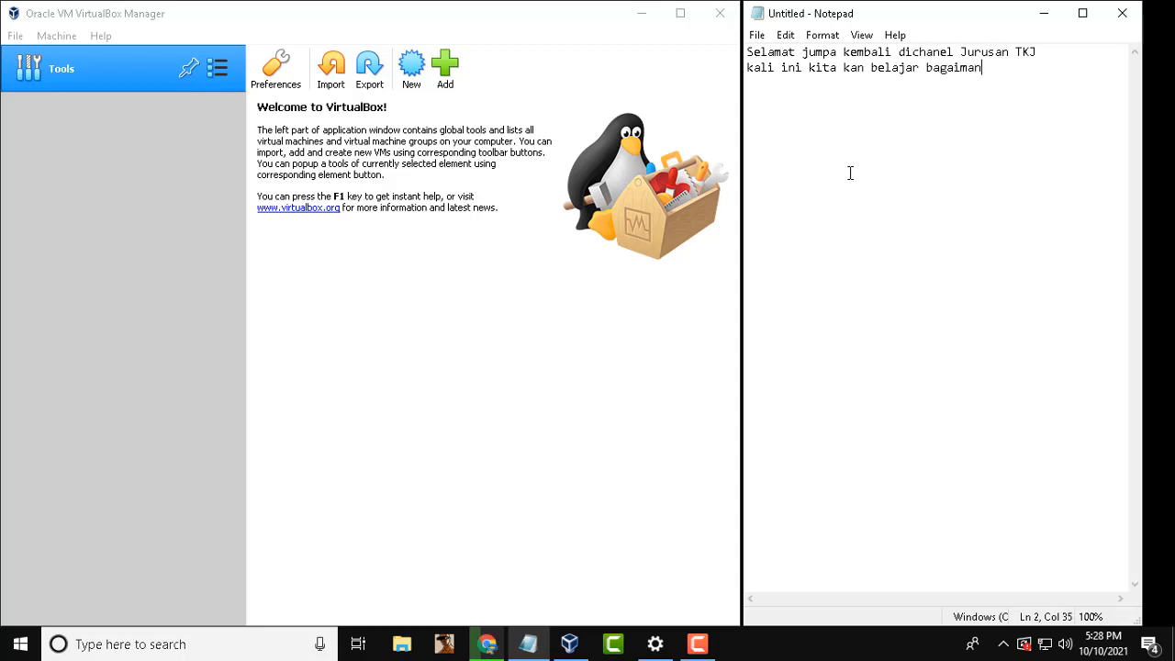
pyautogui.write('a cara menginstall')
pyautogui.press('Return')
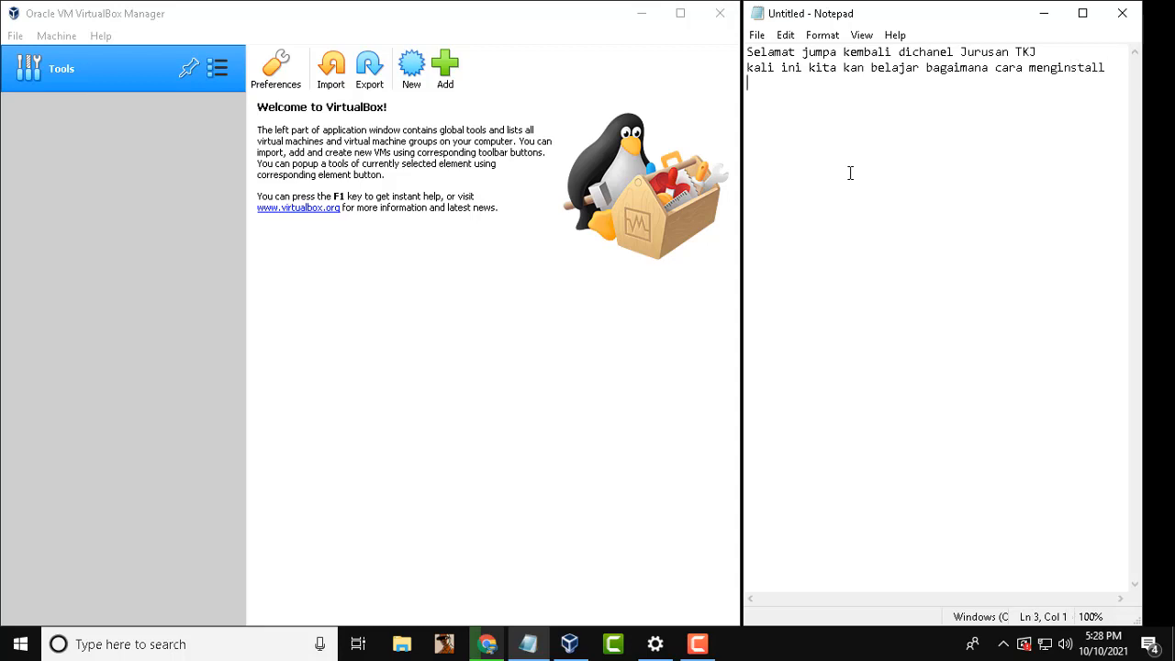
# Step: Write the line "windows 8 tetapi mengunakan aplikasi virtualbox" in the note, followed by a blank line
pyautogui.write('windows 8')
pyautogui.write('tetapi mengu')
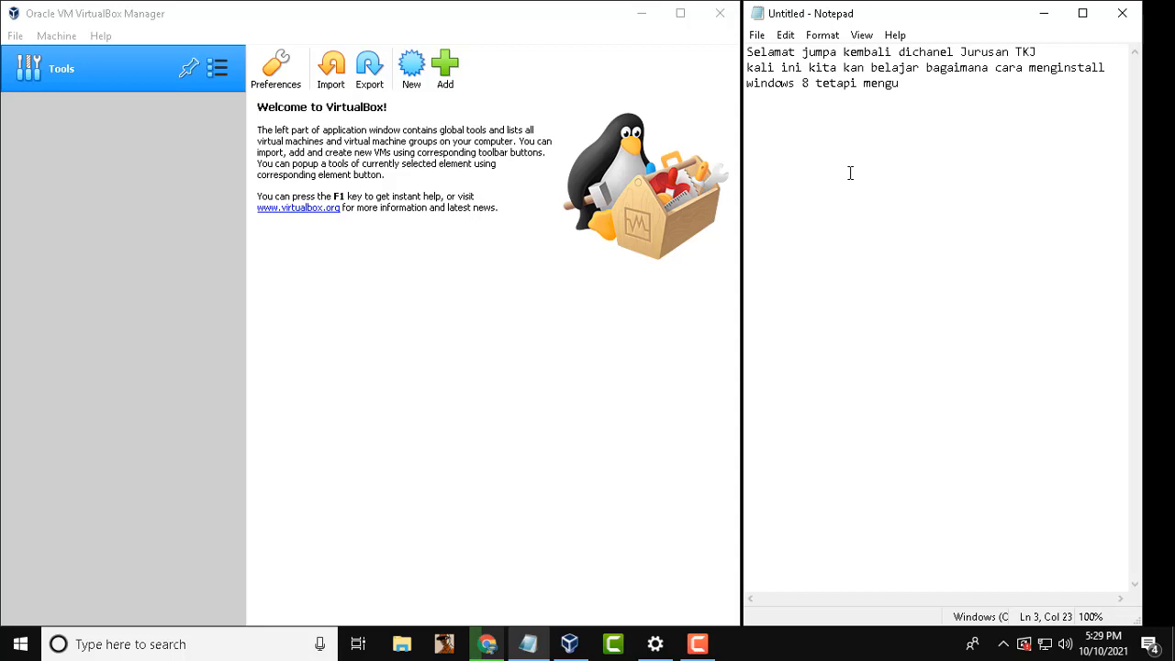
pyautogui.write('nakan aplikasi virtual')
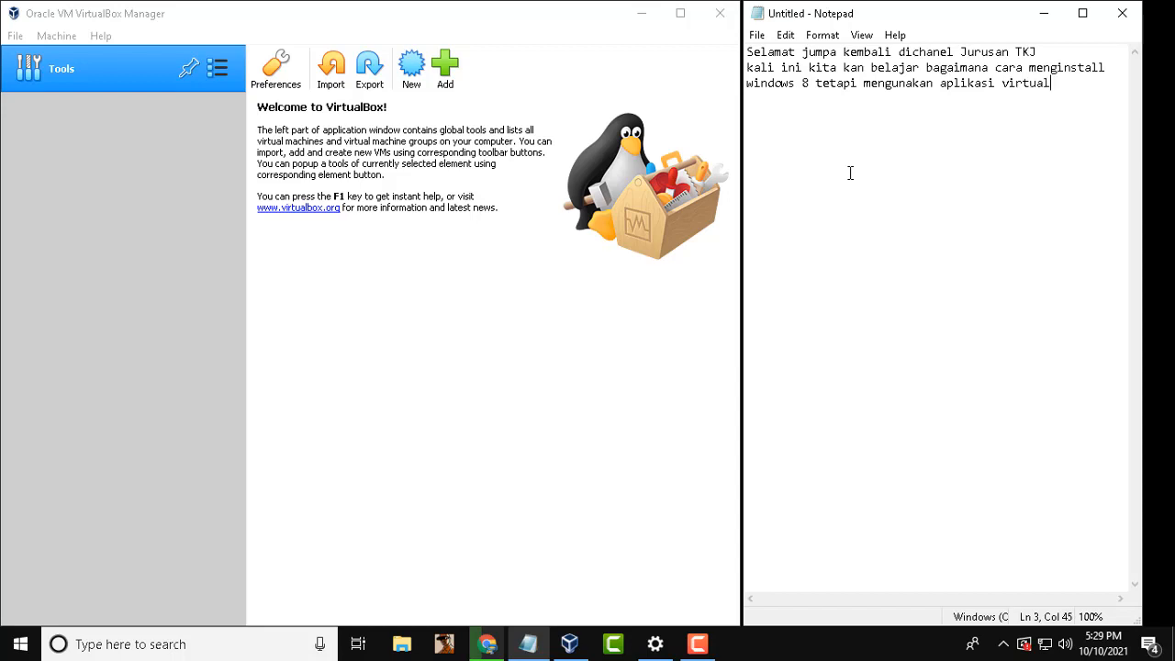
pyautogui.write('box')
pyautogui.press('Return')
pyautogui.press('Return')
# Step: Add the question "kenapa mengunakan aplikasi virtualbox ?..." as its own line in the note
pyautogui.write('kenapa mengu')
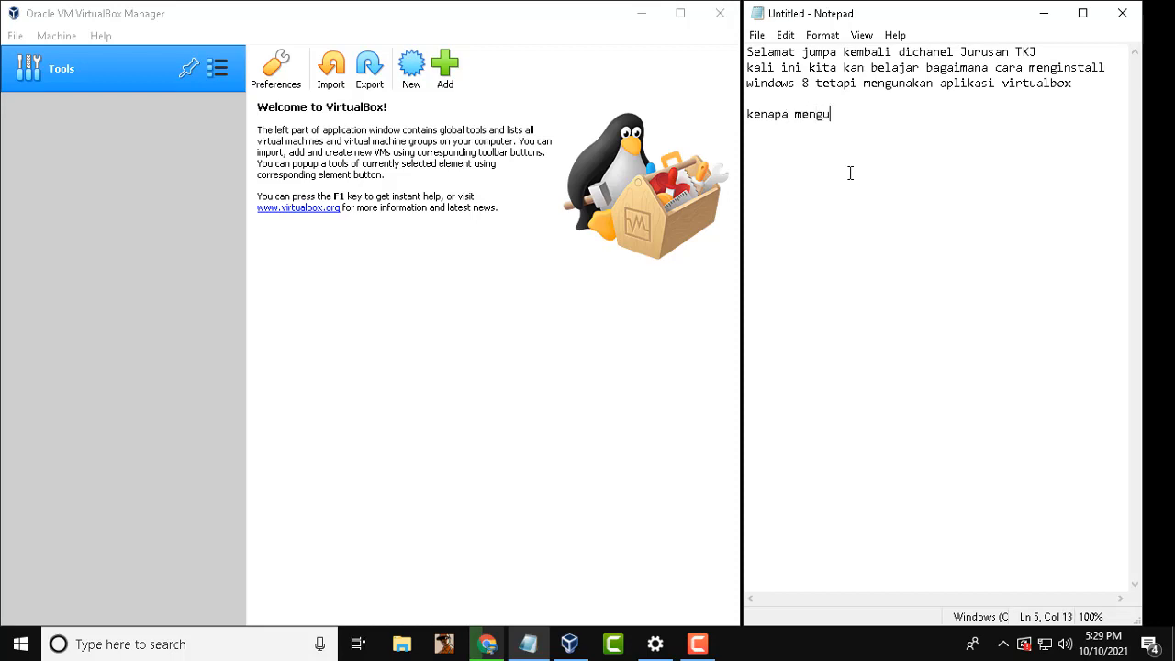
pyautogui.write('nakan aplikasi vir')
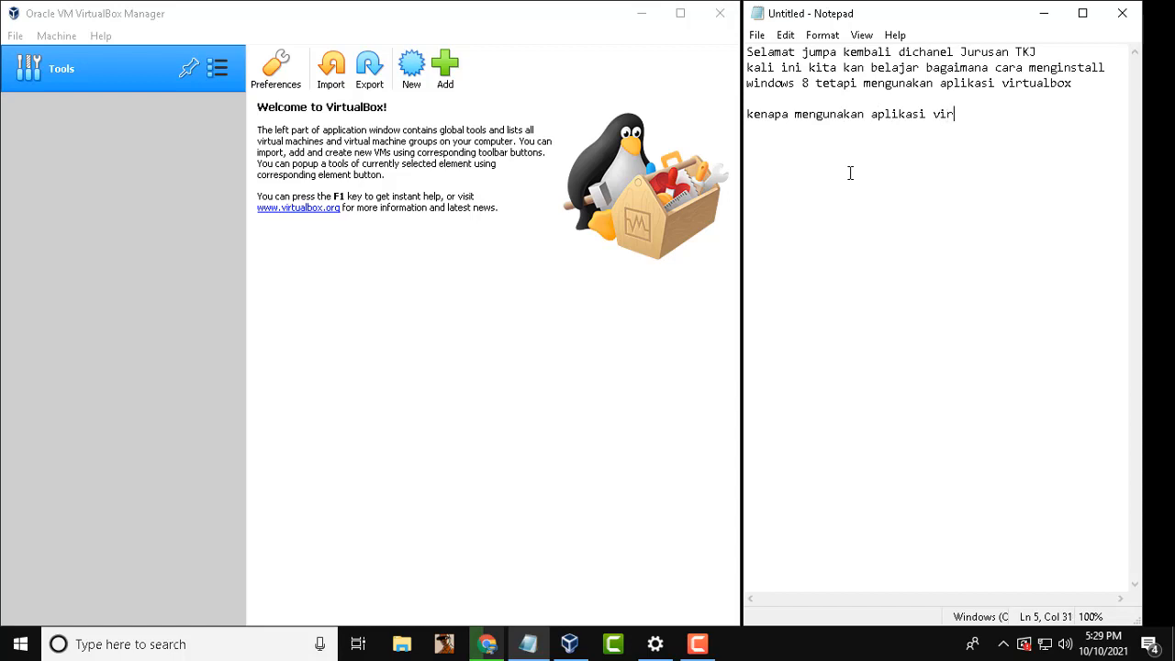
pyautogui.write('tualbox ?...')
pyautogui.press('Return')
# Step: Begin the answer below the question with the line "karena jika kita baru belajar menginstall dan langsung"
pyautogui.write('karena ')
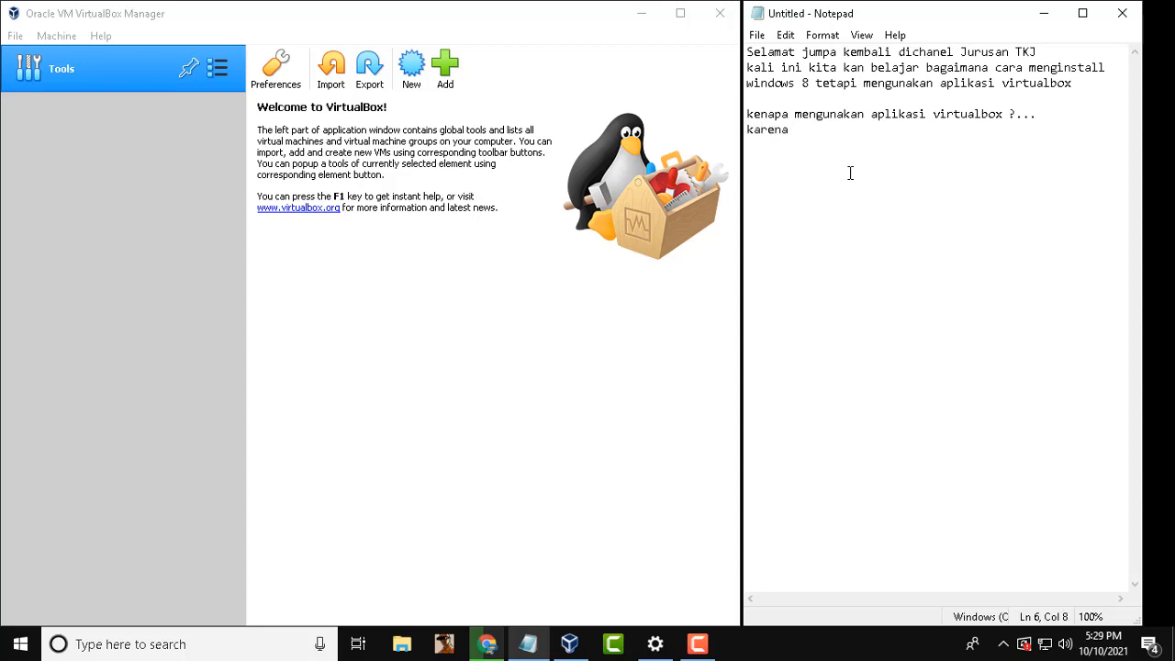
pyautogui.write('jika kita baru belajar')
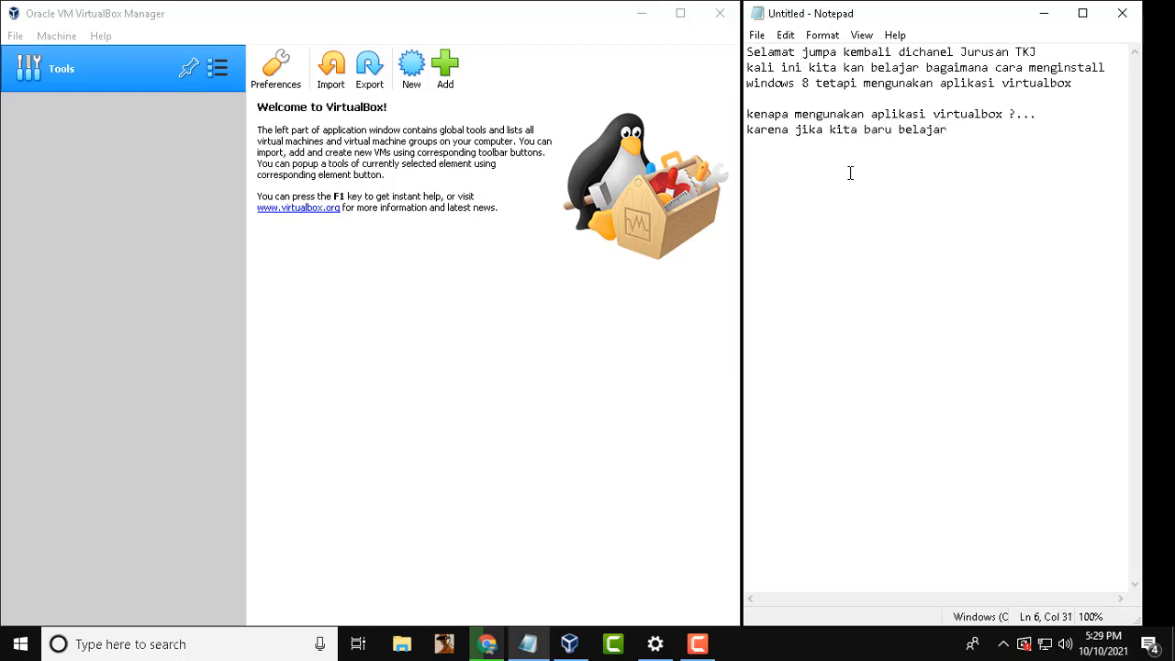
pyautogui.write(' menginstall dan langsung')
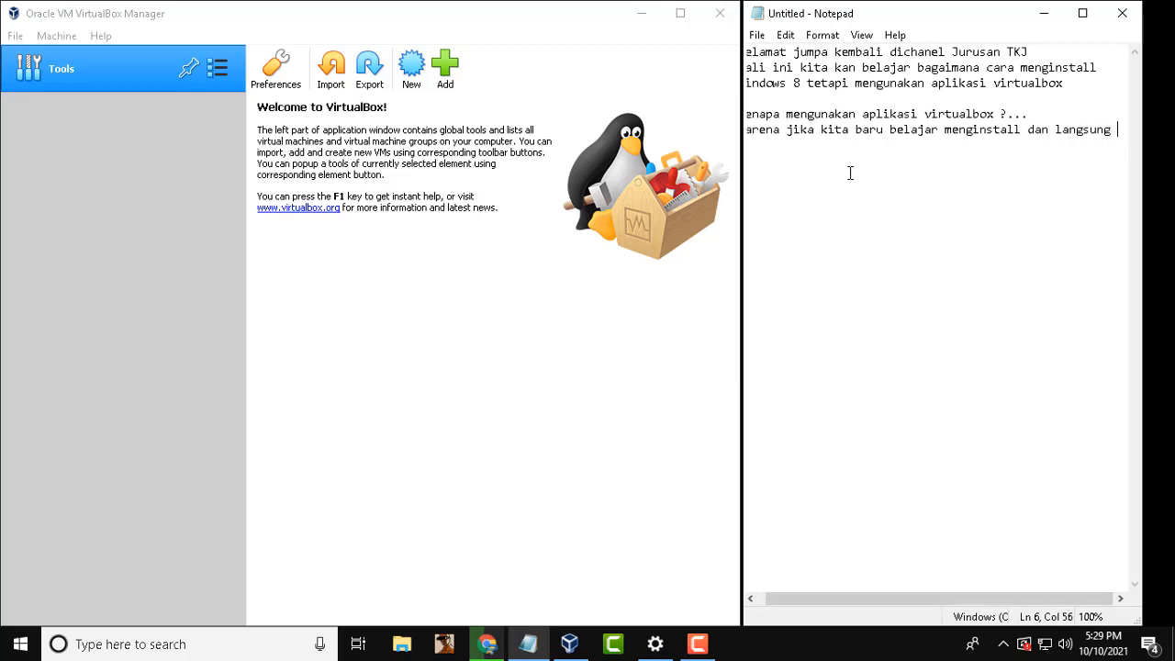
pyautogui.press('Return')
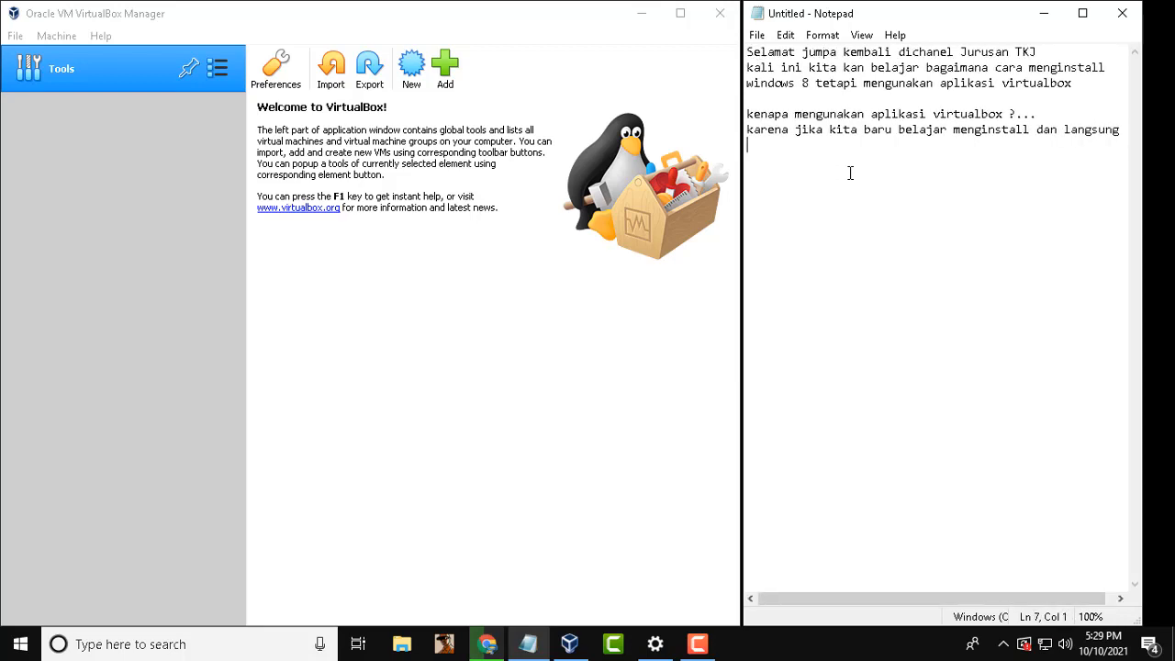
# Step: Continue the answer with the line "pada perangkat maka banyak atau besar kemungkinan"
pyautogui.write('pada perangkat maka ')
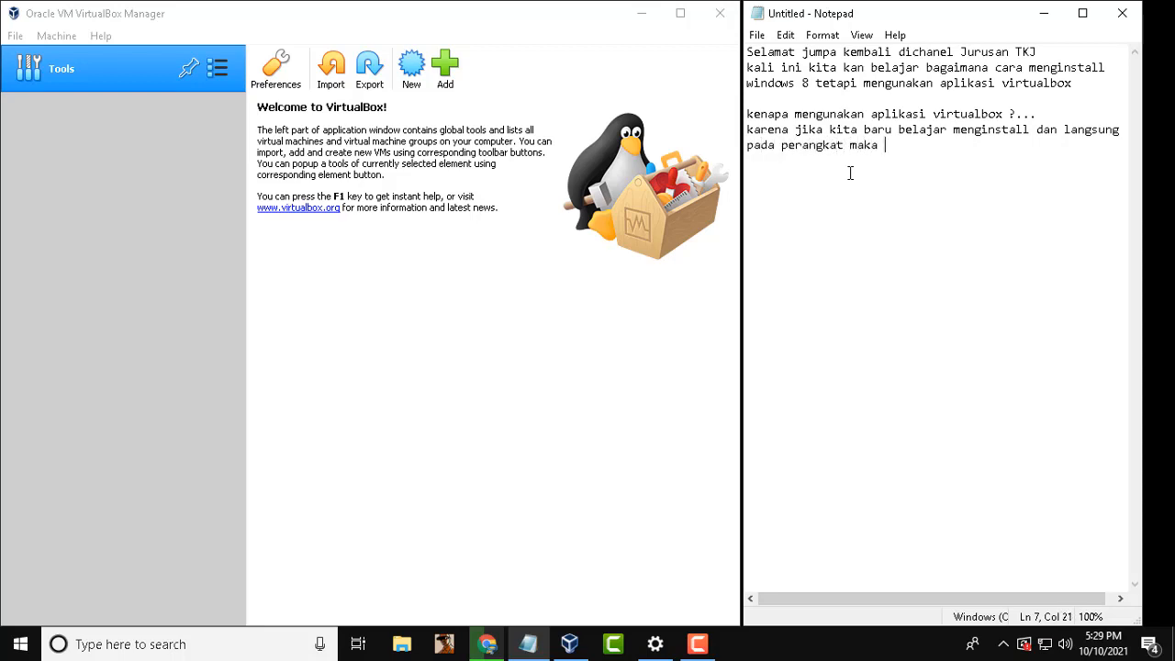
pyautogui.write('banyak atau besa')
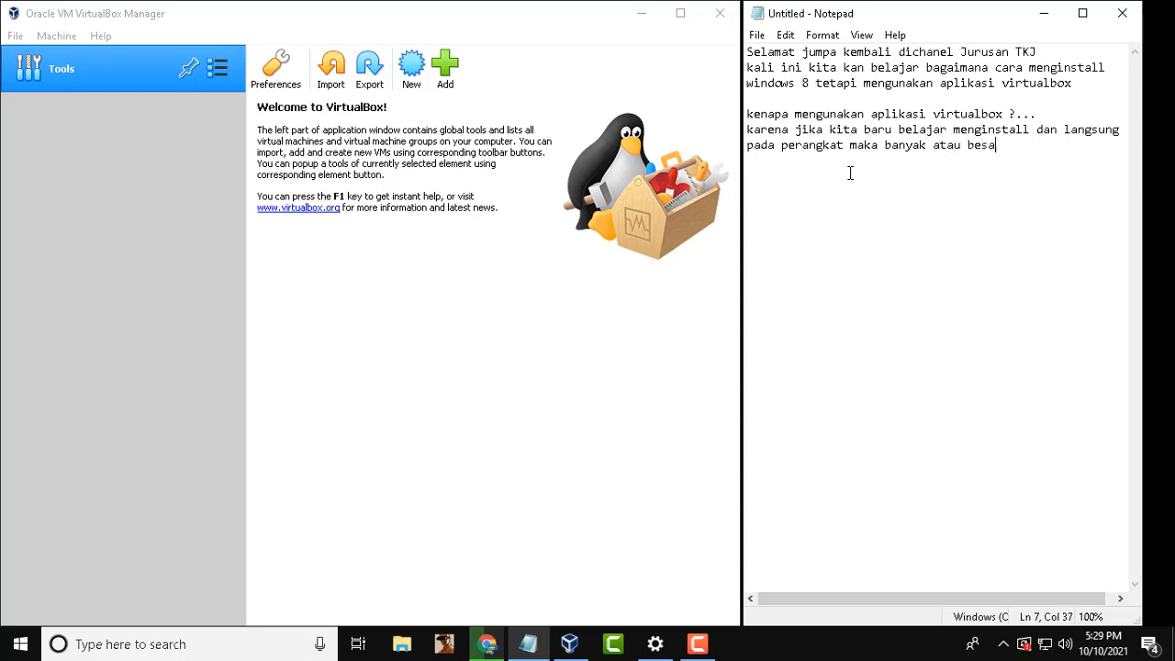
pyautogui.write('r kemungkinan')
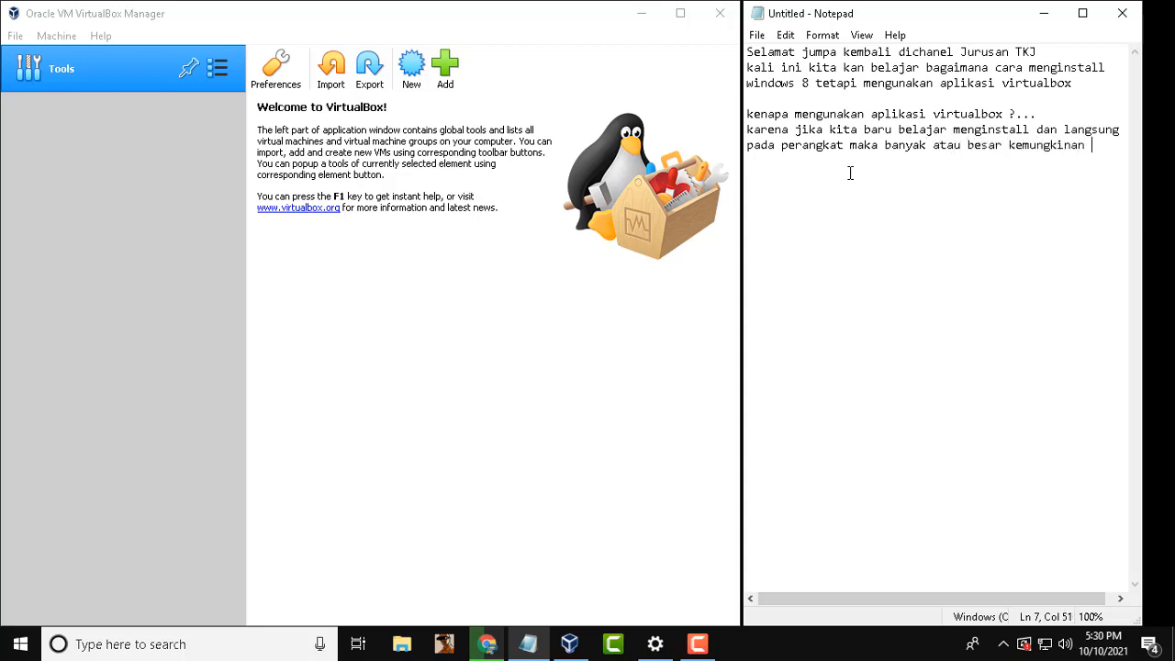
pyautogui.press('Return')
# Step: Finish the answer with "kita akan mengalami kegagalan dan merusak sistem OS kita sebelumnya." and leave a blank line
pyautogui.write('kita akan mengalami kegagalan')
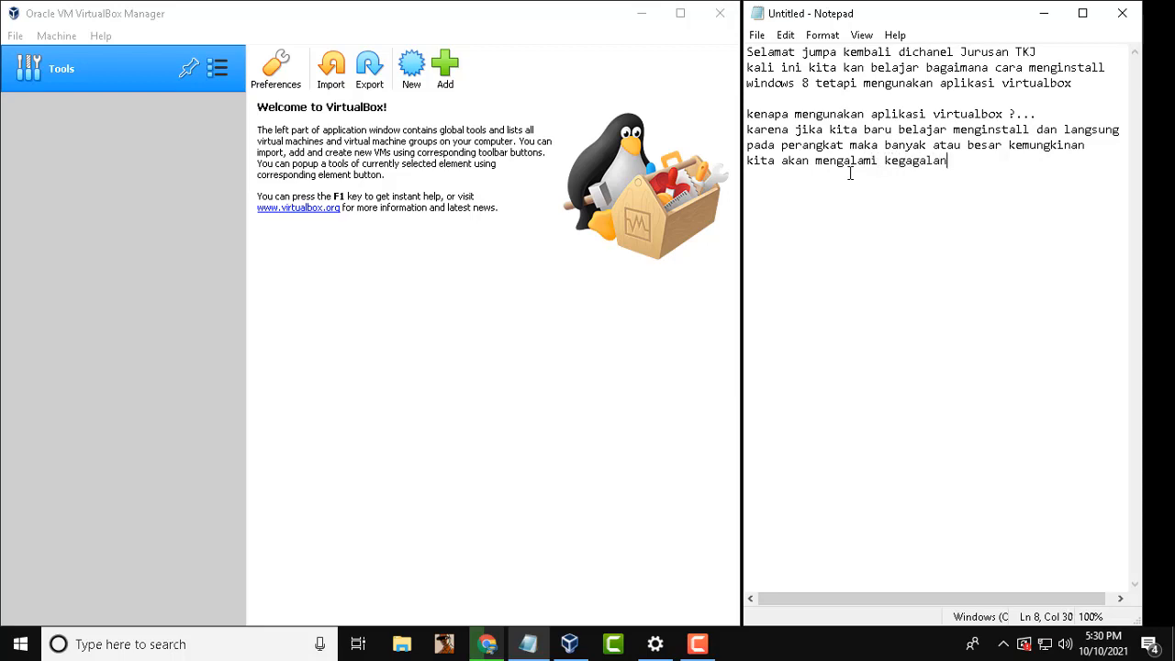
pyautogui.write(' dan merusak sistem')
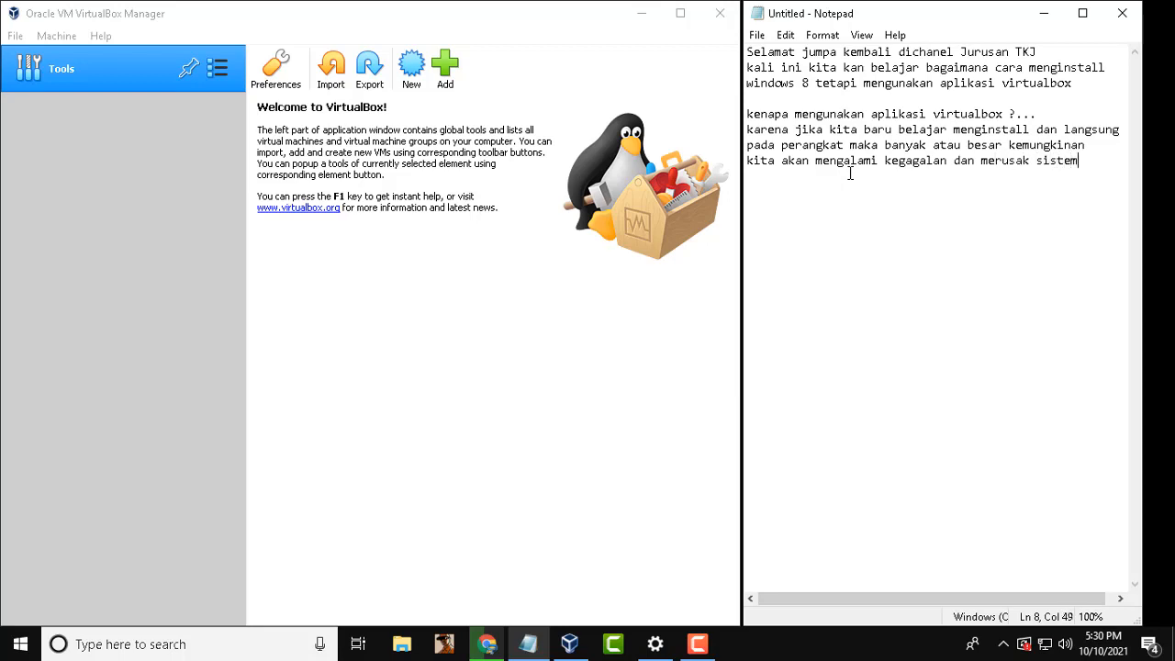
pyautogui.write(' OS kita sebelumnya.')
pyautogui.press('Return')
pyautogui.press('Return')
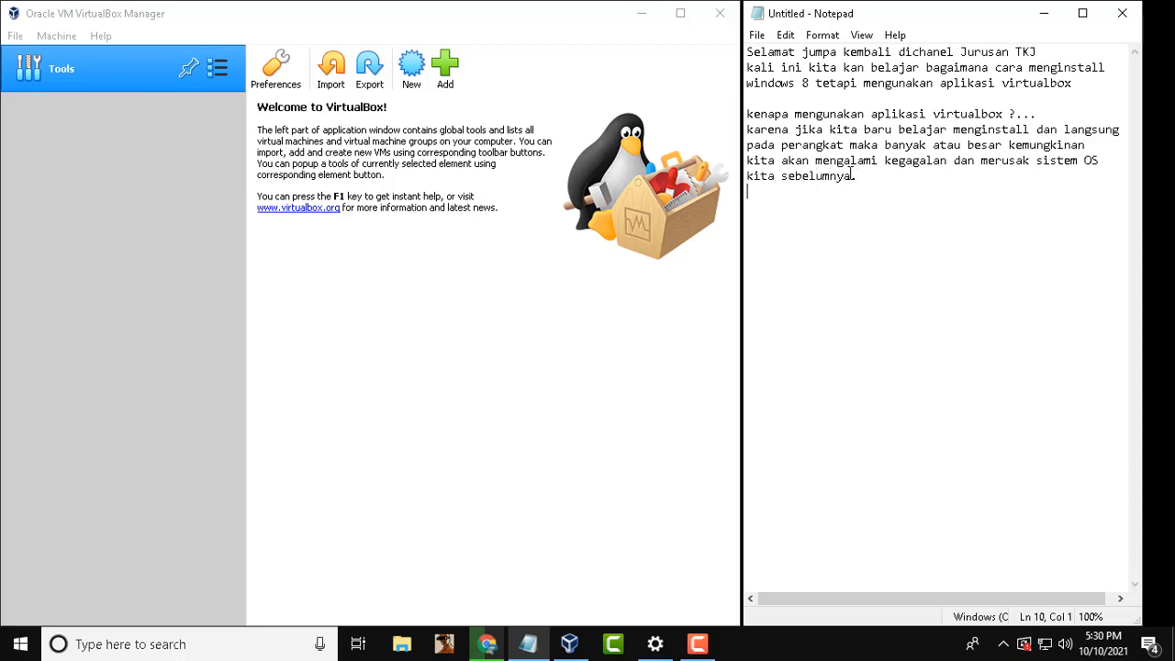
# Step: Introduce the list of steps with "ok langsung saja.. langkah yang harus kita lakukan ialah :"
pyautogui.write('ok langsung saja.. langkah yang')
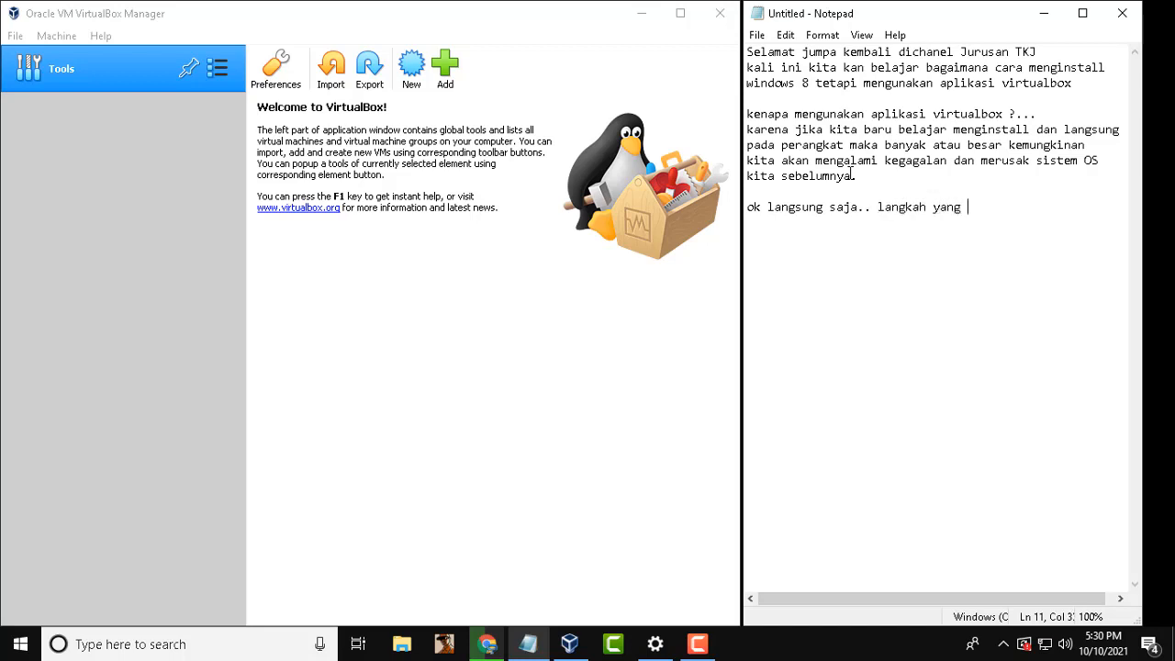
pyautogui.write(' harus kita lakukan')
pyautogui.press('Return')
pyautogui.write('ila')
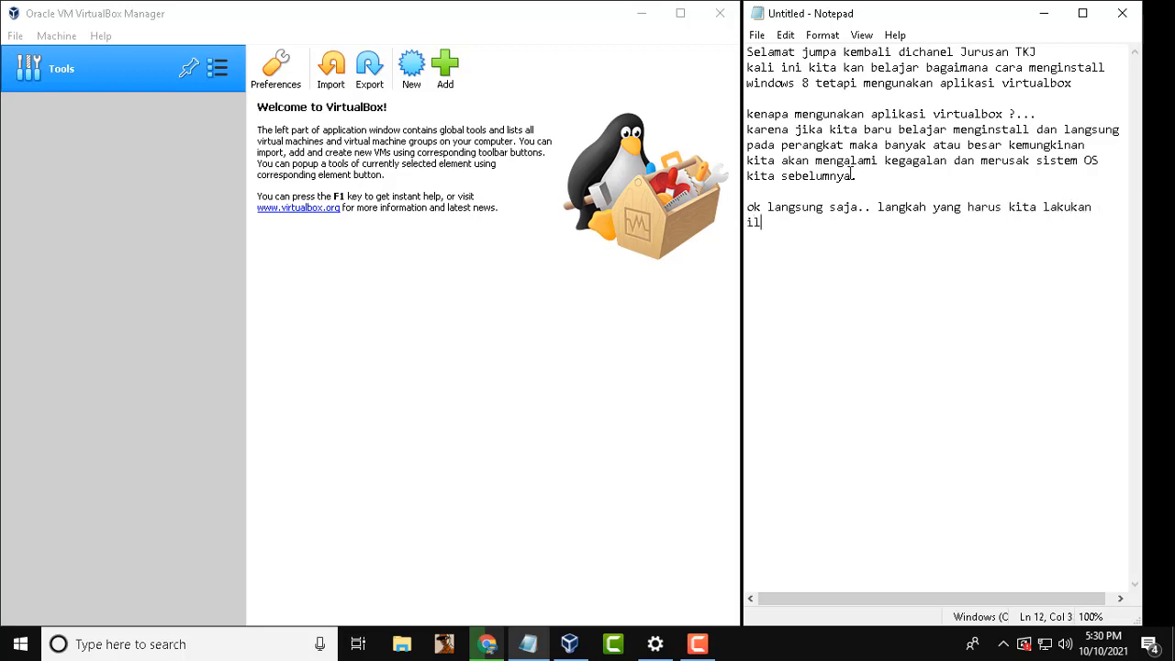
pyautogui.press('BackSpace')
pyautogui.press('BackSpace')
pyautogui.write('alah membu')
pyautogui.press('BackSpace')
pyautogui.press('BackSpace')
pyautogui.press('BackSpace')
pyautogui.press('BackSpace')
pyautogui.press('BackSpace')
pyautogui.write('meng')
pyautogui.press('BackSpace')
pyautogui.press('BackSpace')
pyautogui.press('BackSpace')
pyautogui.press('BackSpace')
pyautogui.write(':')
pyautogui.press('Return')
# Step: Add the first list item "1. menginstall virtualbox video sudah ada di chanel ini"
pyautogui.write('1. enginstall')
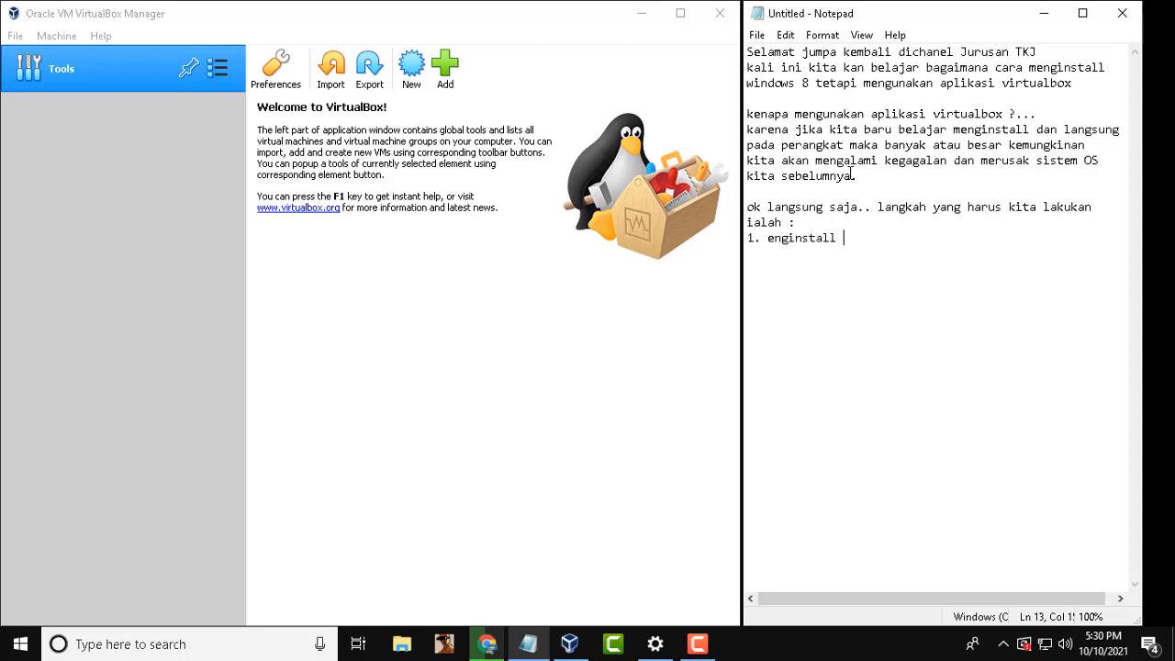
pyautogui.write(' virtual bo')
pyautogui.press('BackSpace')
pyautogui.press('End')
pyautogui.write('c')
pyautogui.press('BackSpace')
pyautogui.write('x')
pyautogui.press('BackSpace')
pyautogui.write('m')
pyautogui.press('Right')
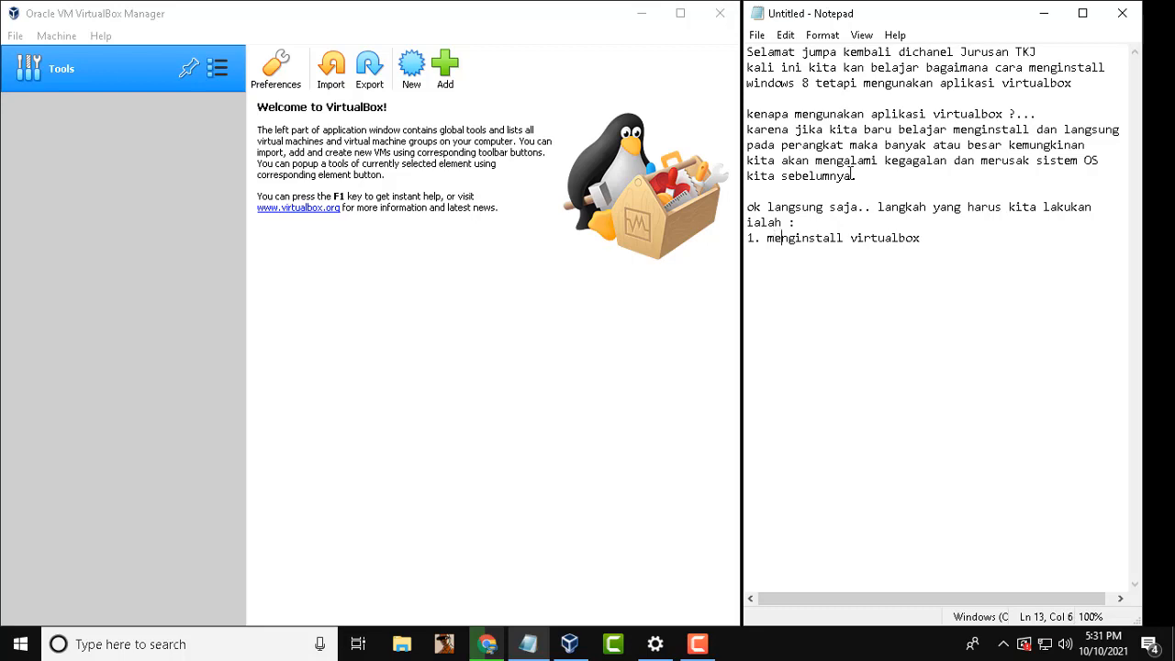
pyautogui.press('Right')
pyautogui.press('Right')
pyautogui.press('Right')
pyautogui.press('Right')
pyautogui.press('Right')
pyautogui.press('Right')
pyautogui.press('Right')
pyautogui.press('Right')
pyautogui.press('Right')
pyautogui.press('Right')
pyautogui.press('Right')
pyautogui.press('Right')
pyautogui.press('Right')
pyautogui.press('Right')
pyautogui.press('Right')
pyautogui.press('Right')
pyautogui.press('Right')
pyautogui.press('Right')
pyautogui.press('Right')
pyautogui.write('video sudah')
pyautogui.write(' saya')
pyautogui.press('BackSpace')
pyautogui.press('BackSpace')
pyautogui.press('BackSpace')
pyautogui.press('BackSpace')
pyautogui.write('ada di chanel ini')
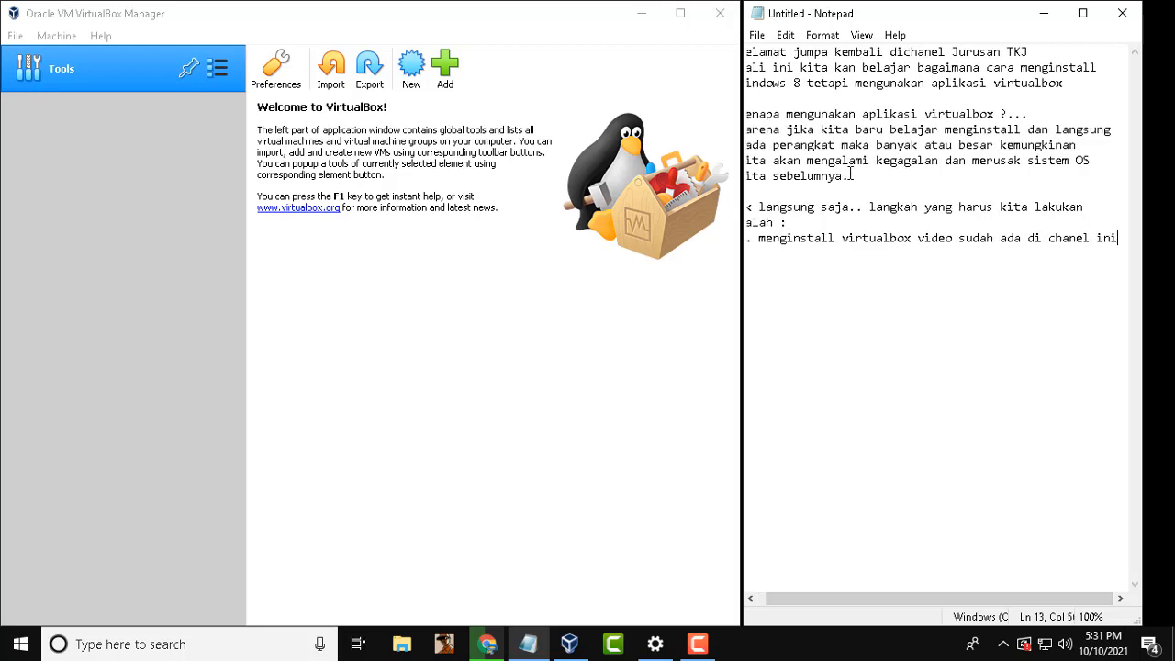
pyautogui.press('Return')
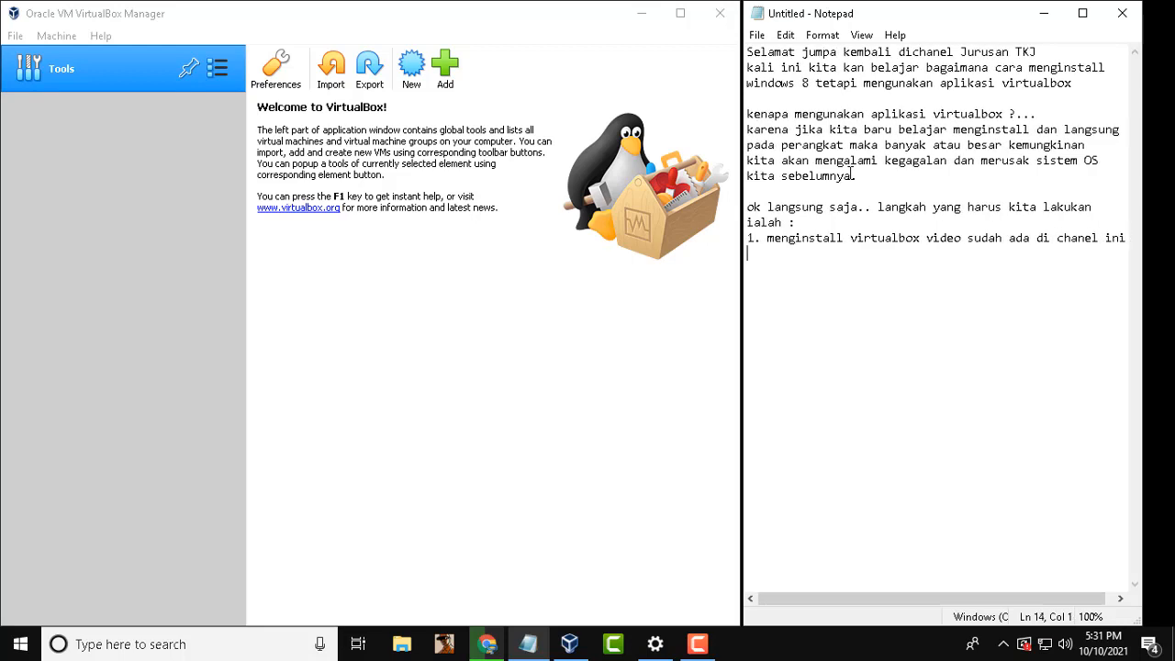
# Step: Add the list items "2. mendownload windows 8 versi .iso" and "3. kemudian jika semua sudah ada baru kita belajar menginstall"
pyautogui.write('2. mendownload windows 8 versi .iso')
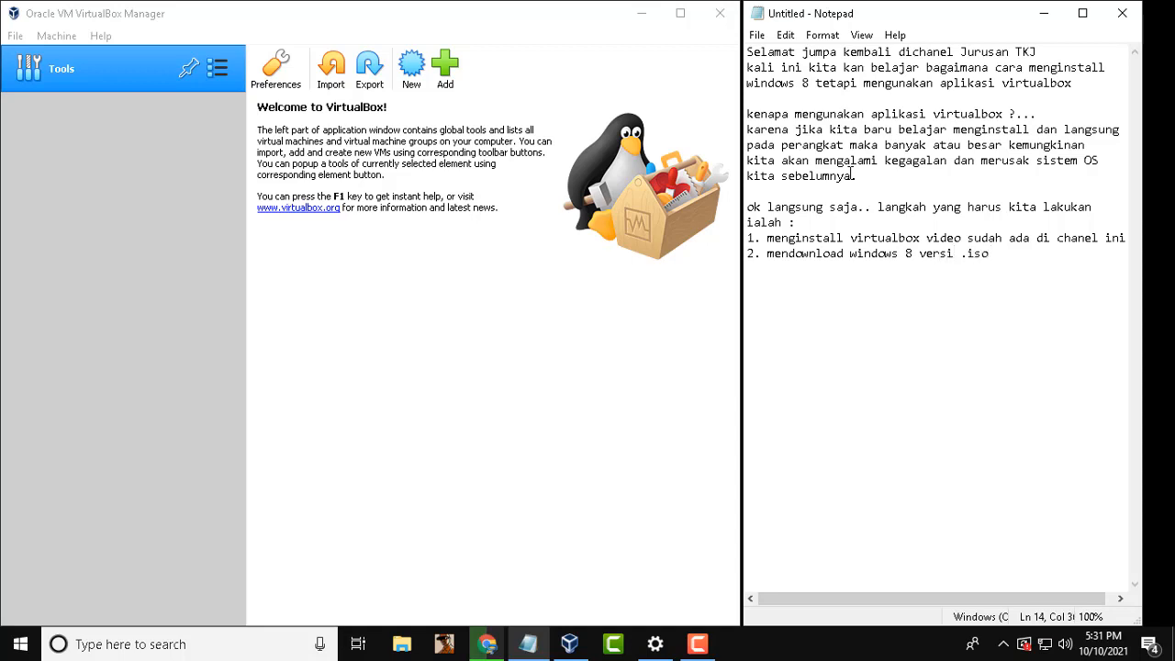
pyautogui.press('Return')
pyautogui.write('3. kemudian jika semua suda')
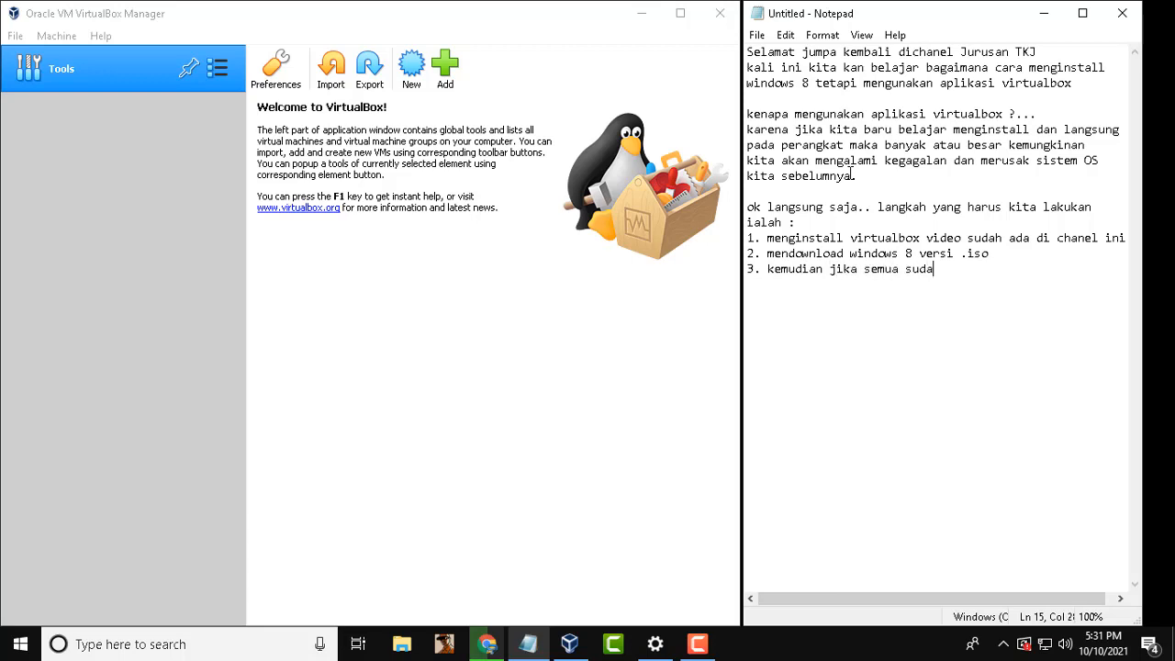
pyautogui.write('h ada baru kita meng')
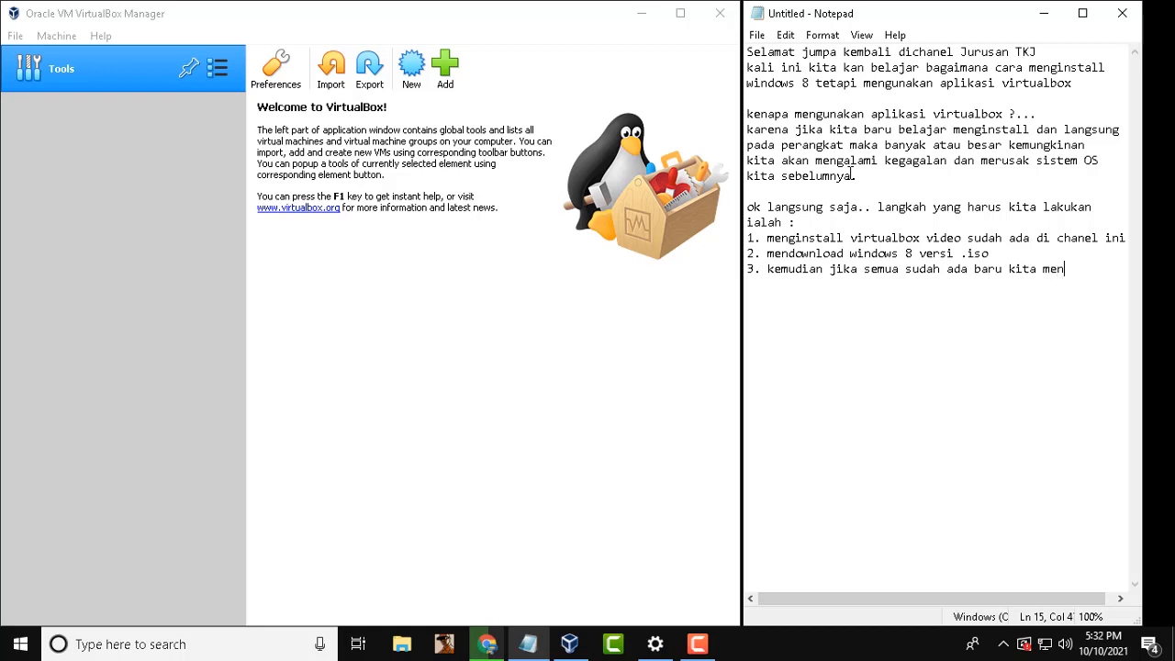
pyautogui.press('BackSpace')
pyautogui.press('BackSpace')
pyautogui.press('BackSpace')
pyautogui.write('belajar menginstall')
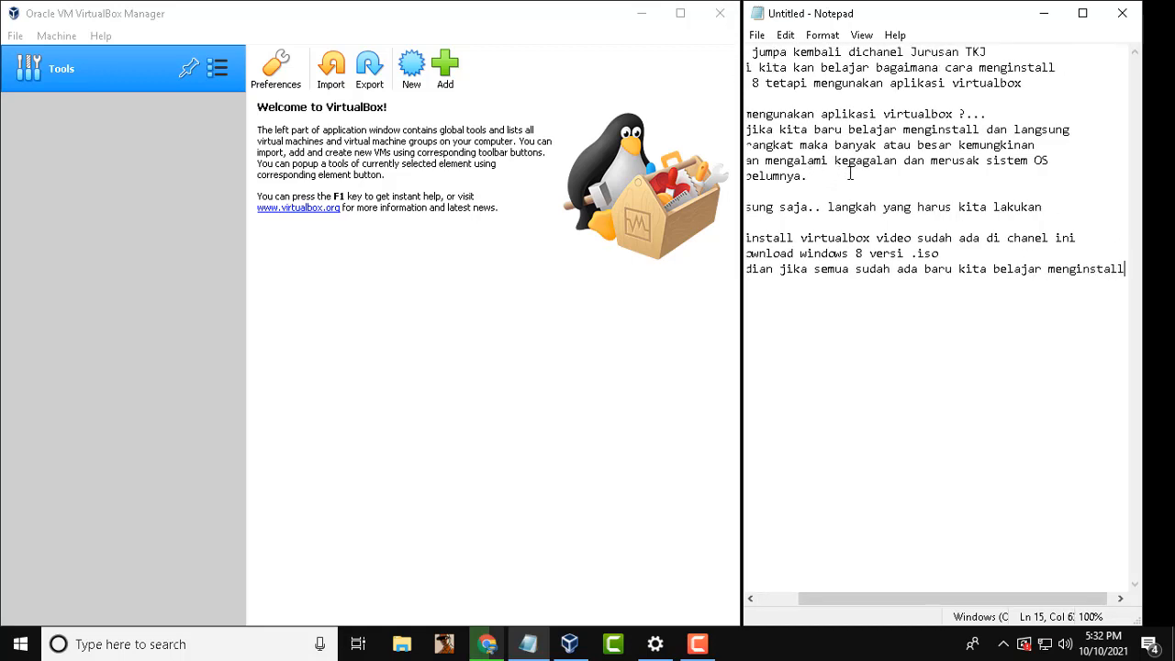
pyautogui.press('Return')
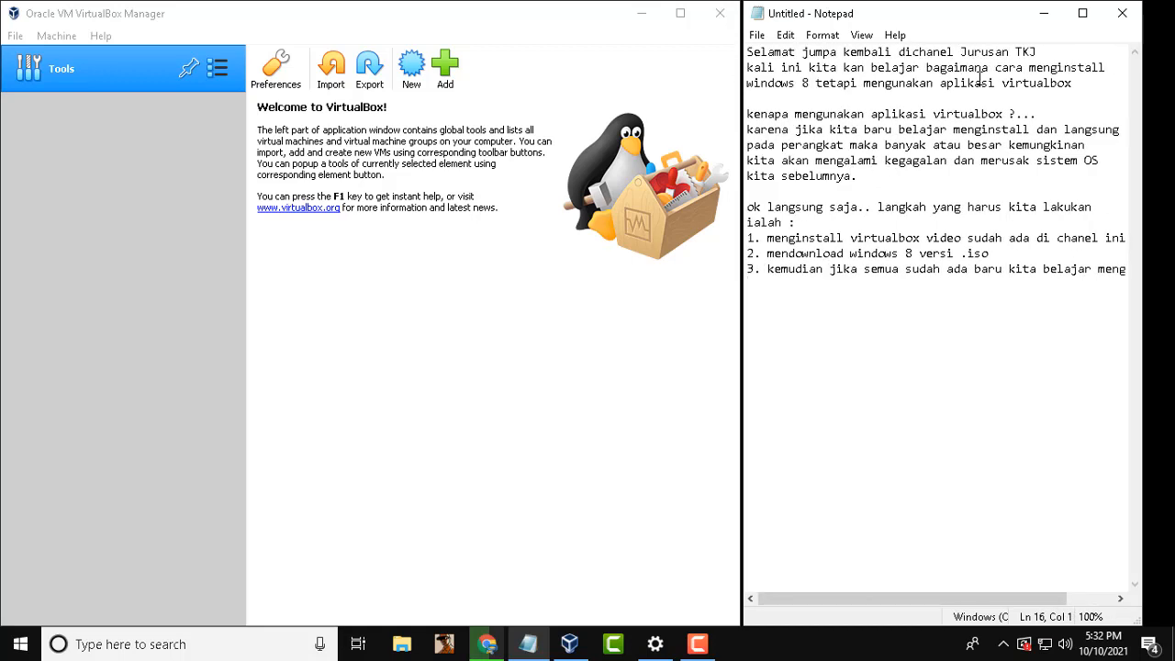
# Step: Switch to VirtualBox and start a new virtual machine with the placeholder name "BOLEH DI ISI SEMBARANGAN"
pyautogui.click(411, 66)
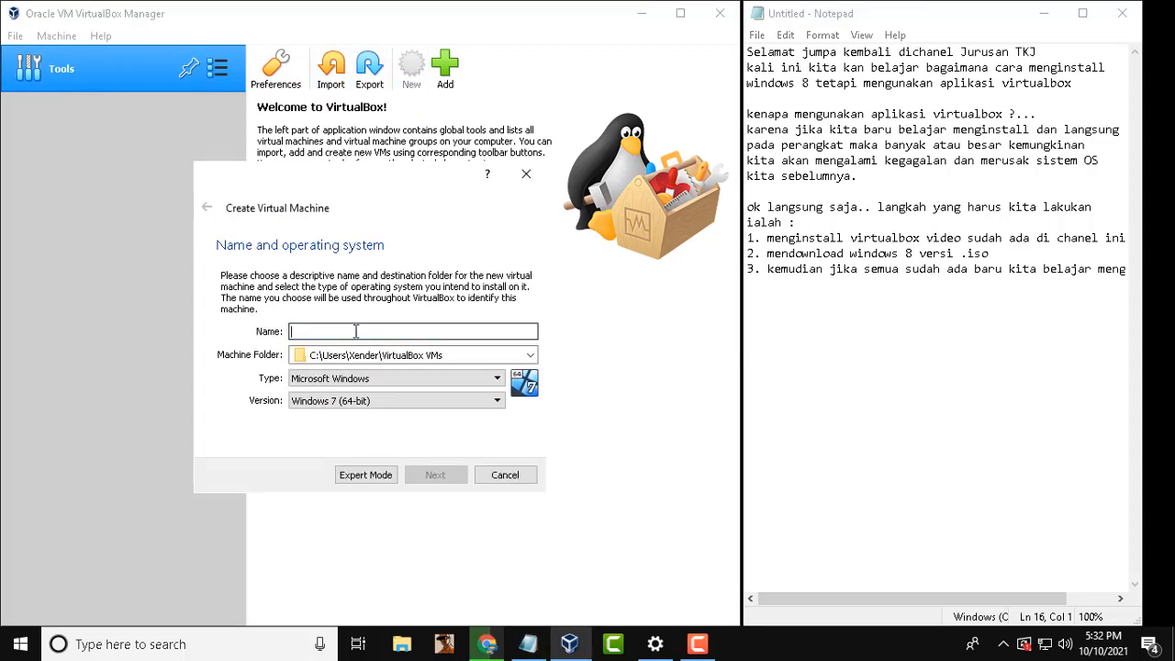
pyautogui.write('BOLEH DI ISI S')
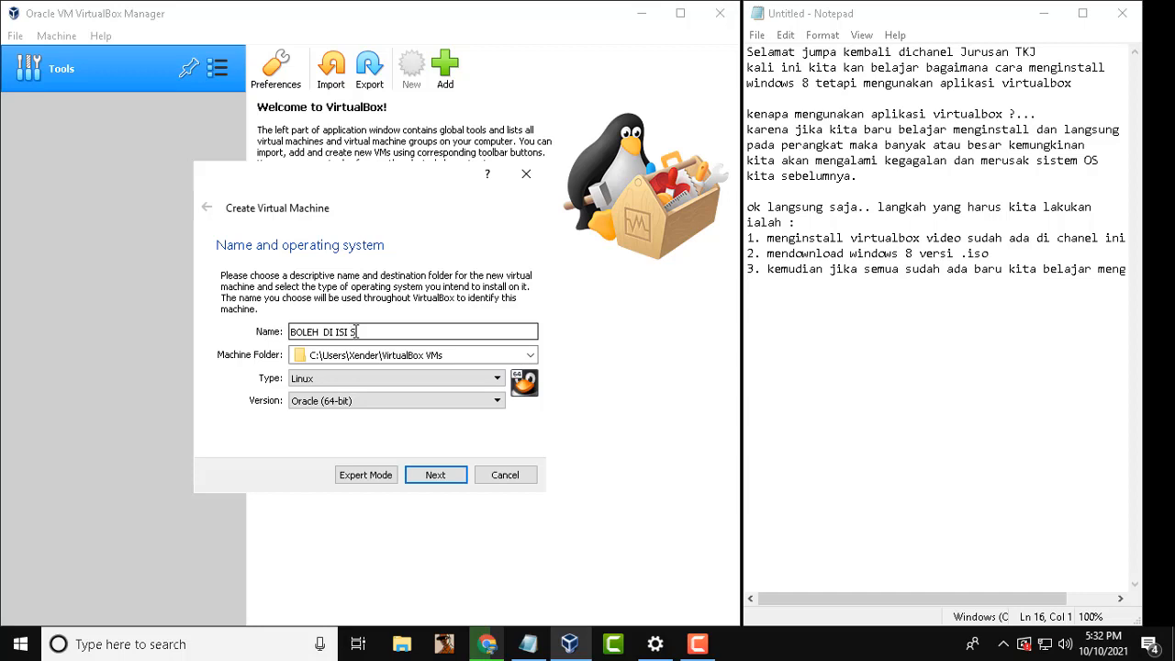
pyautogui.write('EMBARANGAN')
# Step: Replace the new virtual machine's name with "WINDOWS 8" and choose the version Windows 8 (64-bit)
pyautogui.moveTo(426, 334); pyautogui.dragTo(196, 336)
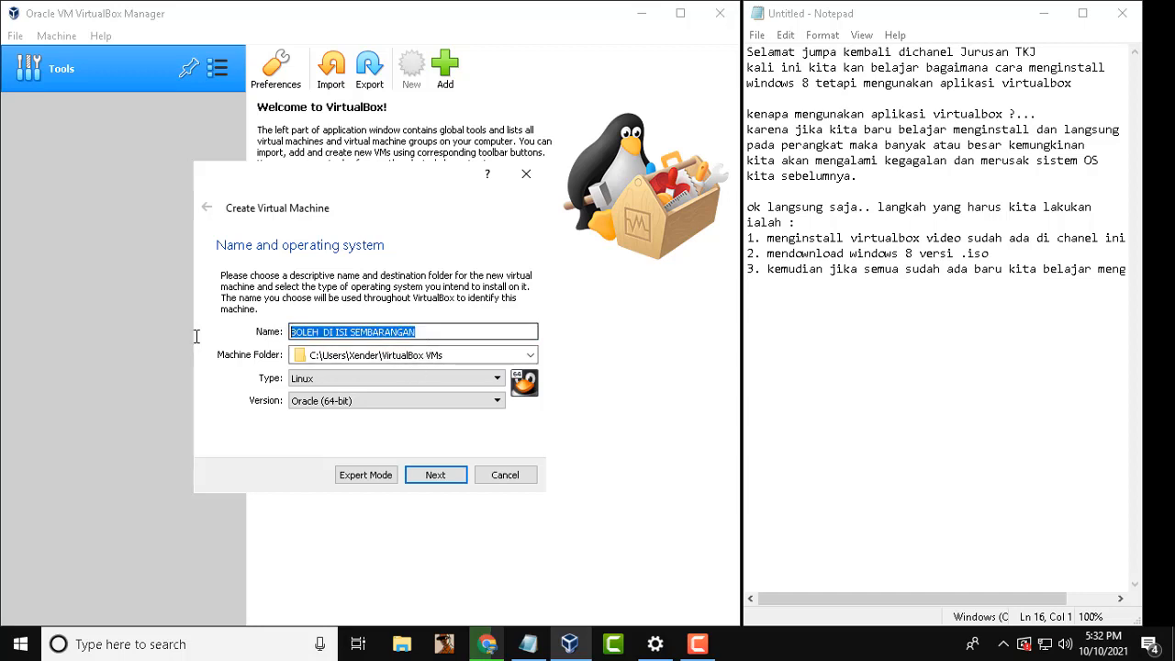
pyautogui.write('WINDO')
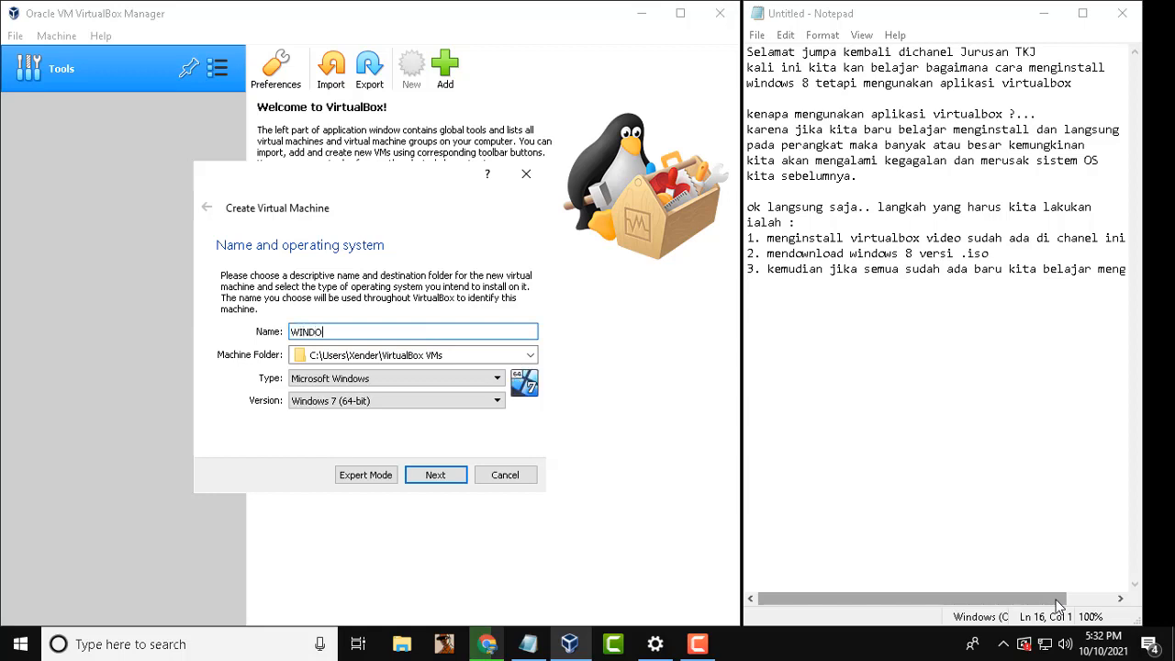
pyautogui.write('WS 8')
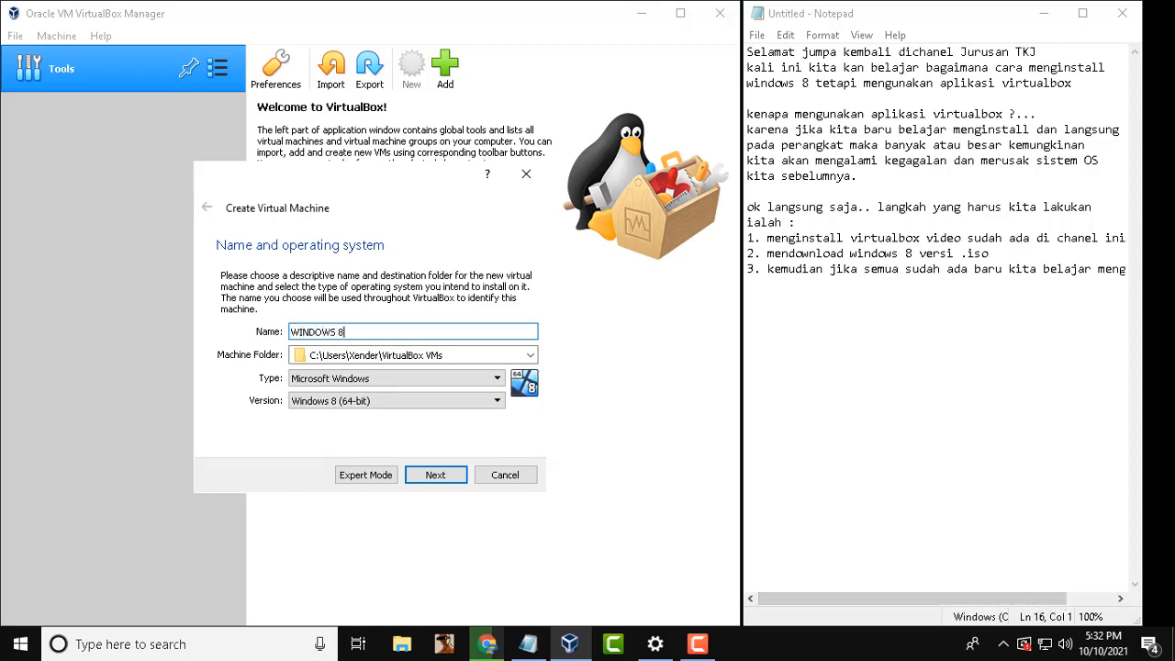
pyautogui.click(366, 403)
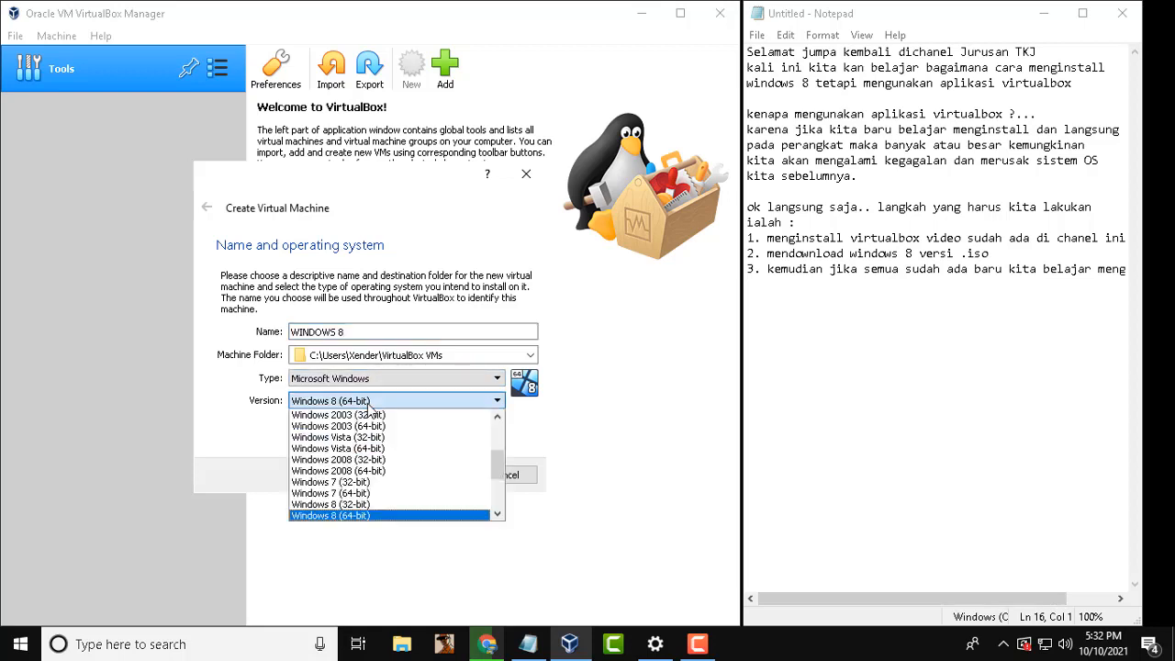
pyautogui.click(381, 515)
# Step: Switch to Notepad and add the list item "4. Saya pilih windows 8 64 karena master OS windows saya versi 64", breaking the line before "versi"
pyautogui.click(826, 317)
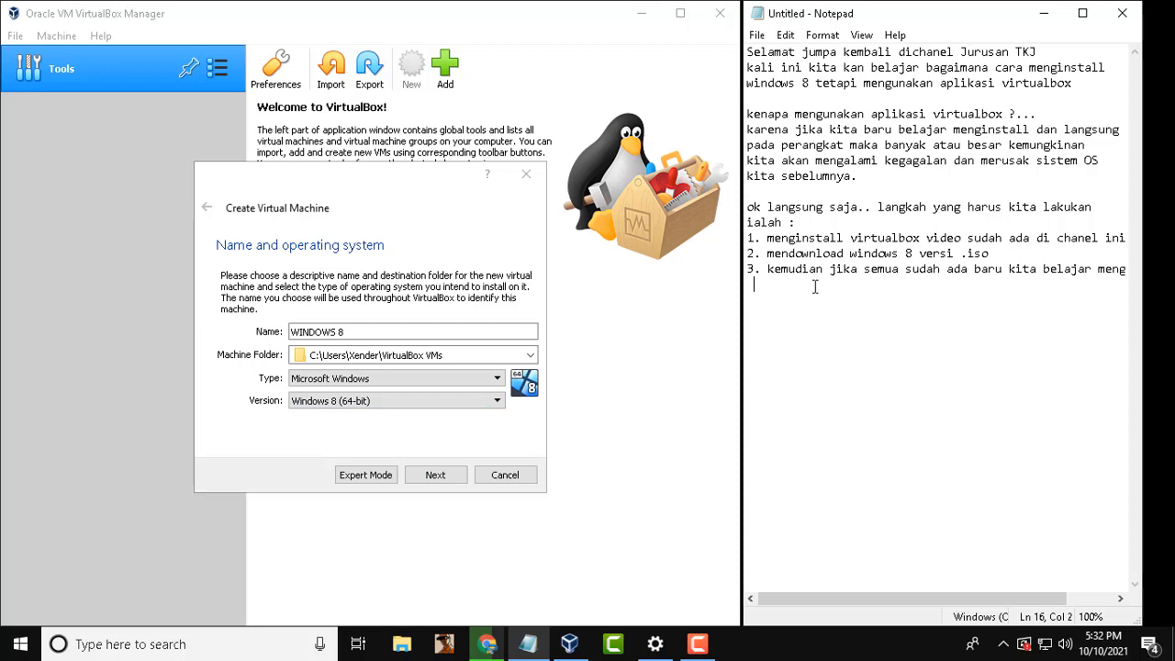
pyautogui.write('. SAYA')
pyautogui.press('BackSpace')
pyautogui.press('BackSpace')
pyautogui.press('BackSpace')
pyautogui.write('AYA')
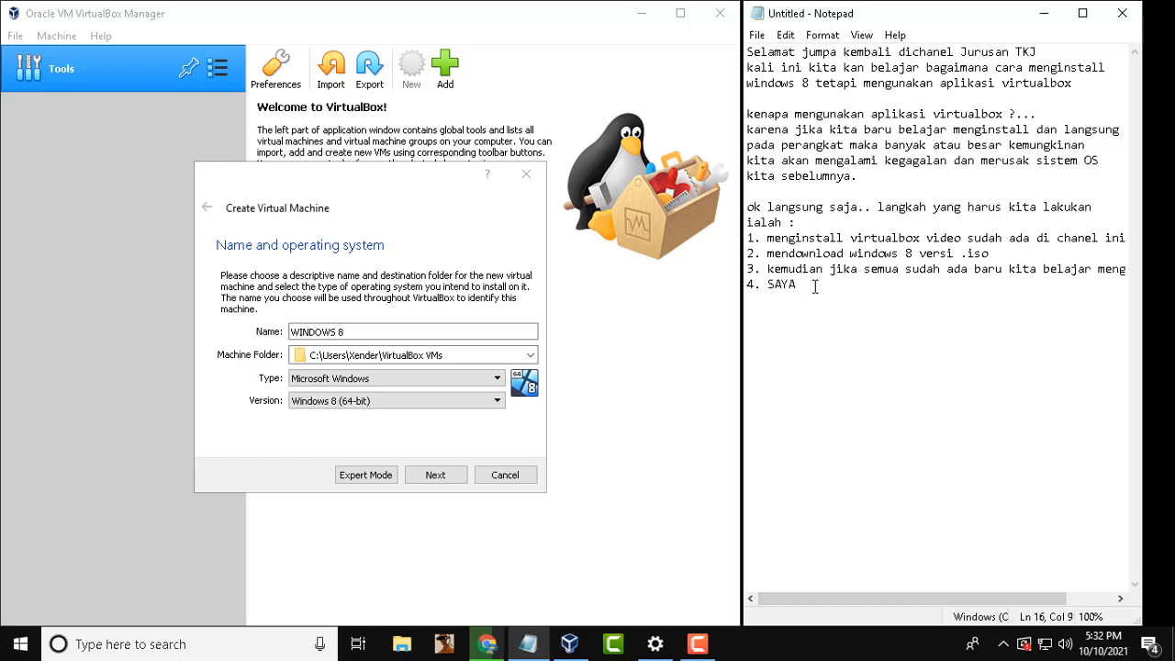
pyautogui.press('BackSpace')
pyautogui.press('BackSpace')
pyautogui.press('BackSpace')
pyautogui.press('BackSpace')
pyautogui.write('aya pilih windows')
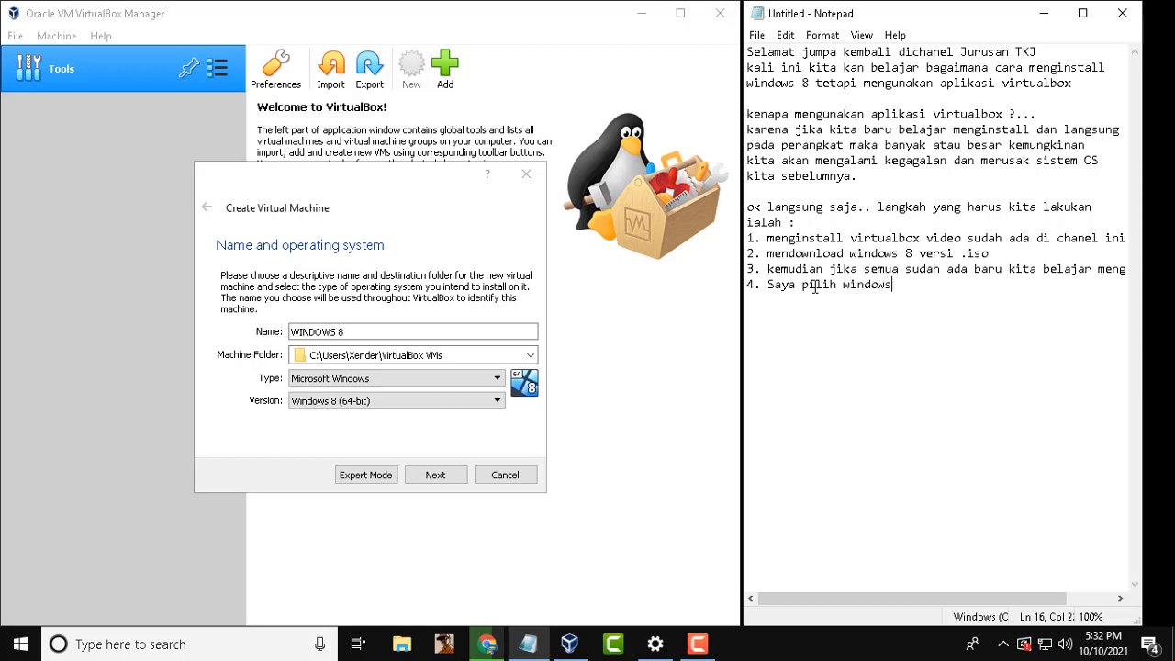
pyautogui.write(' 8 64 karena master OS')
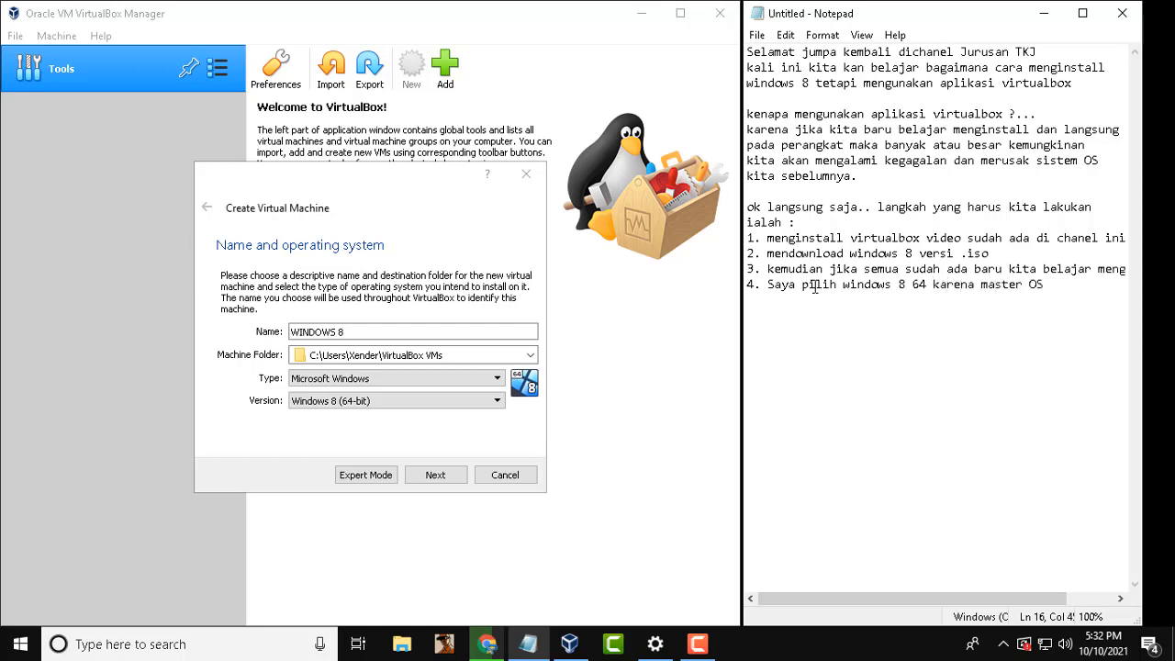
pyautogui.write(' windows saya v')
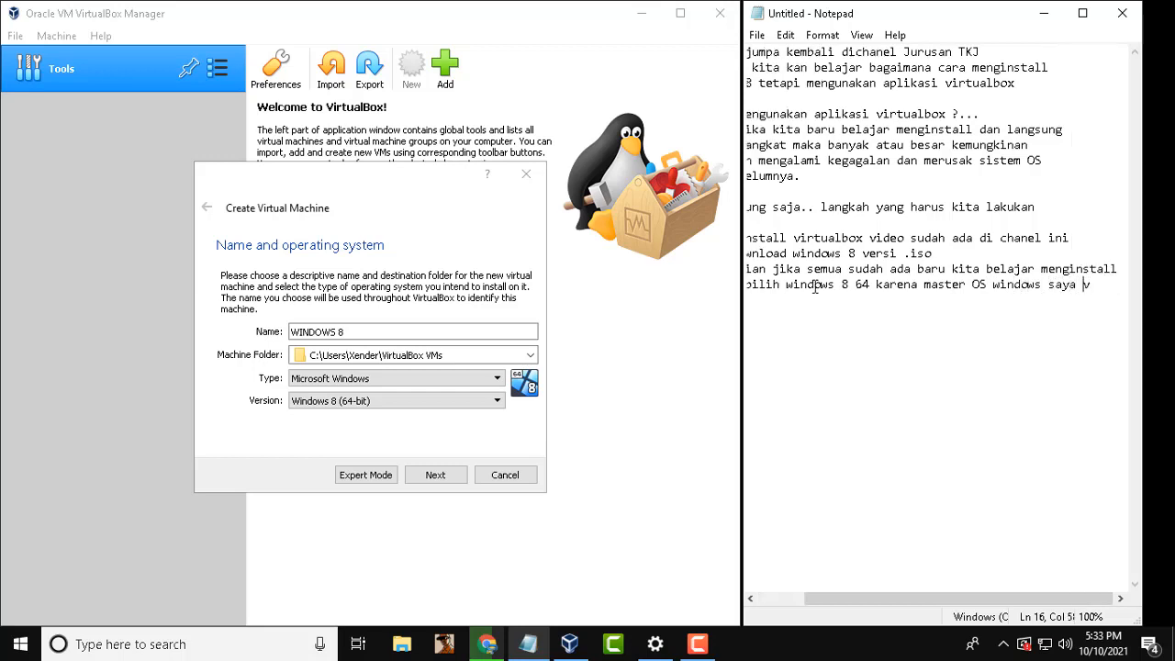
pyautogui.press('Return')
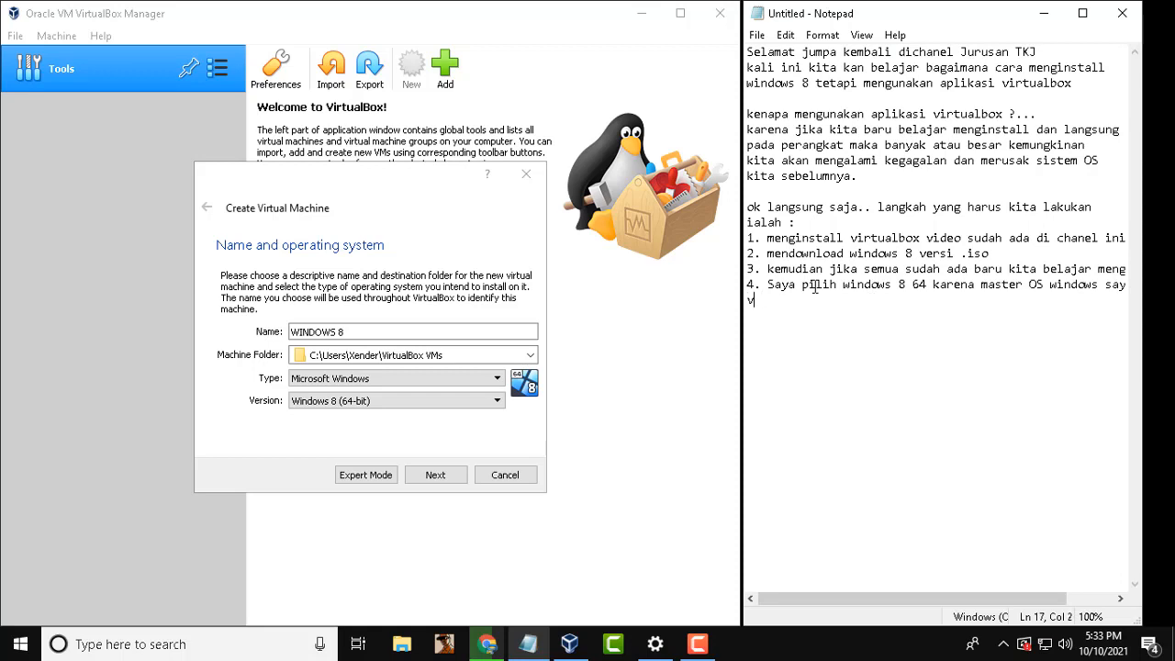
pyautogui.write('ersi 64')
pyautogui.press('Return')
# Step: Advance the virtual machine wizard to the memory size and add the list item "5. untuk memori usahakan jangan melewati hijau" to the note
pyautogui.write('5.')
pyautogui.click(444, 475)
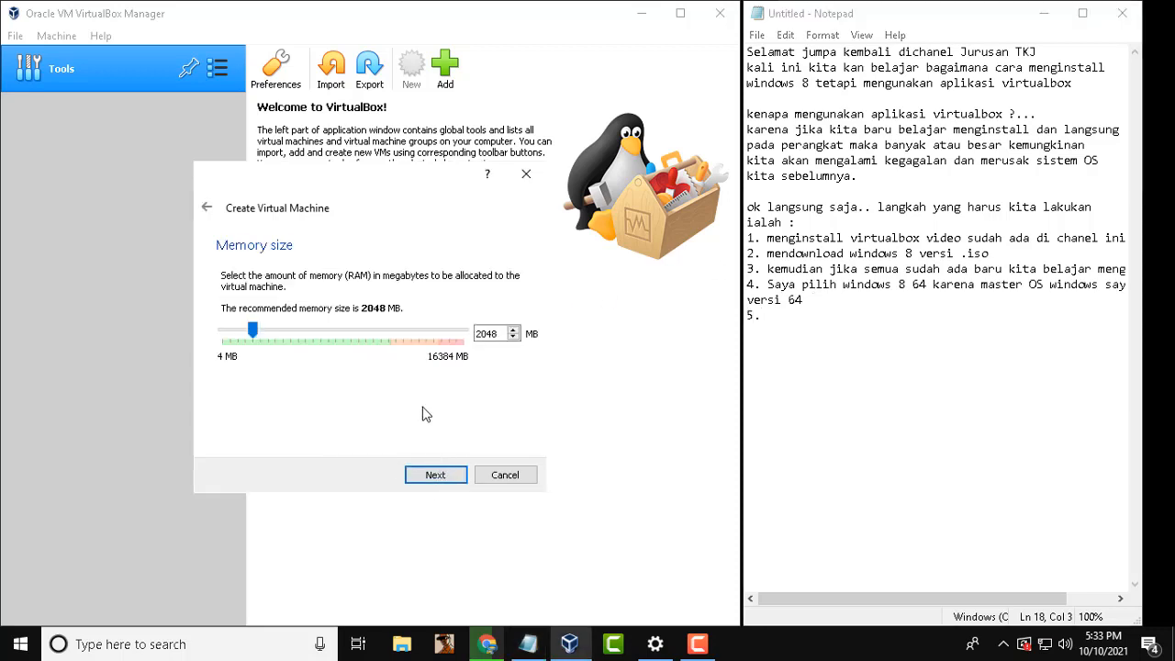
pyautogui.write('.')
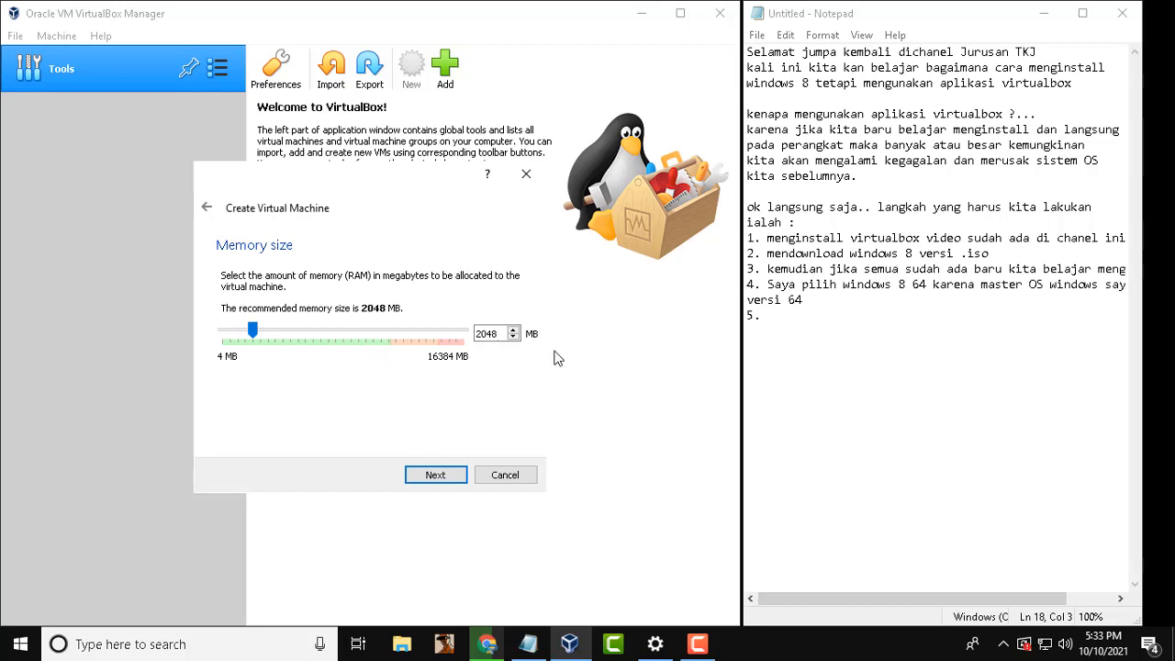
pyautogui.click(776, 315)
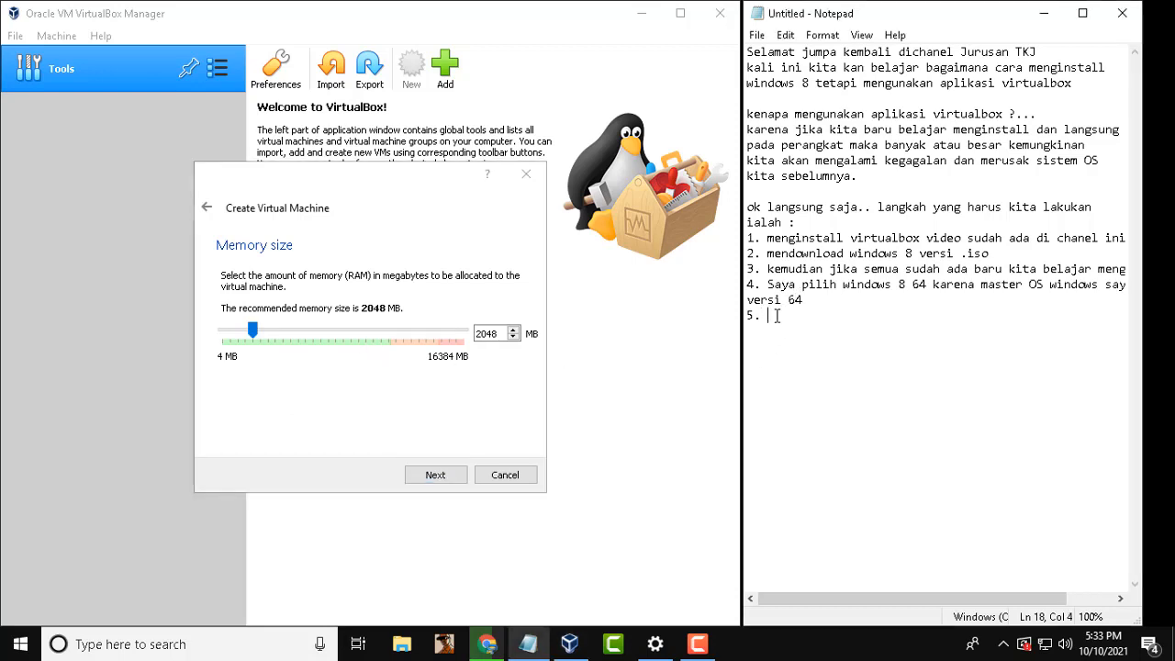
pyautogui.write('untuk memori usahakan k')
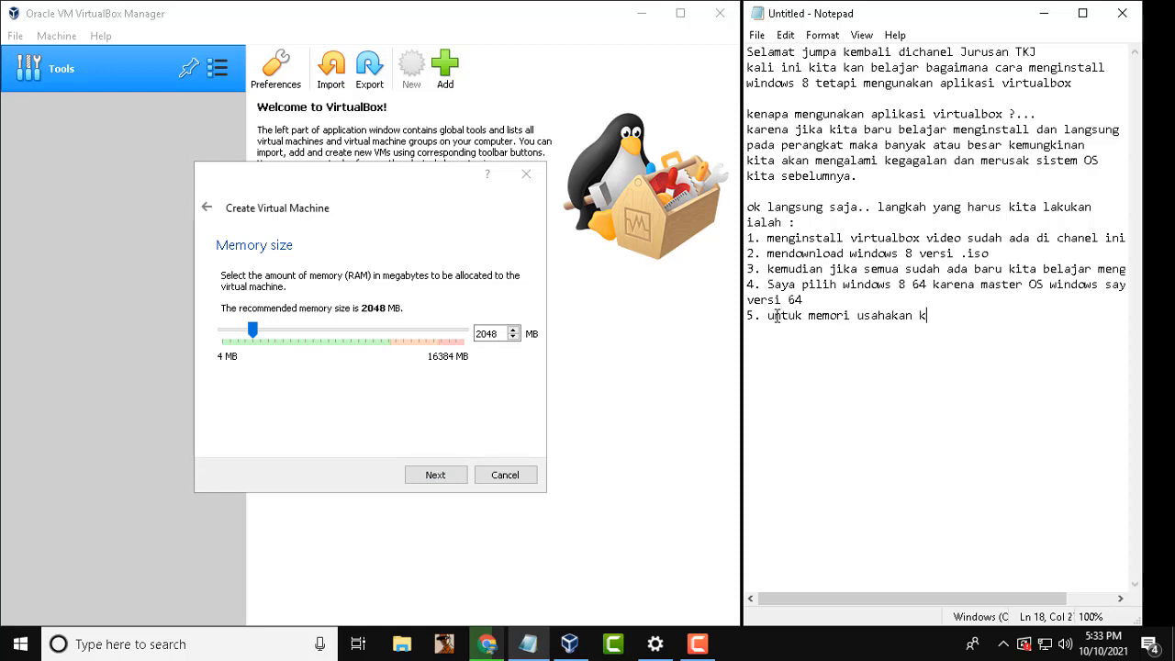
pyautogui.press('BackSpace')
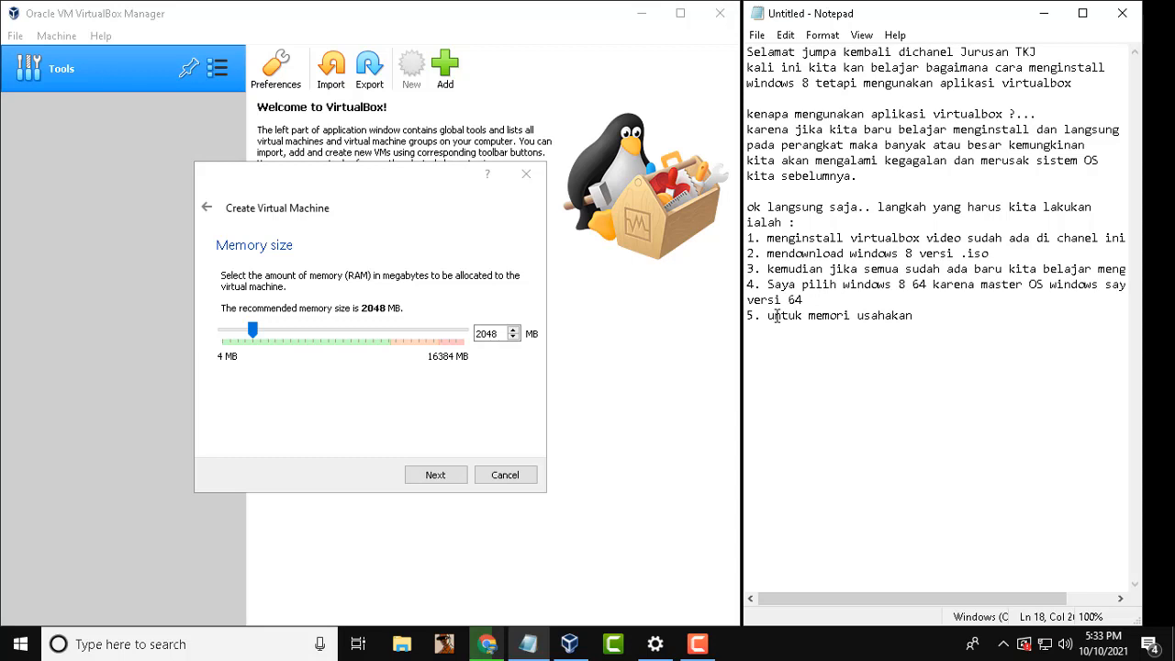
pyautogui.write('jangan melewati ')
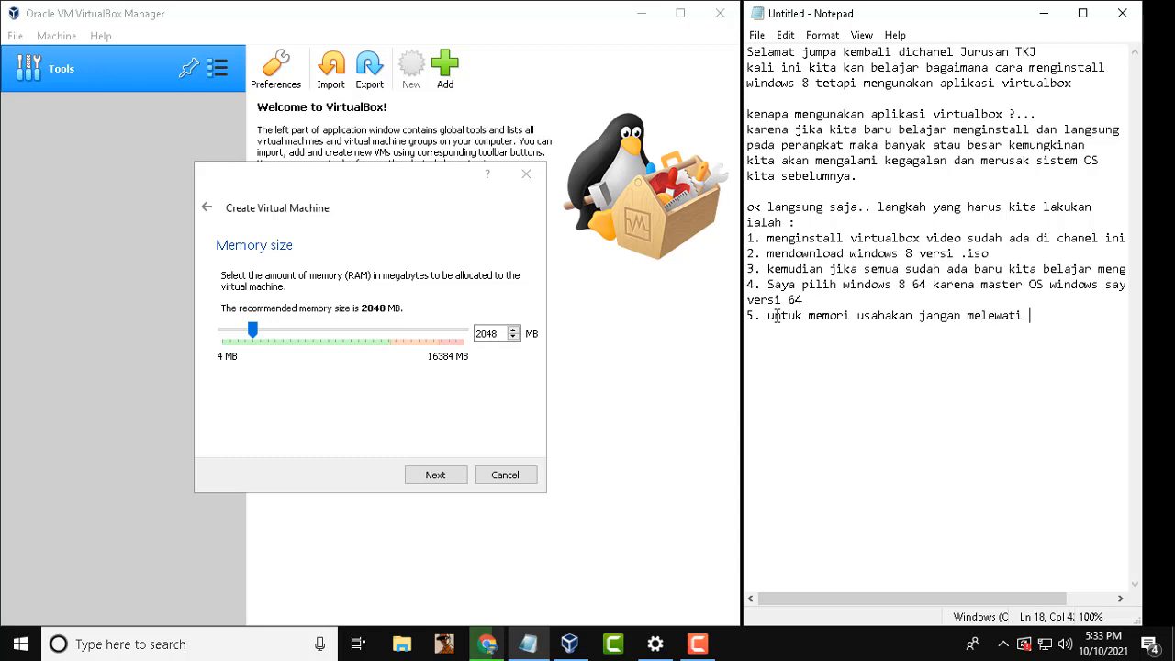
pyautogui.write('hijau')
pyautogui.press('Return')
# Step: Allocate 7726 MB of memory to the virtual machine and choose to create a virtual hard disk now
pyautogui.moveTo(253, 333); pyautogui.dragTo(339, 331)
pyautogui.click(452, 475)
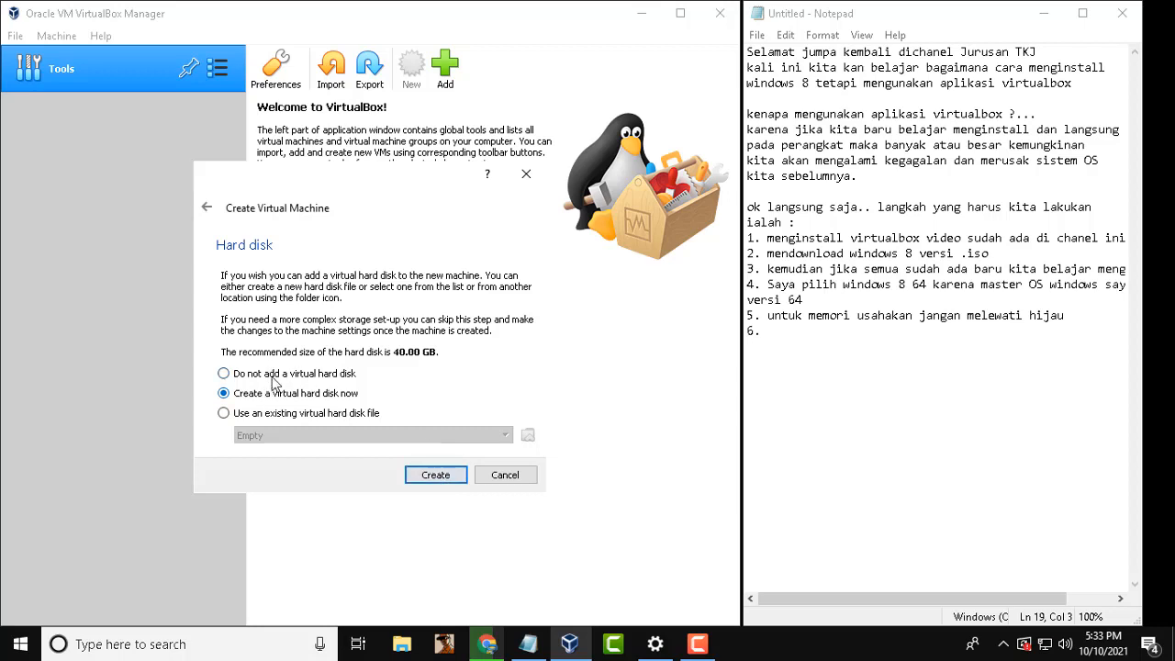
pyautogui.click(434, 474)
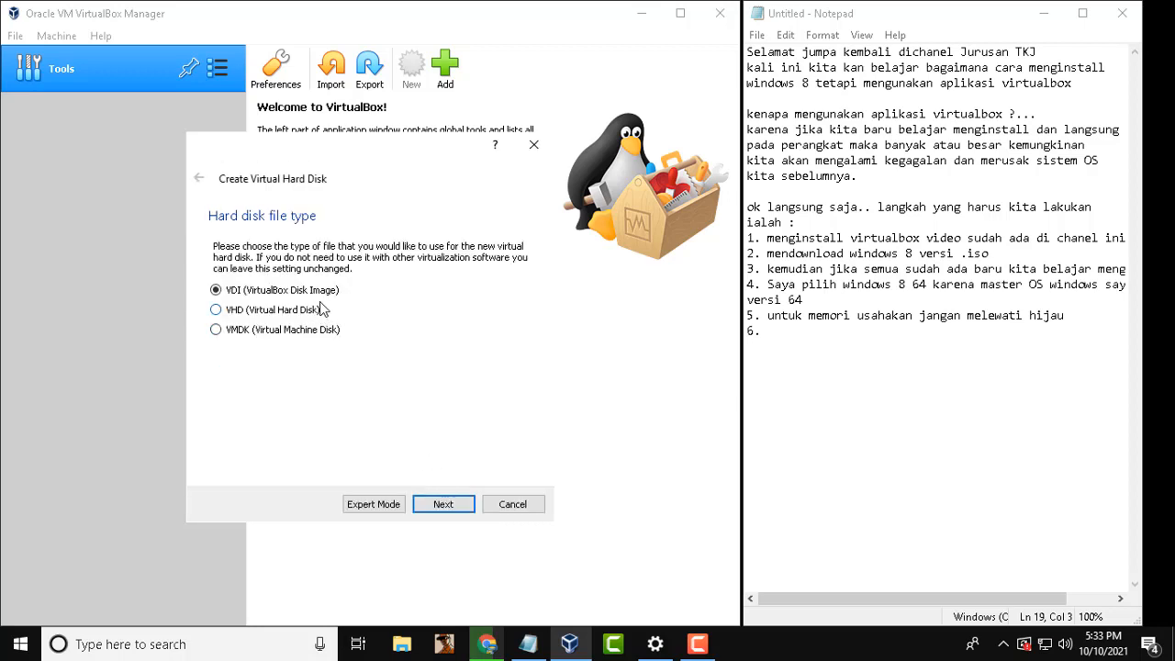
# Step: Create the virtual hard disk as a dynamically allocated VDI with a size of 10.00 GB
pyautogui.click(449, 504)
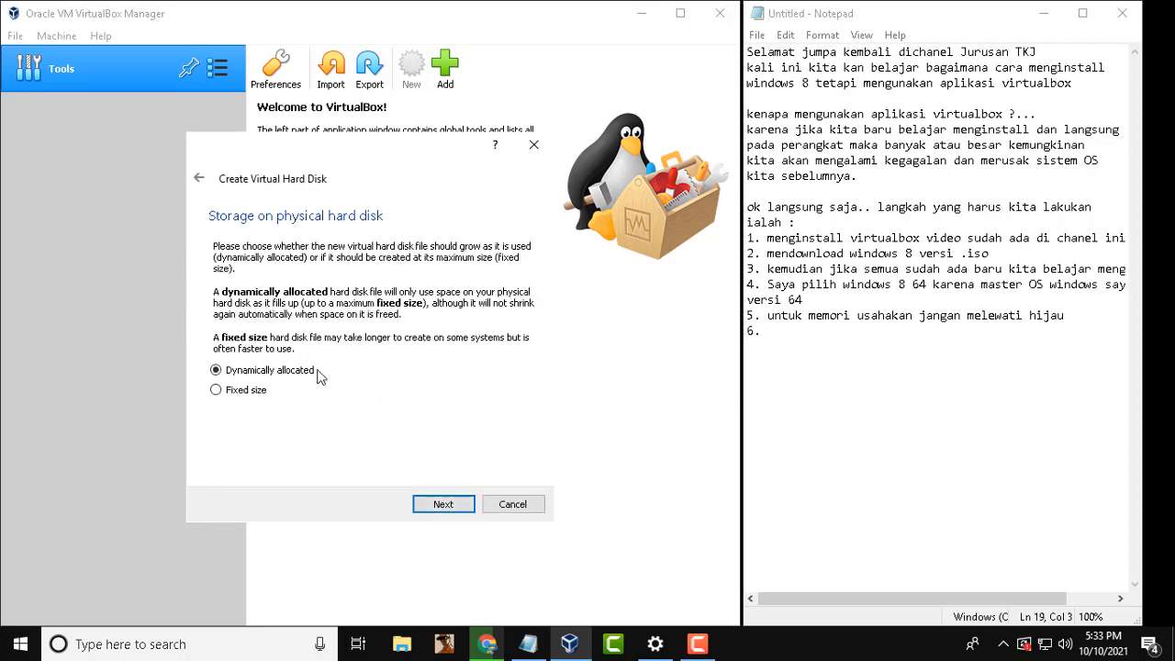
pyautogui.click(442, 504)
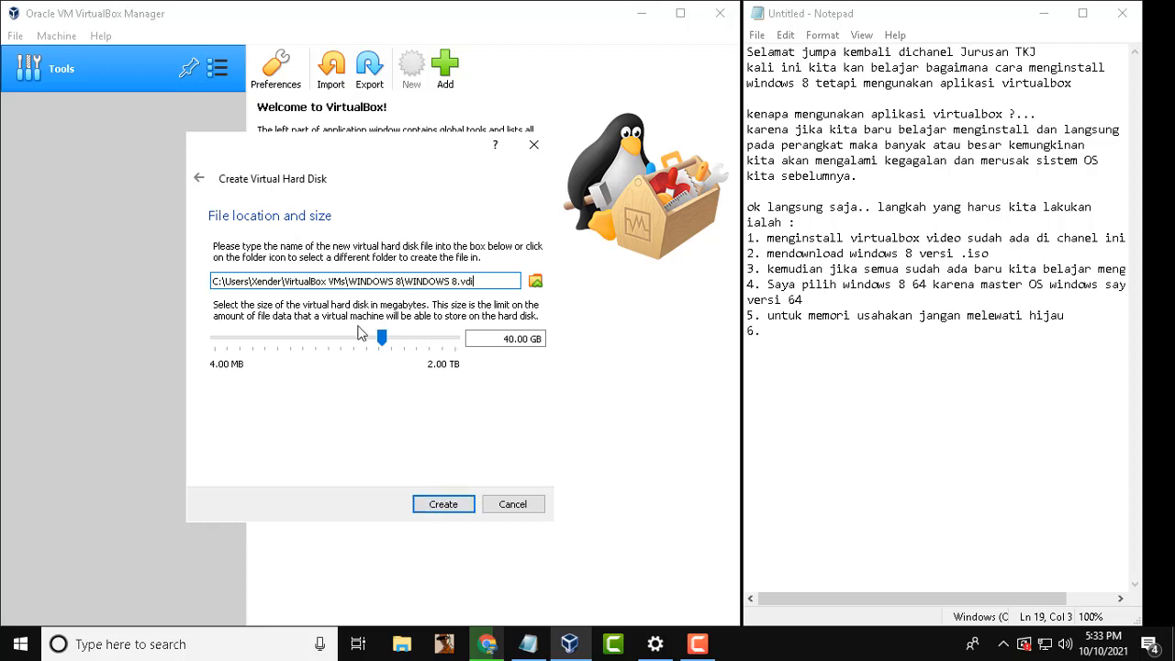
pyautogui.click(324, 343)
pyautogui.click(323, 341)
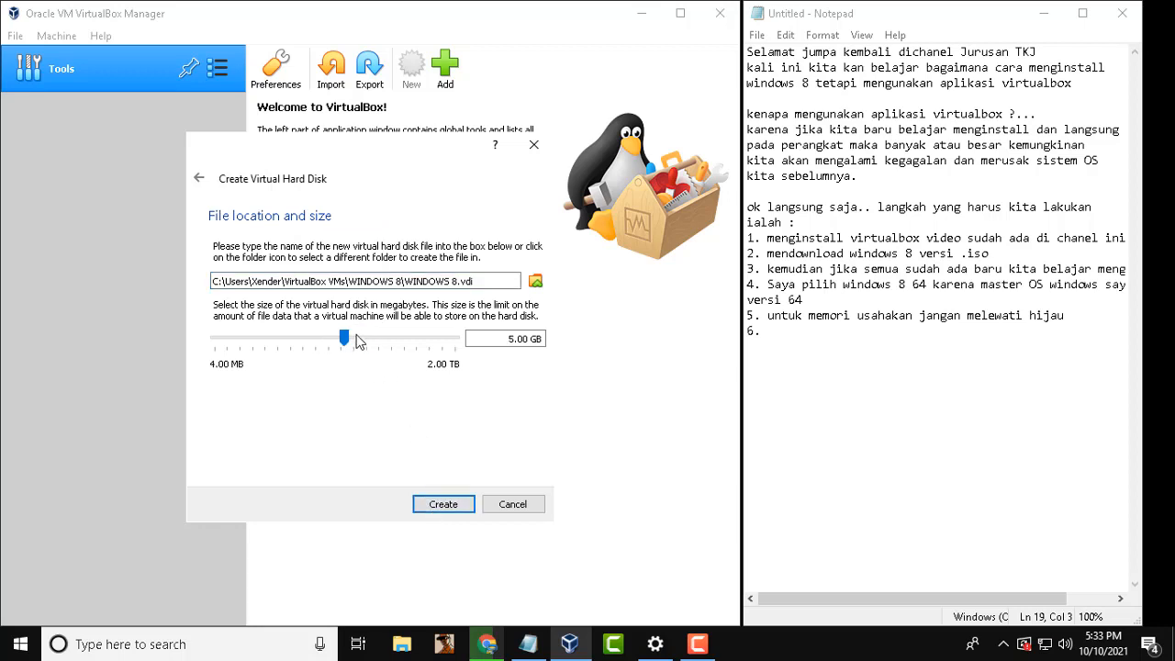
pyautogui.click(357, 345)
pyautogui.click(456, 505)
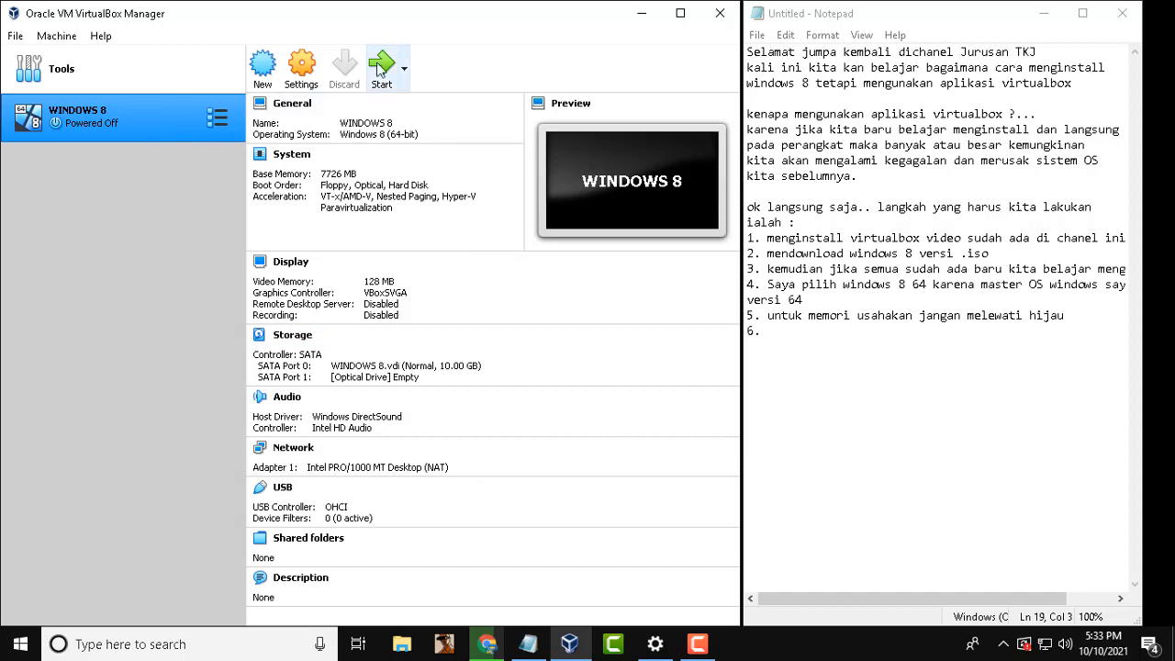
# Step: Add the list item "6. kalau sudah seperti di layar tinggal klik start" in Notepad, and start the WINDOWS 8 virtual machine
pyautogui.click(924, 331)
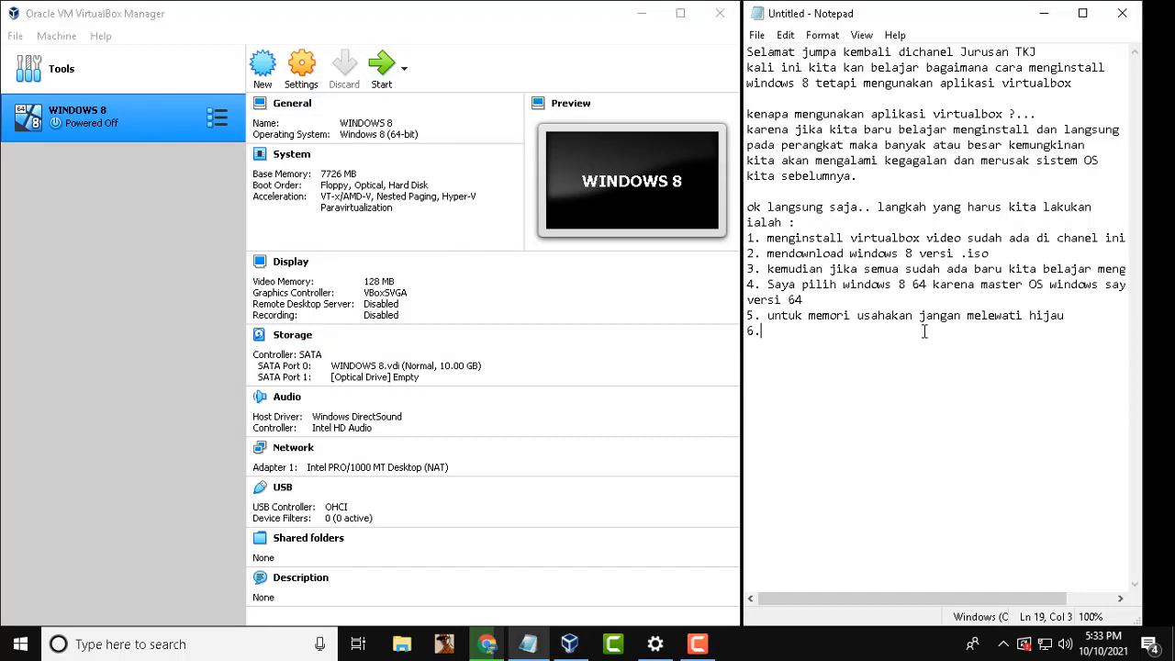
pyautogui.write('kalau sudah seperti d')
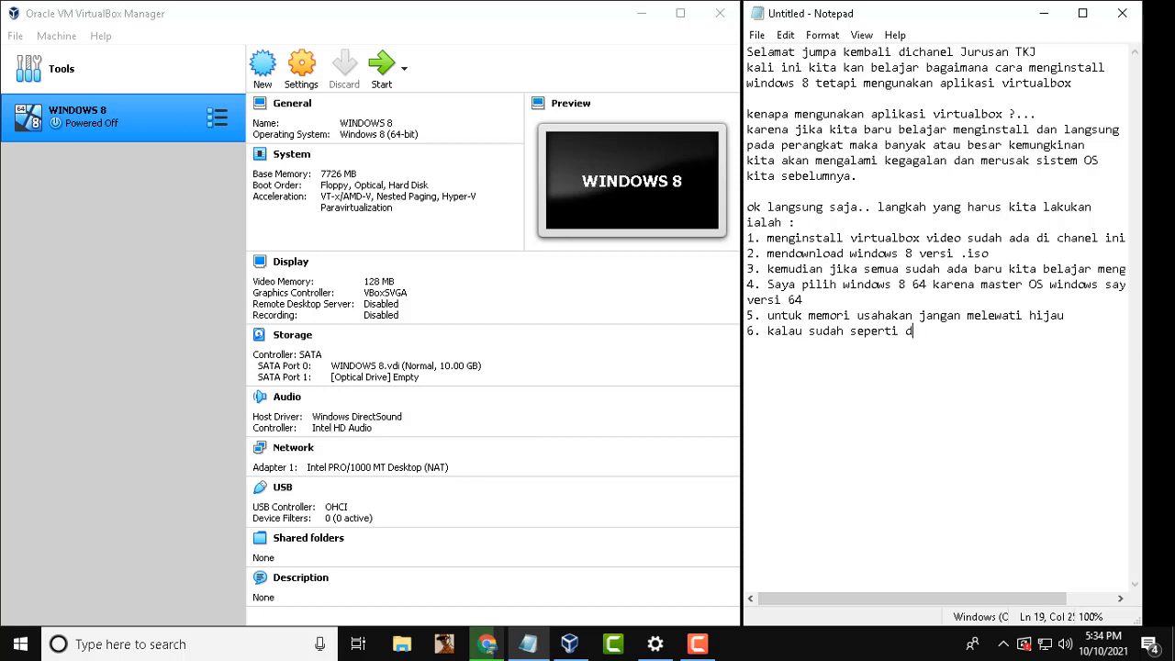
pyautogui.write('i layar tinggal klik start')
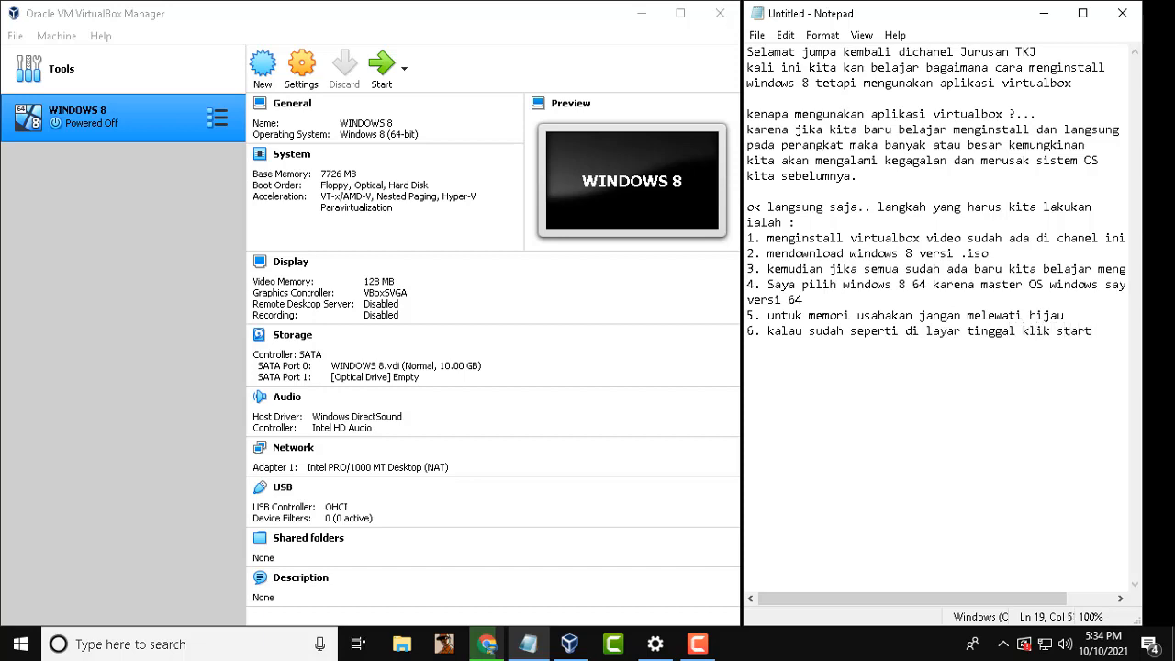
pyautogui.click(381, 62)
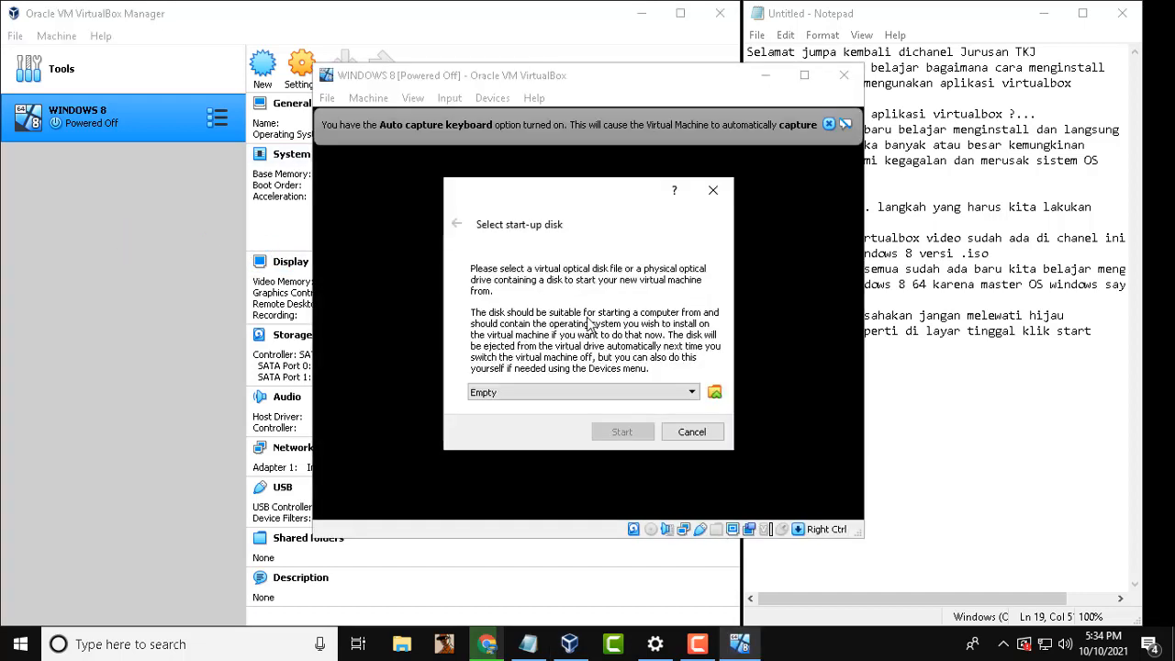
# Step: Return to Notepad and add the list item "7. pilih di mana letak penyimpanan win 8 nya"
pyautogui.click(1108, 326)
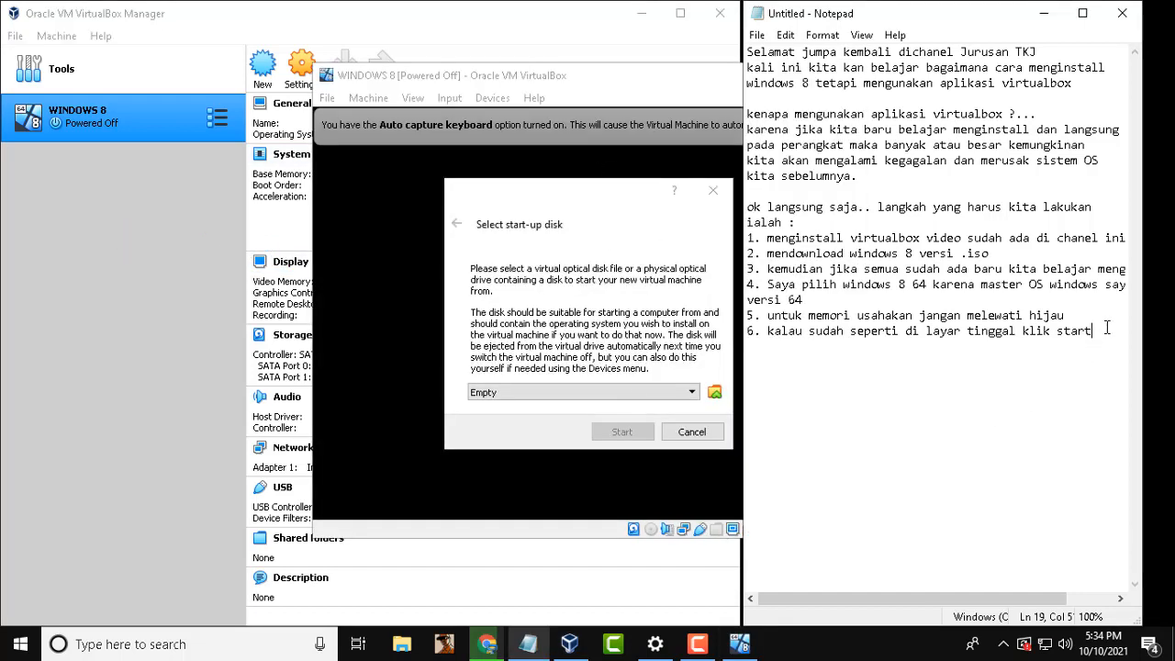
pyautogui.press('Return')
pyautogui.write('7. pilih di mana letak pen')
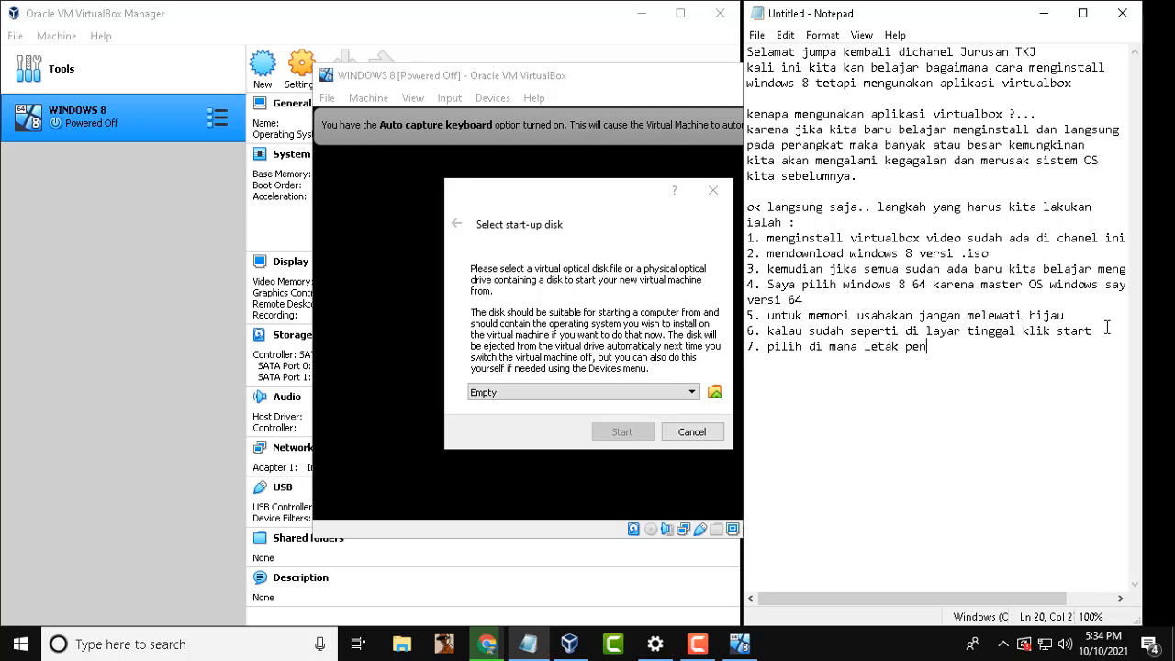
pyautogui.write('yimpanan win 8 nya')
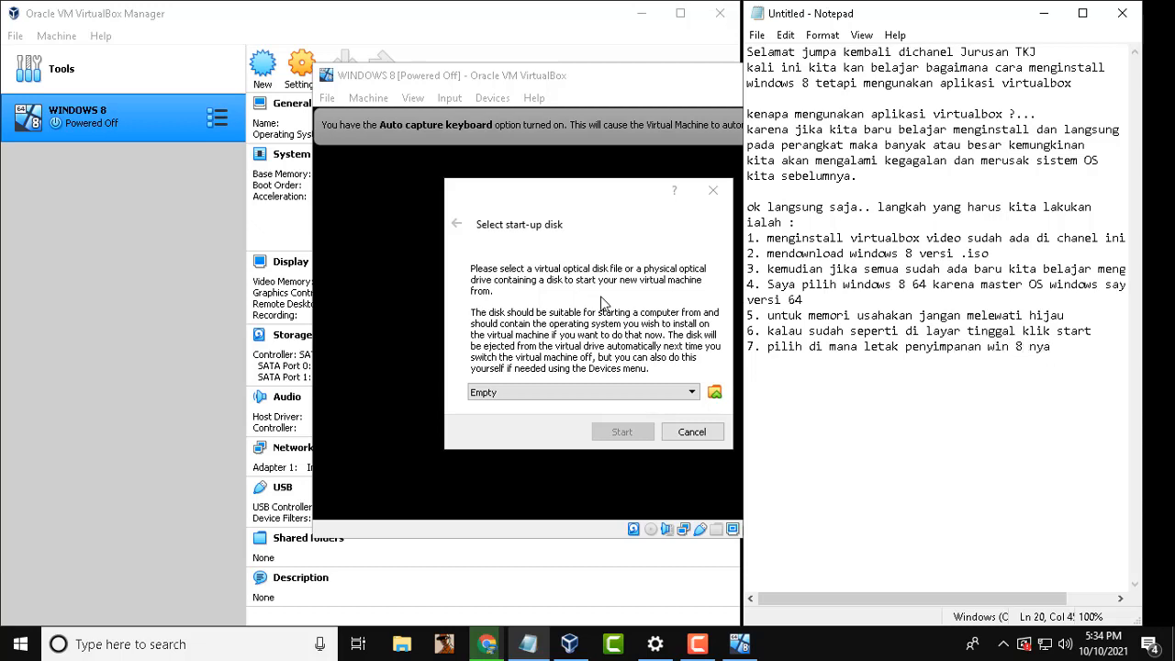
# Step: Select Windows_8.1_Pro_X64_Activated.iso from Local Disk (D:) as the start-up disk and boot the virtual machine from it
pyautogui.click(720, 392)
pyautogui.click(716, 394)
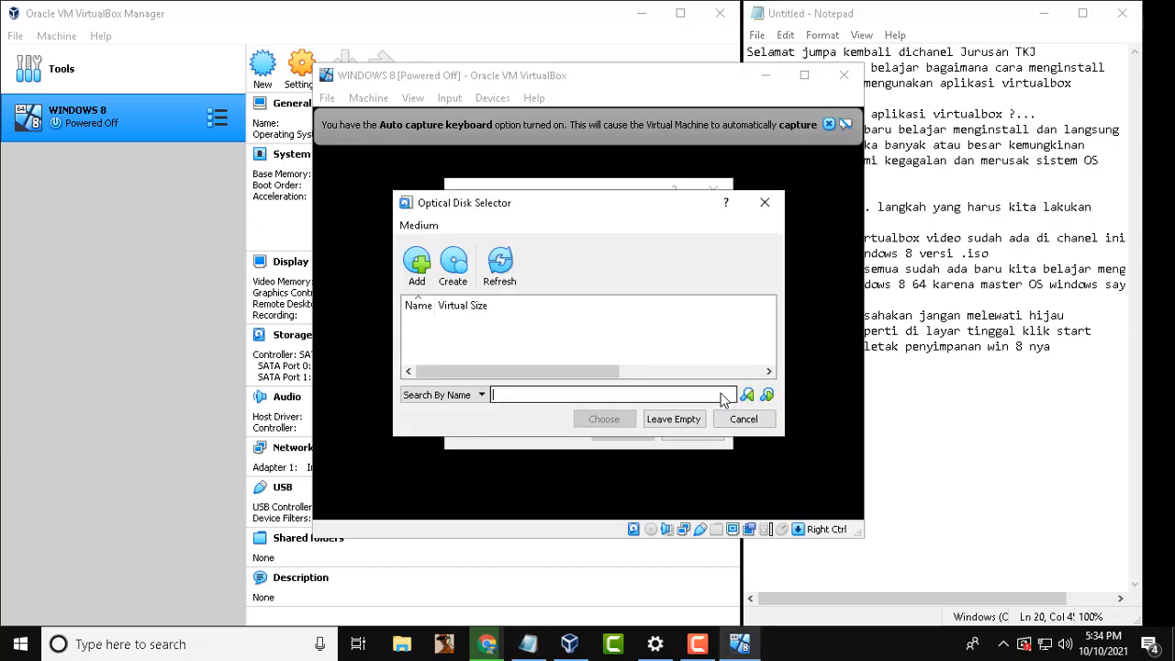
pyautogui.click(417, 264)
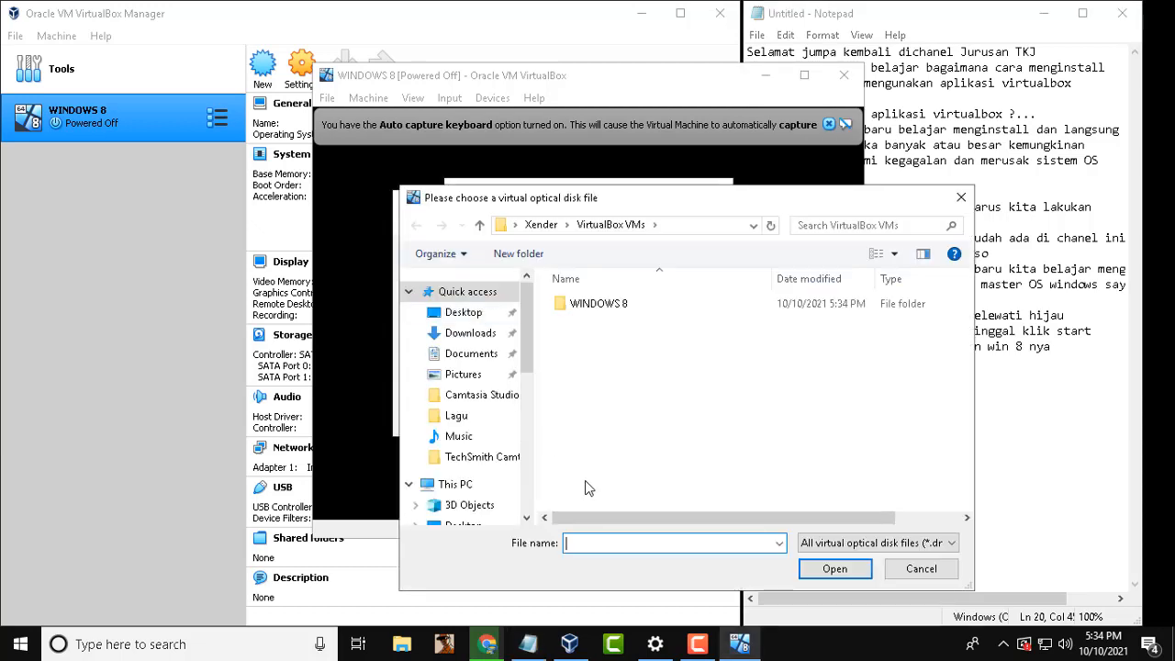
pyautogui.scroll(-3, 452, 458)
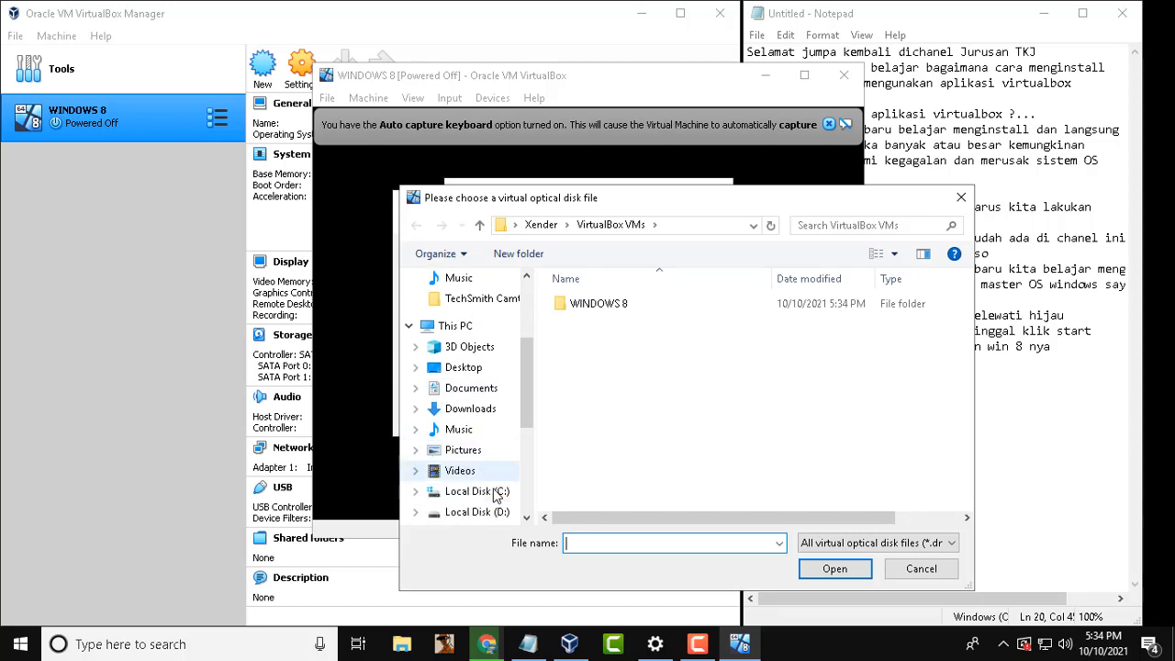
pyautogui.click(495, 470)
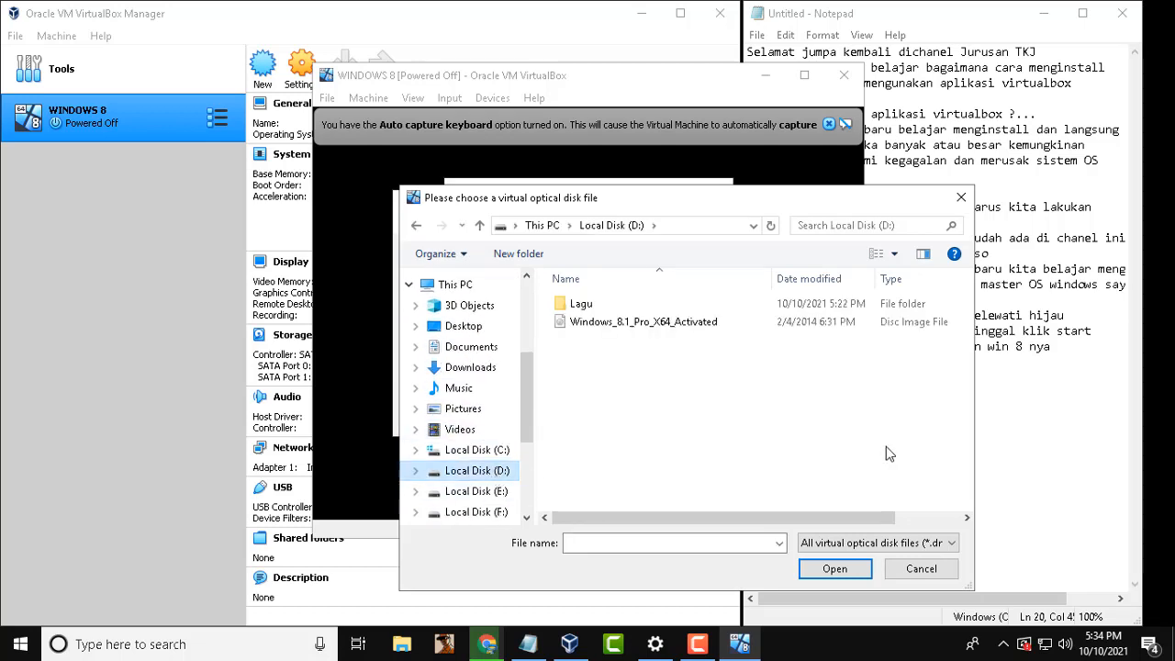
pyautogui.click(649, 323)
pyautogui.click(831, 569)
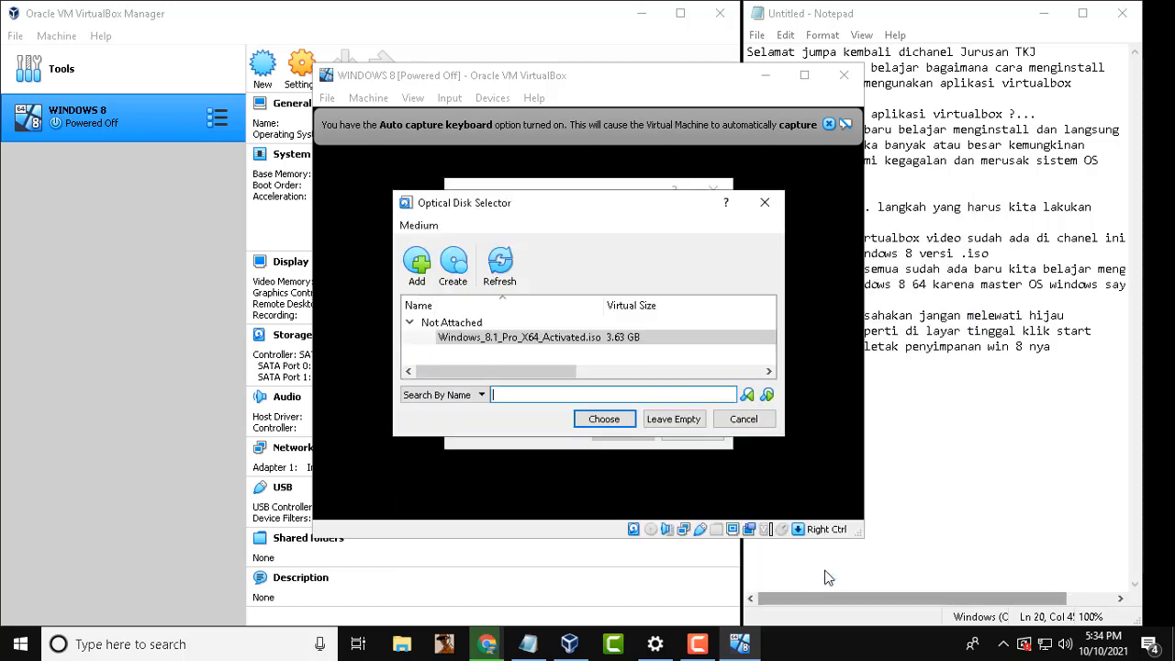
pyautogui.click(630, 420)
pyautogui.click(648, 433)
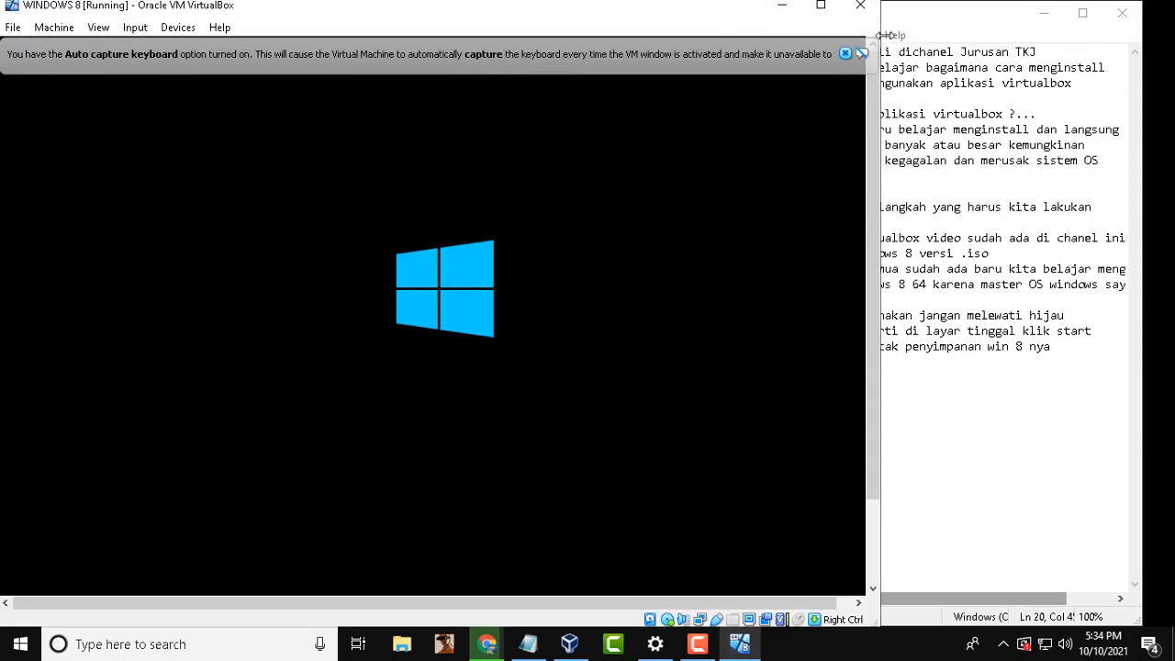
# Step: Close the VirtualBox Manager and resize the running virtual machine's window to fill the space beside Notepad
pyautogui.moveTo(876, 31); pyautogui.dragTo(715, 22)
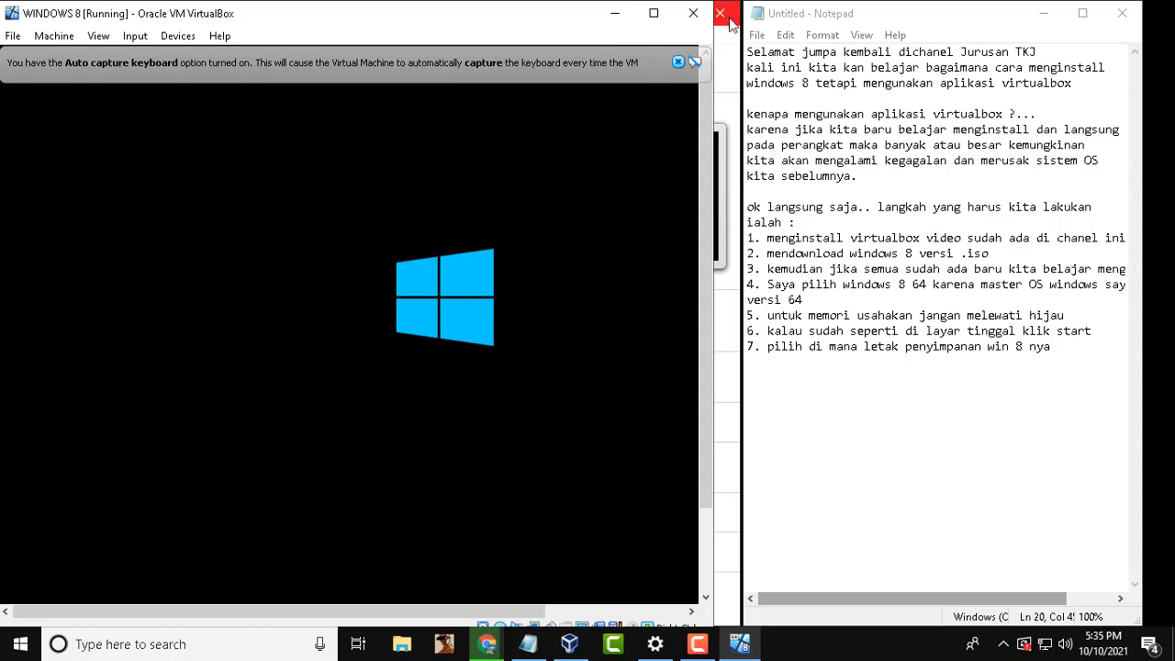
pyautogui.click(728, 19)
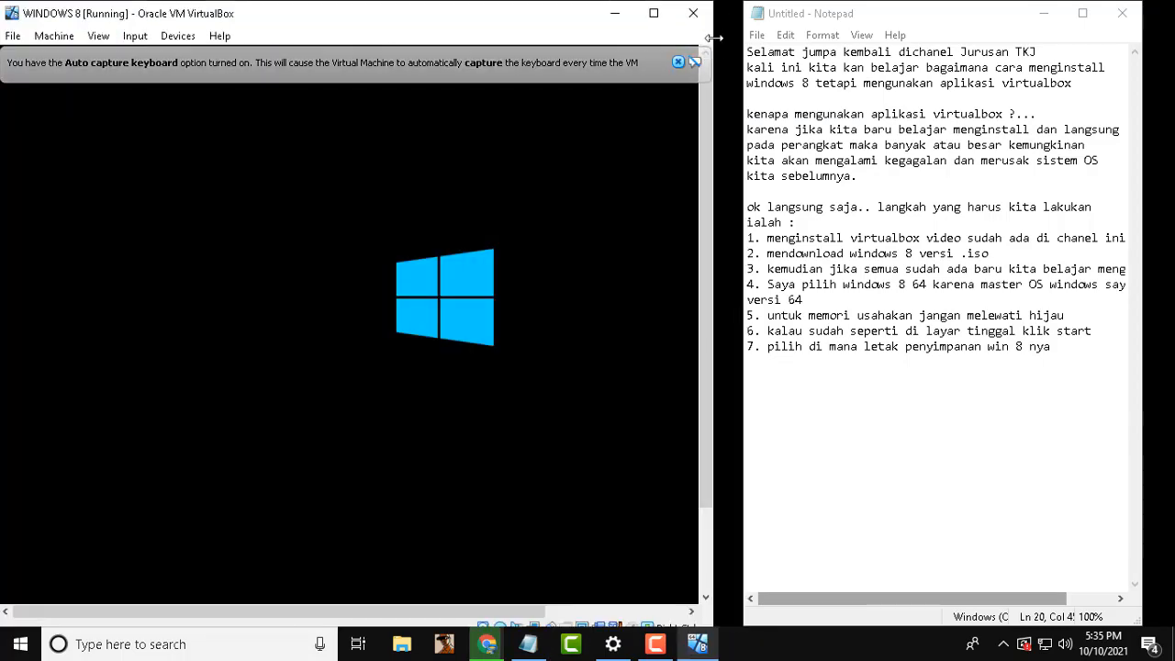
pyautogui.moveTo(713, 37); pyautogui.dragTo(741, 35)
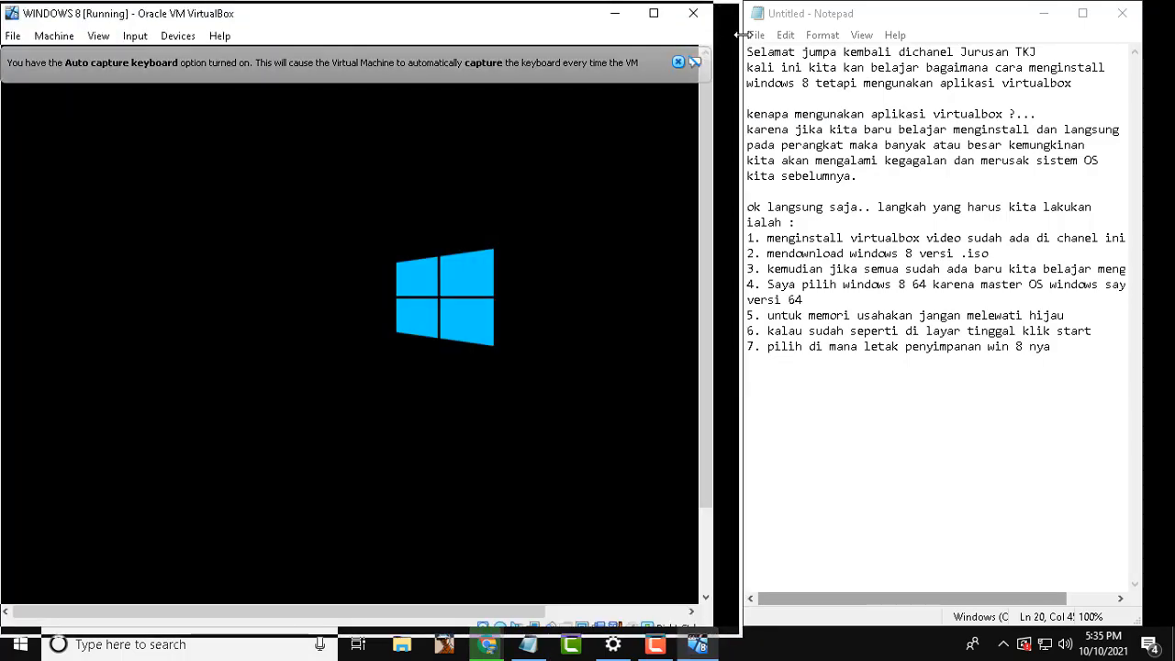
pyautogui.click(1065, 347)
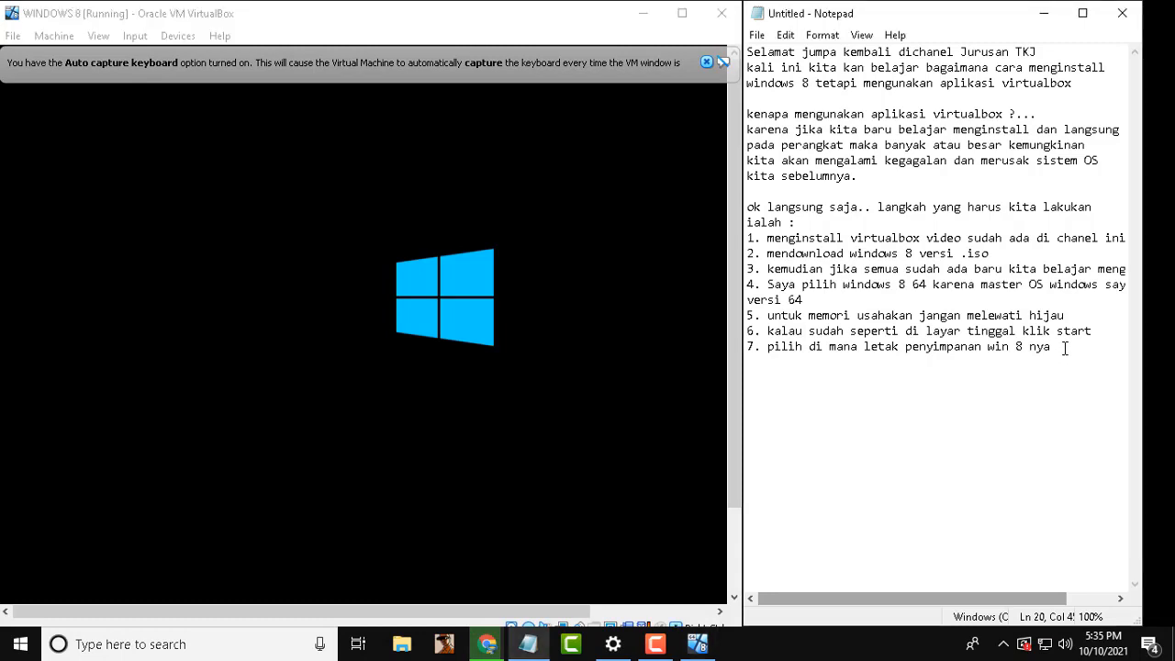
# Step: Add the list item "9. proses sedang berlagsung" at the end of the Notepad note
pyautogui.press('Return')
pyautogui.write('9. ')
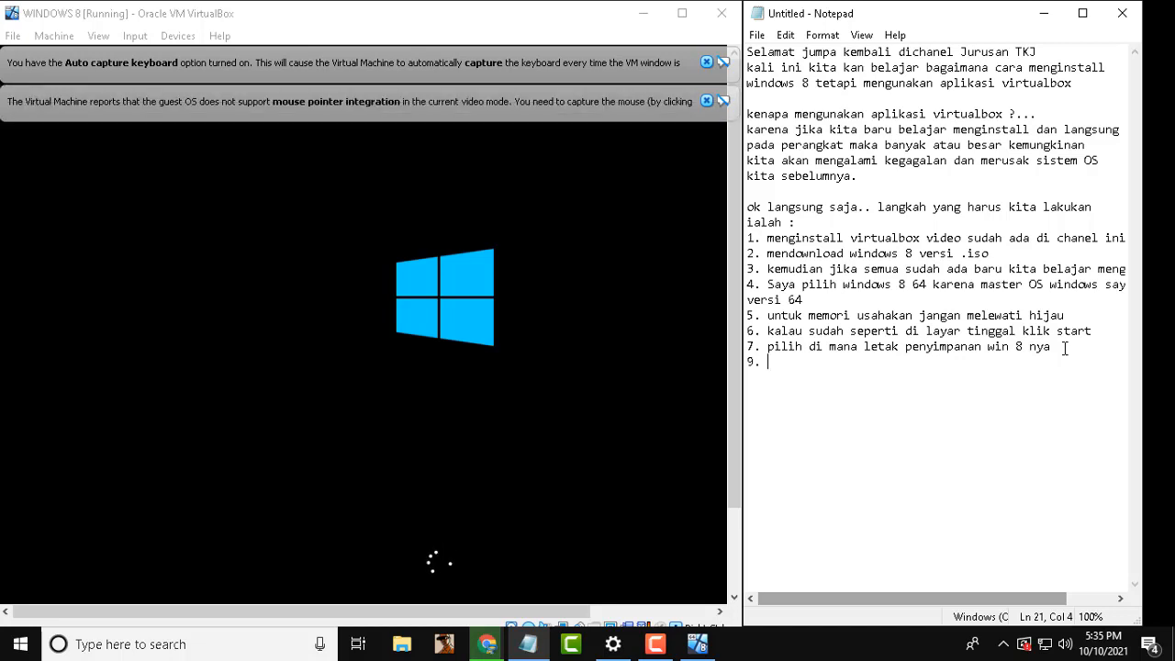
pyautogui.write('proses ')
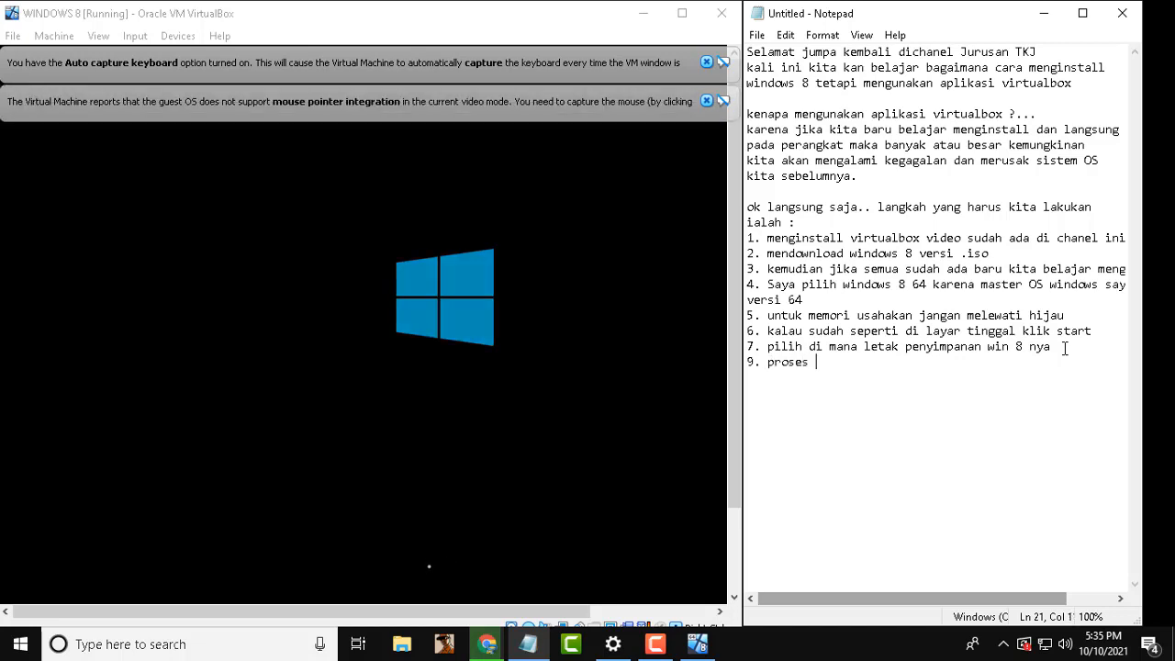
pyautogui.write('sedang ber')
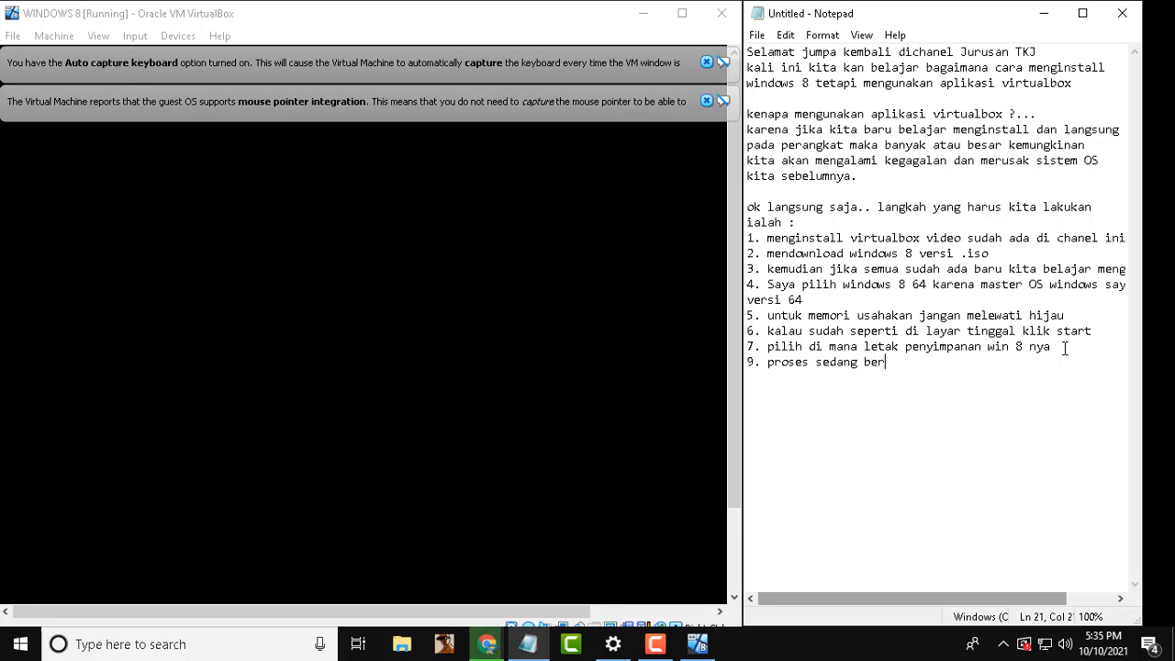
pyautogui.write('lagsung')
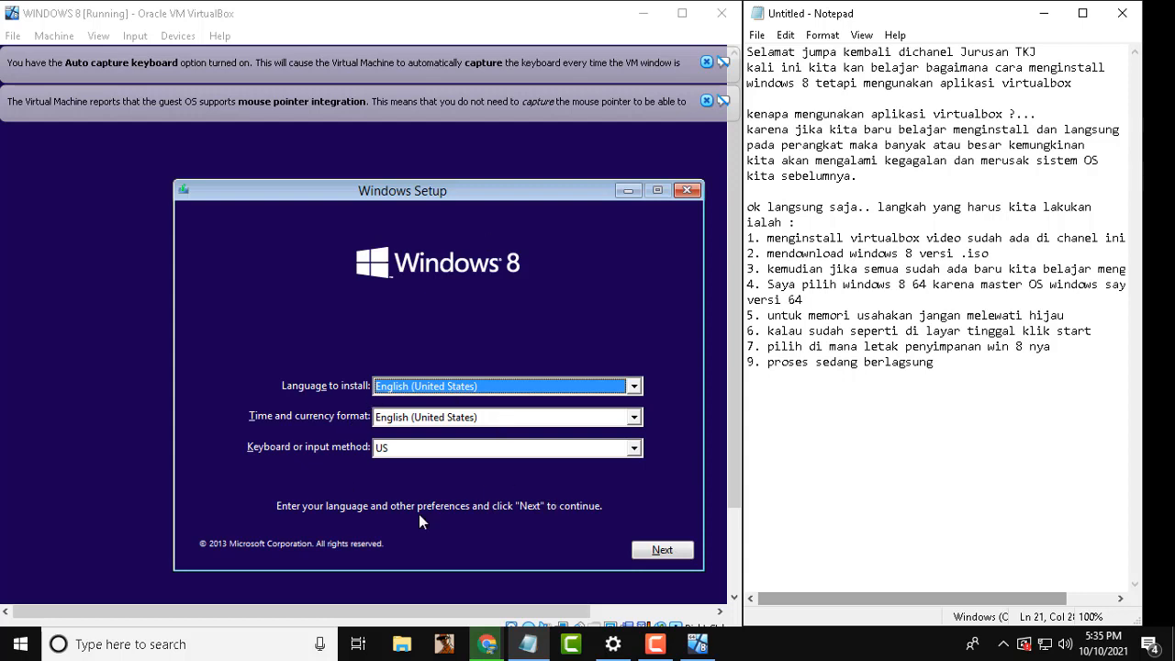
# Step: Accept English (United States) and the US keyboard in Windows Setup and start the Windows 8 installation
pyautogui.click(673, 551)
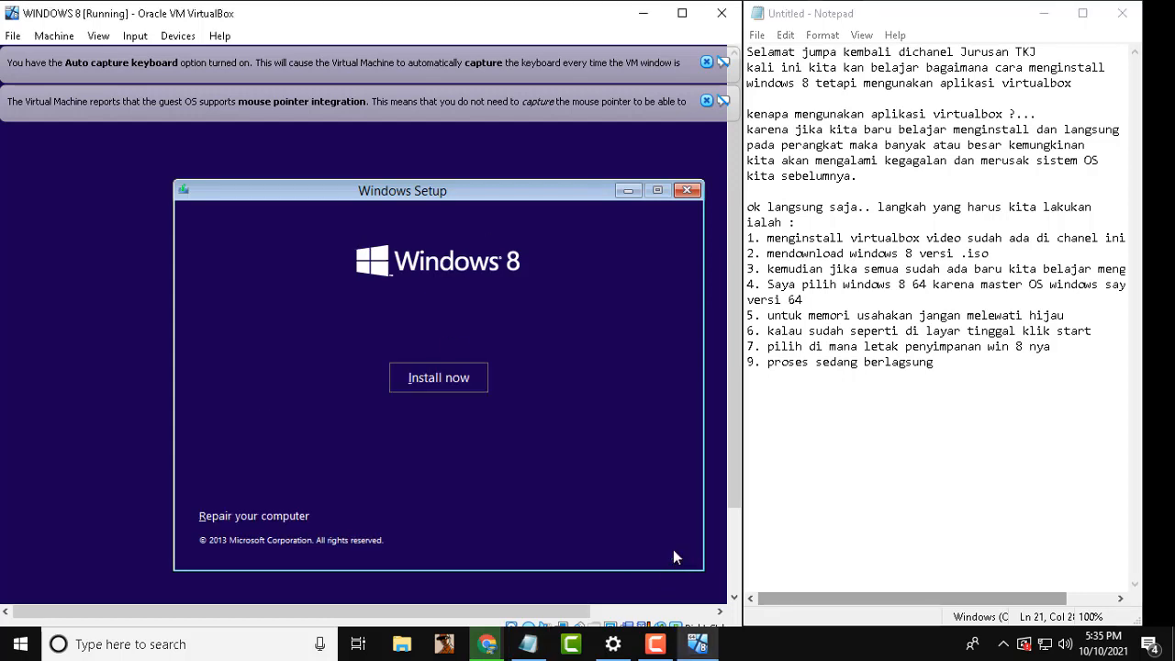
pyautogui.click(450, 377)
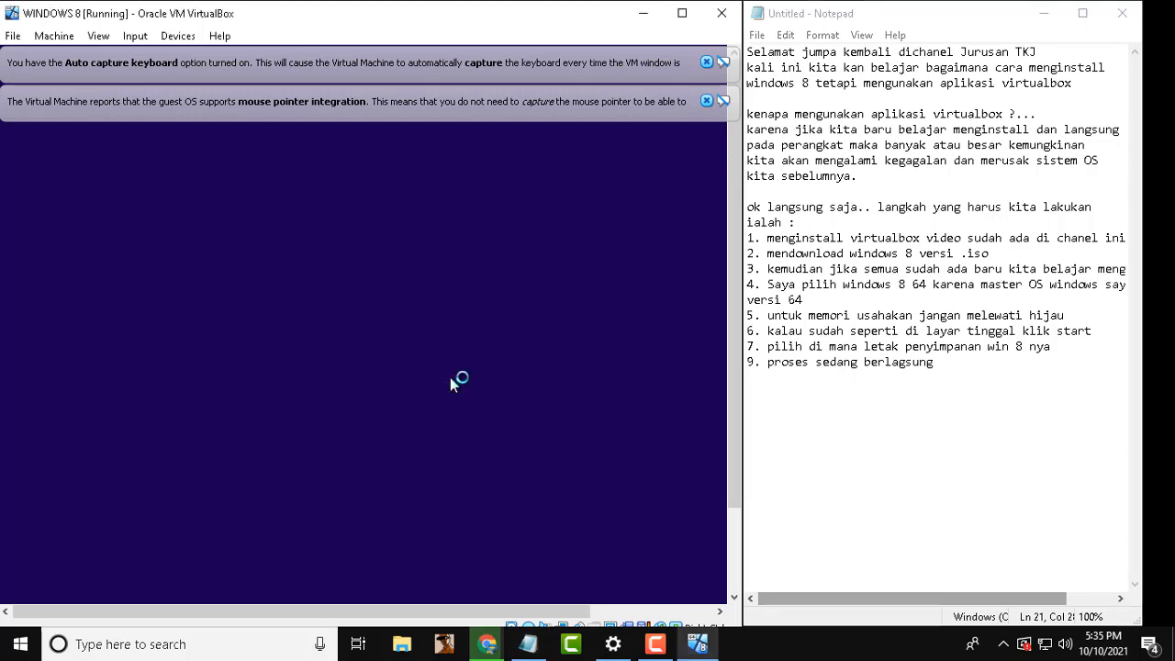
pyautogui.click(970, 360)
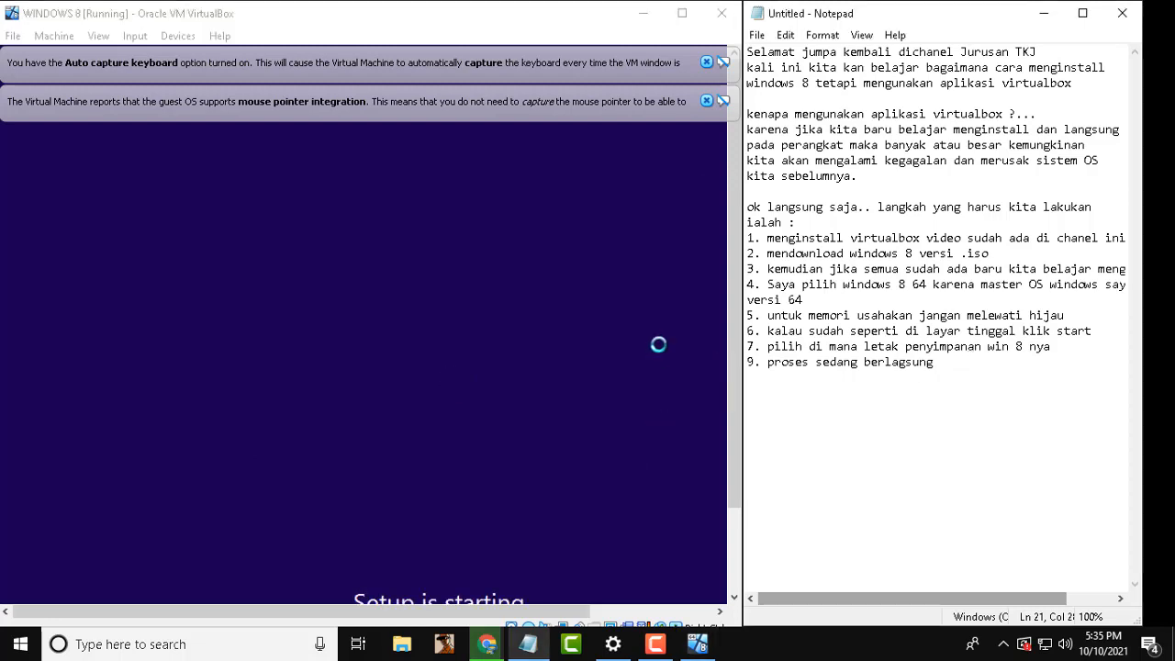
pyautogui.moveTo(734, 354); pyautogui.dragTo(741, 436)
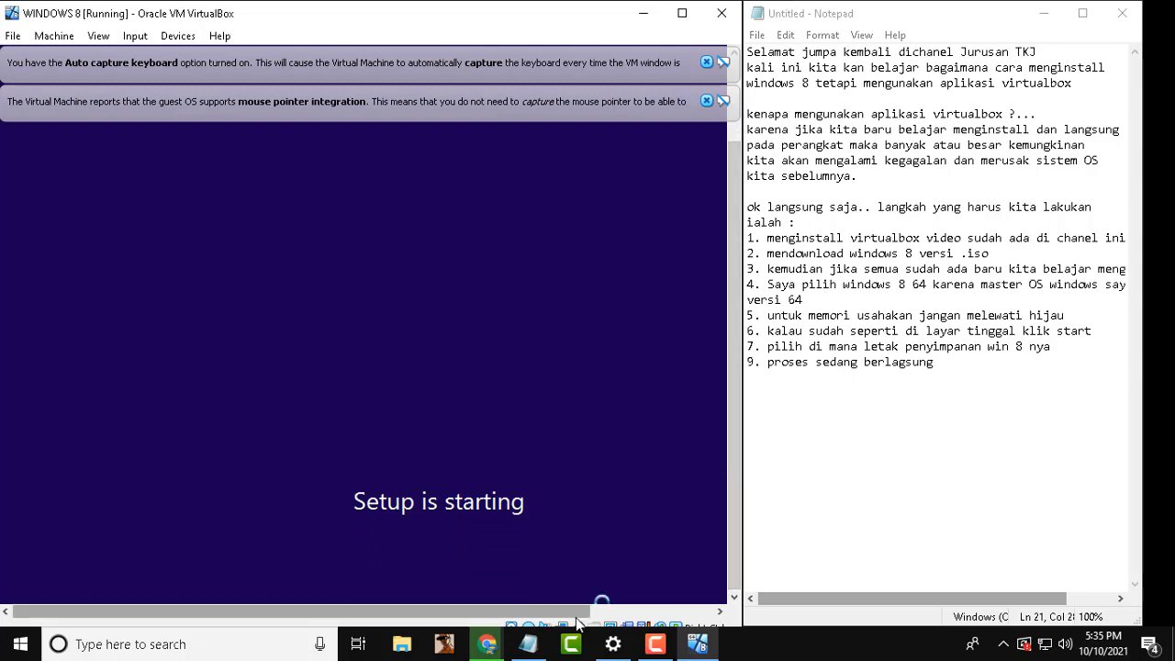
pyautogui.moveTo(554, 613); pyautogui.dragTo(598, 613)
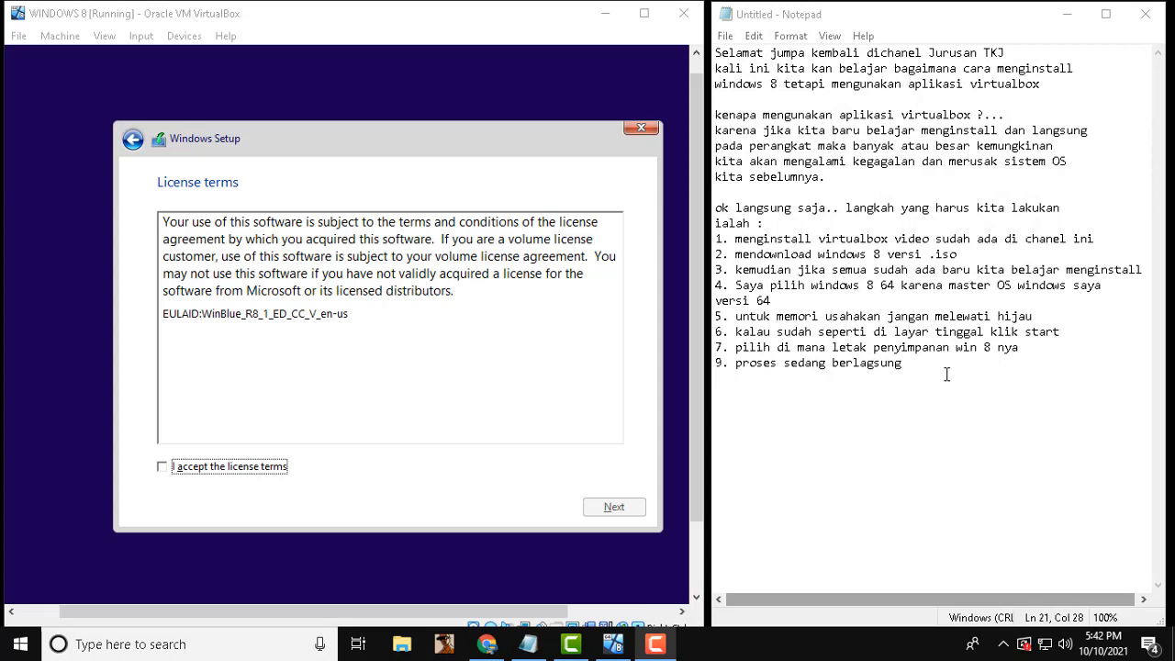
# Step: Return to Notepad and add the list item "10 BERIKA CENTANG" below item 9
pyautogui.click(947, 374)
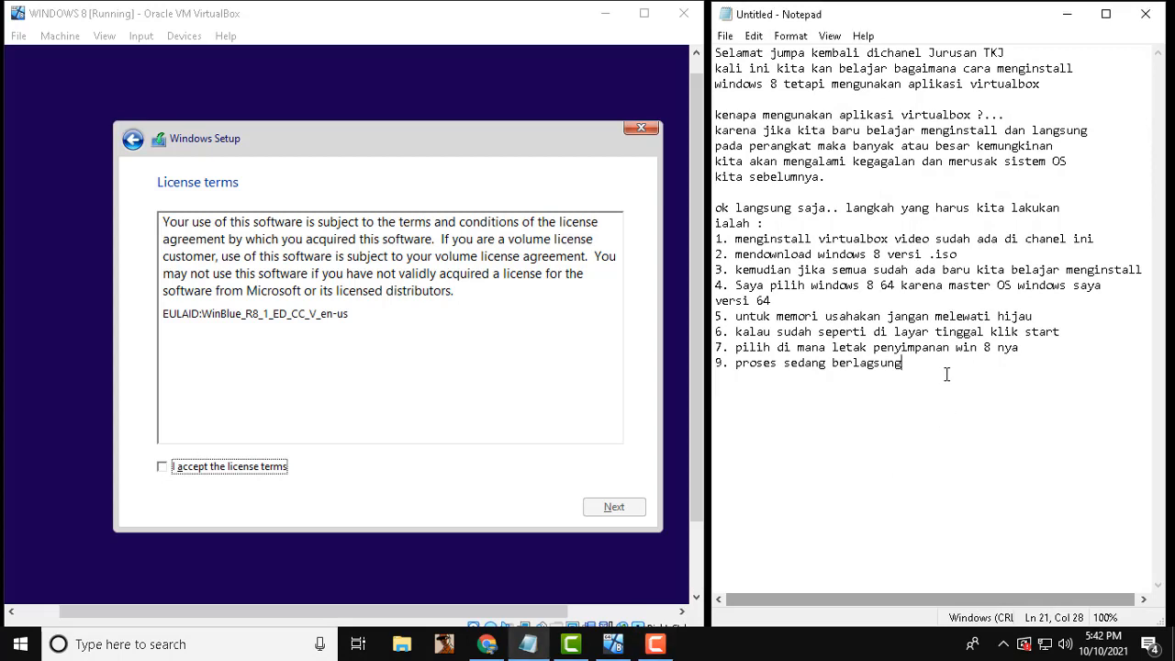
pyautogui.press('Return')
pyautogui.write('10 BERIKA CENTANG')
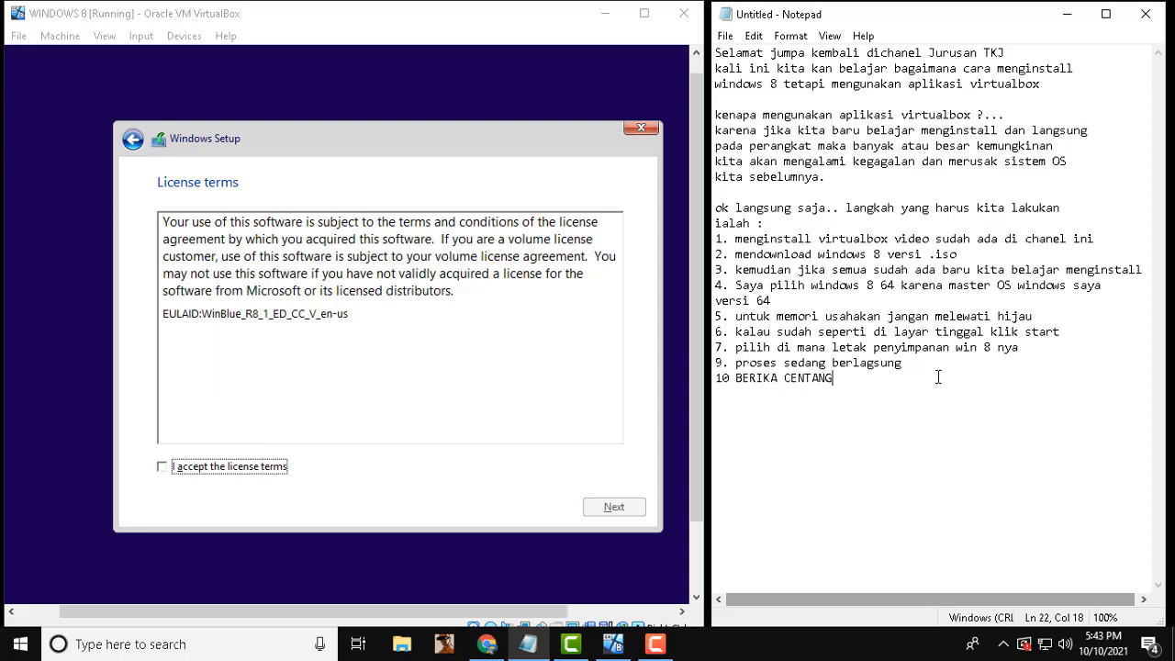
pyautogui.press('Return')
# Step: Accept the license terms in Windows Setup and choose the installation type Custom: Install Windows only (advanced)
pyautogui.click(184, 475)
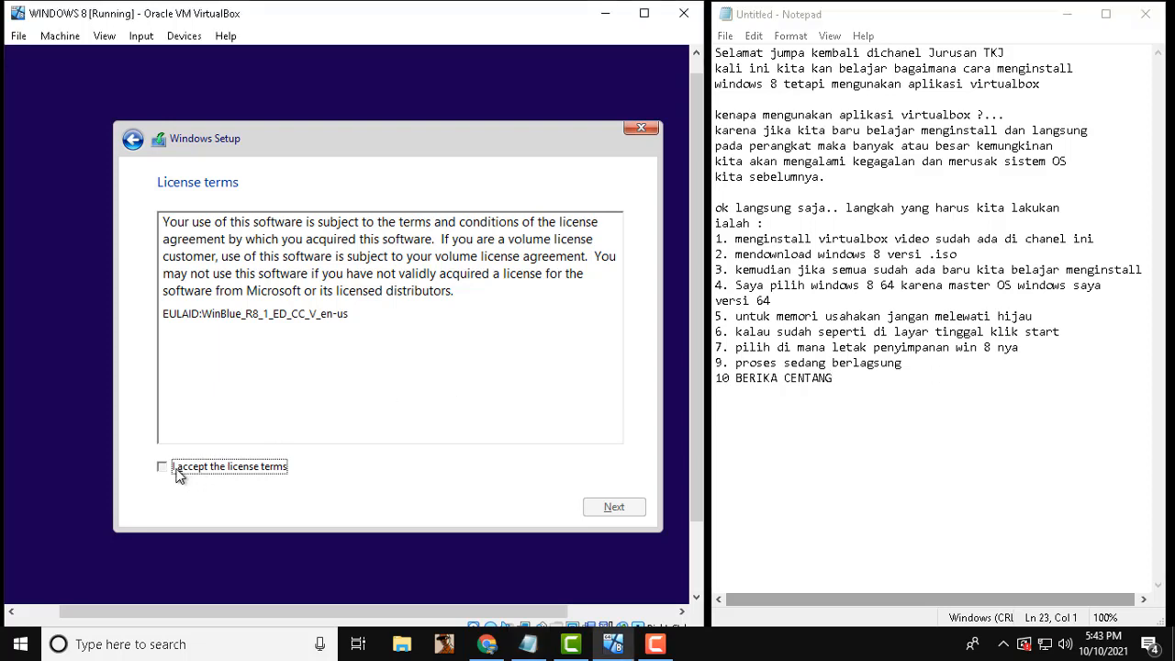
pyautogui.click(617, 506)
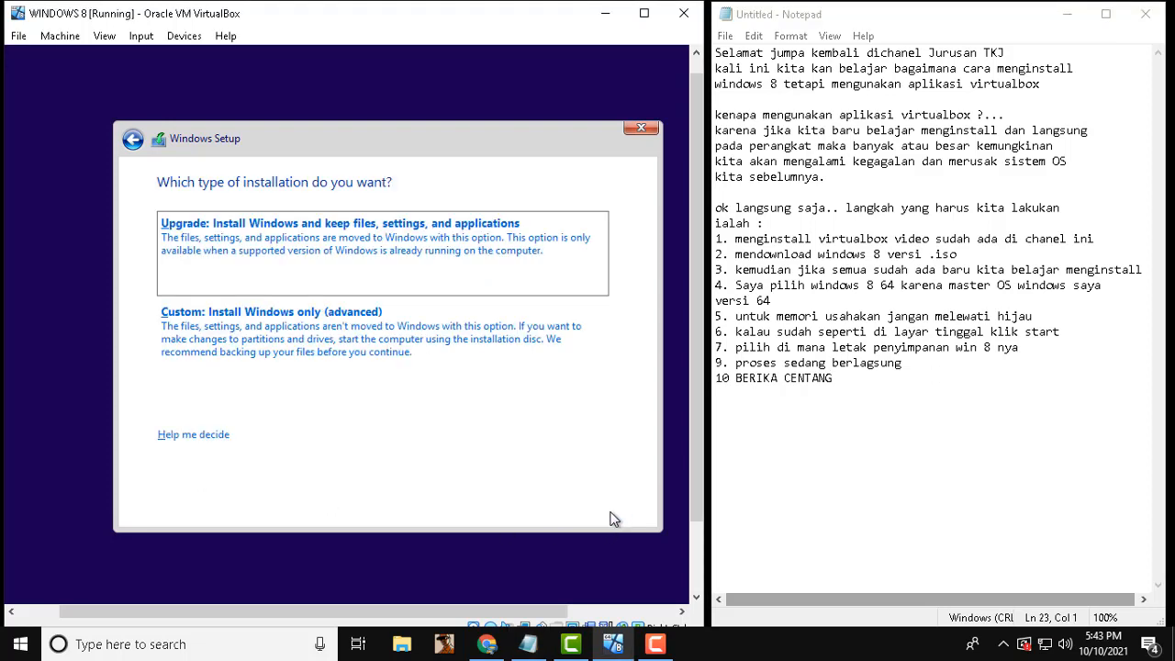
pyautogui.click(356, 337)
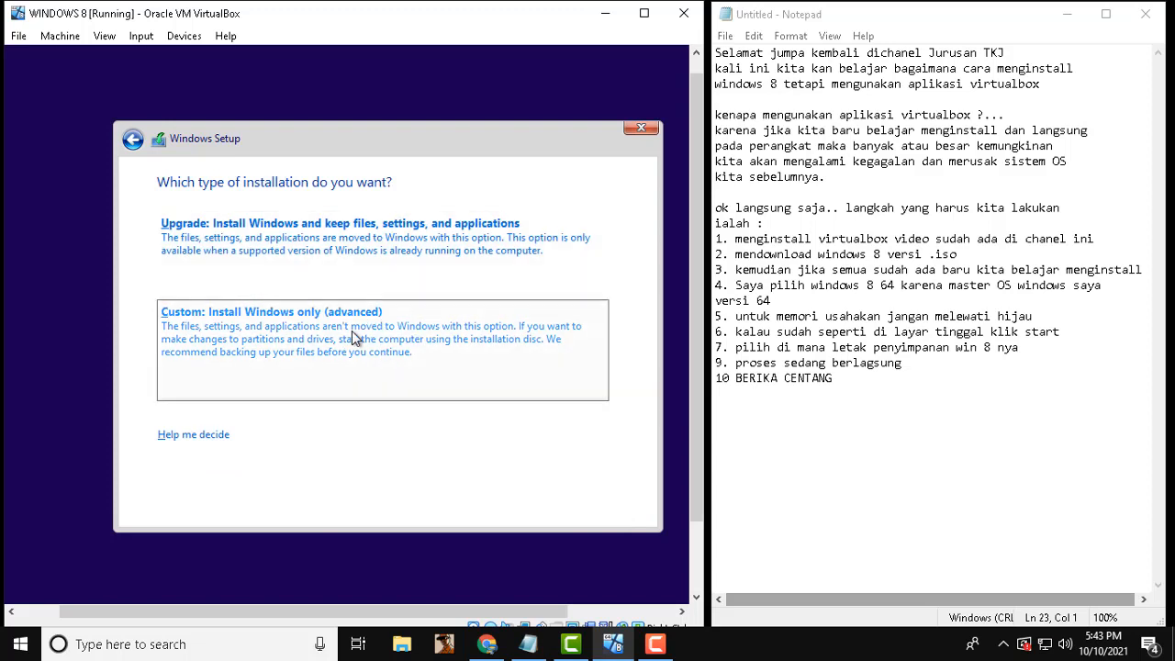
# Step: Return to Notepad and add the list item "11. kita masuk pada pembagian partition"
pyautogui.click(868, 379)
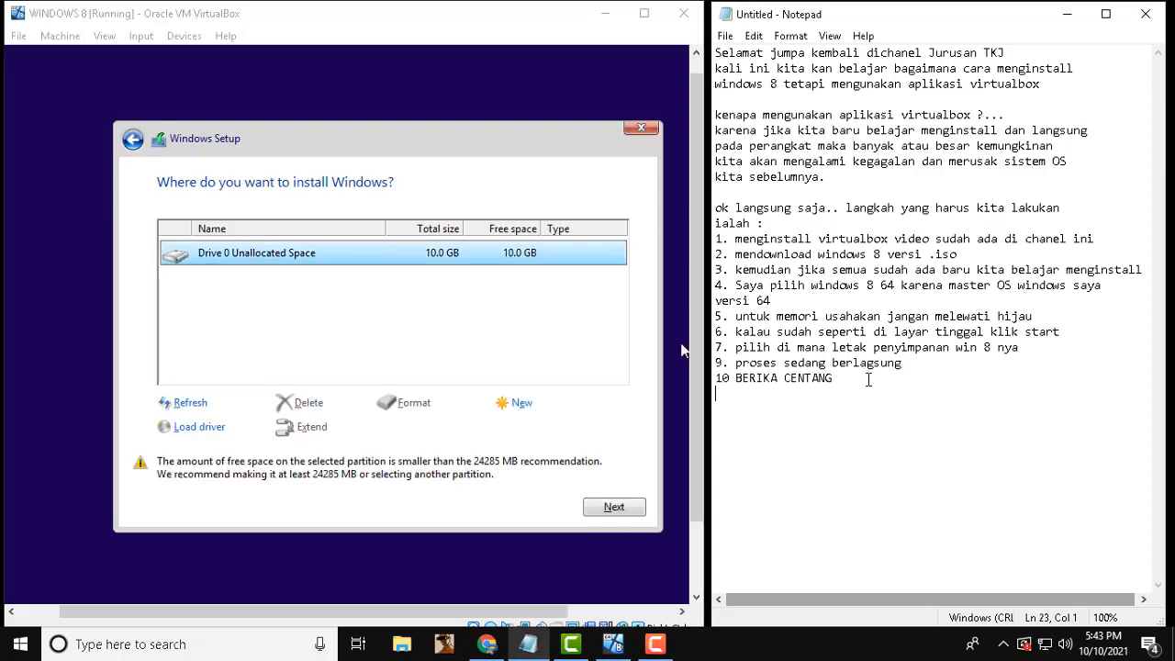
pyautogui.press('Return')
pyautogui.write('11. kita masuk pada pembagian p')
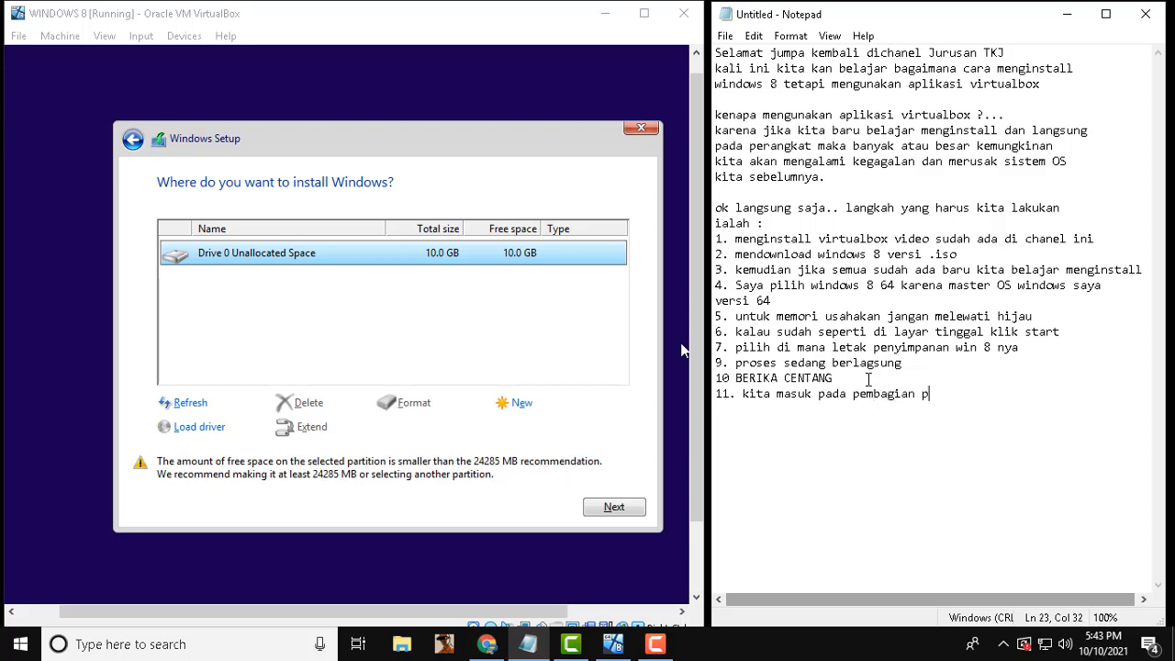
pyautogui.write('artition')
pyautogui.press('Return')
# Step: Create a new partition from the full Drive 0 Unallocated Space in Windows Setup, allowing the additional system partition
pyautogui.click(373, 267)
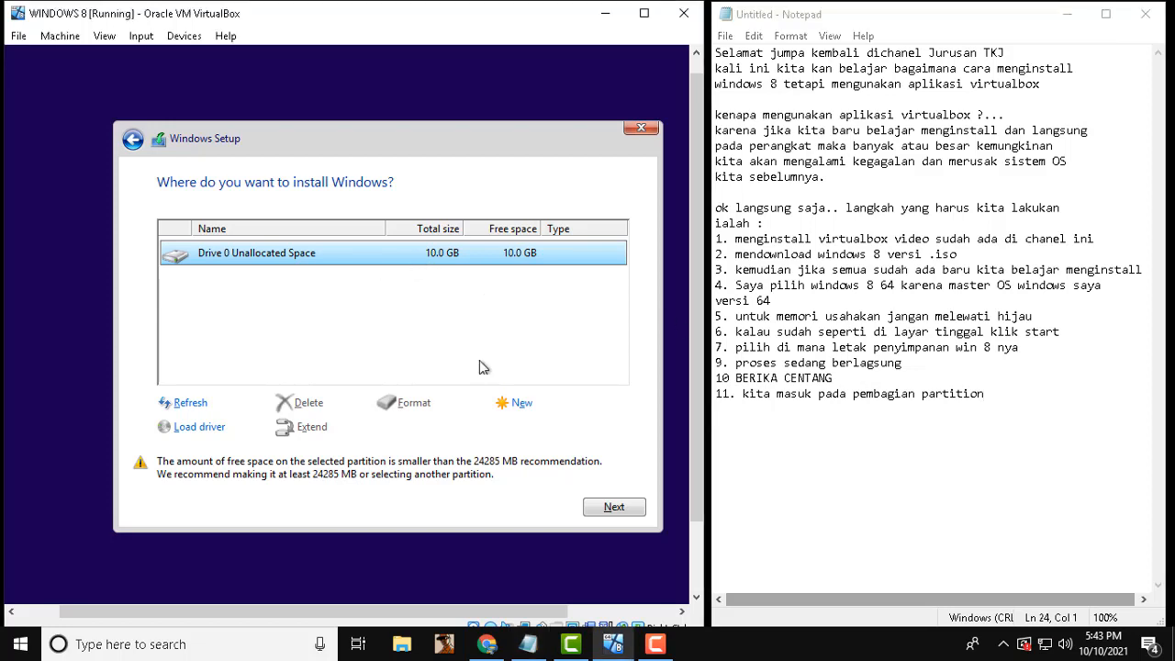
pyautogui.click(517, 403)
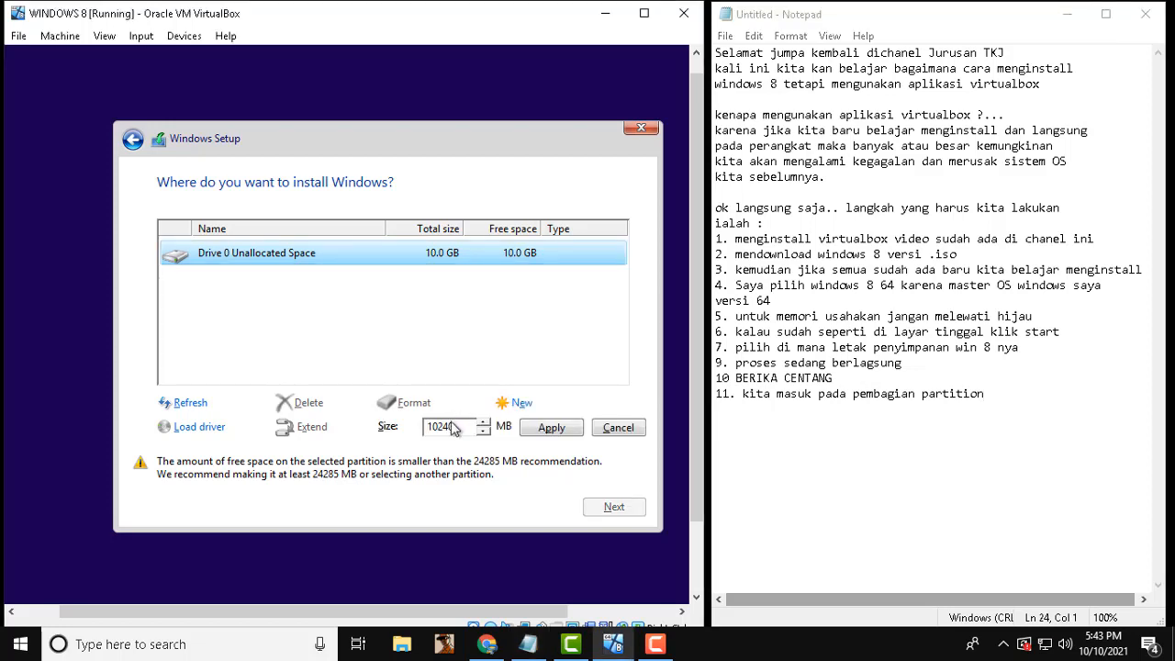
pyautogui.click(545, 429)
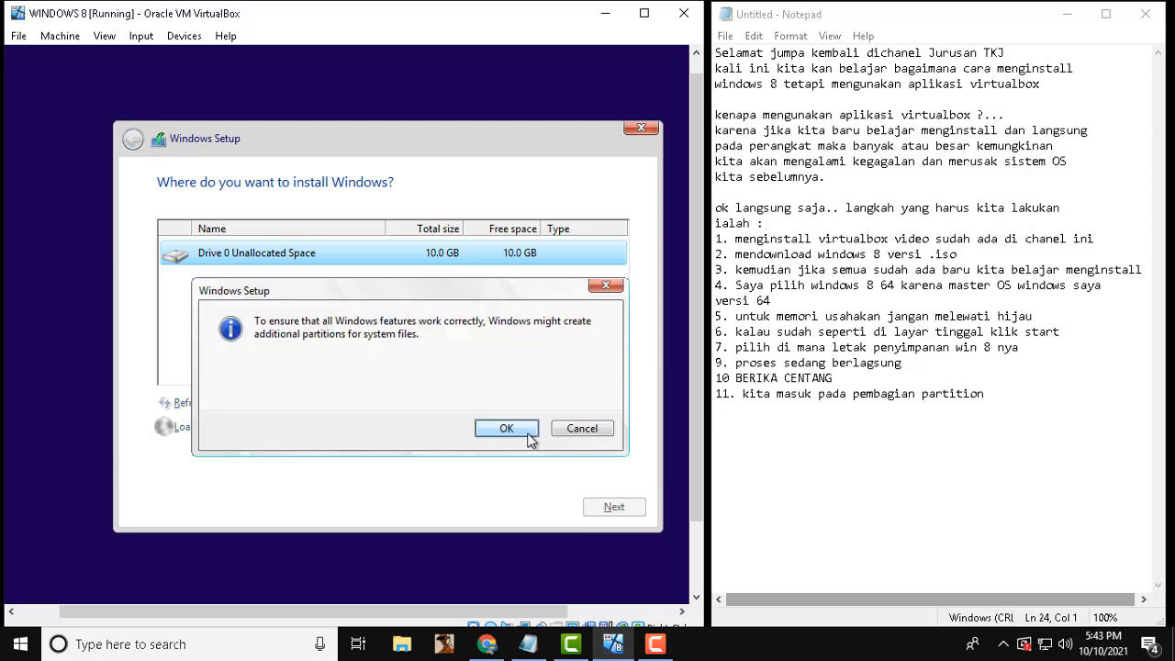
pyautogui.click(528, 437)
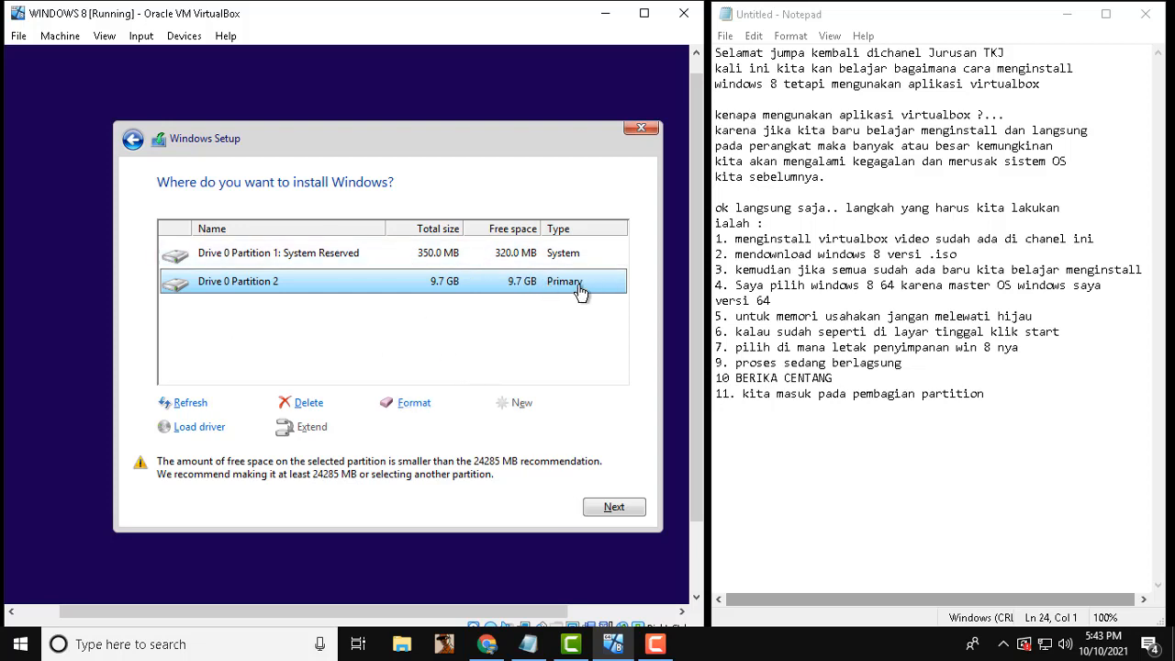
# Step: Add "12. pilih pada bagian yang terdapat tulisan Primary" to the Notepad note, and start installing Windows on Drive 0 Partition 2
pyautogui.click(1026, 402)
pyautogui.write('1')
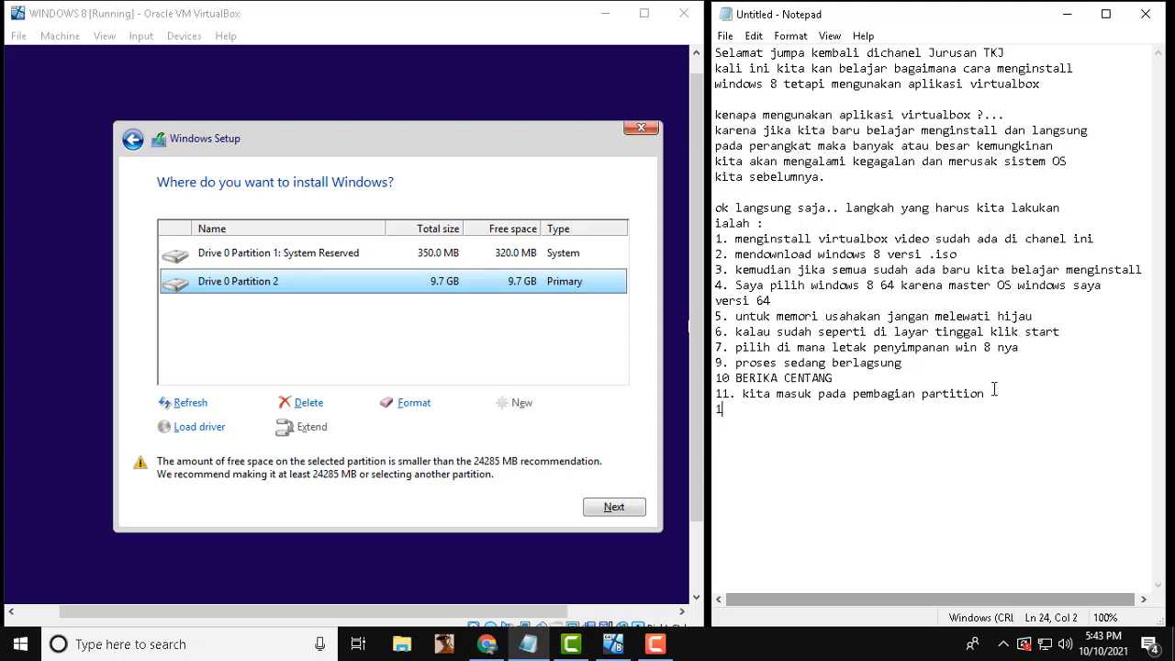
pyautogui.write('2. pilih pada bagian yan')
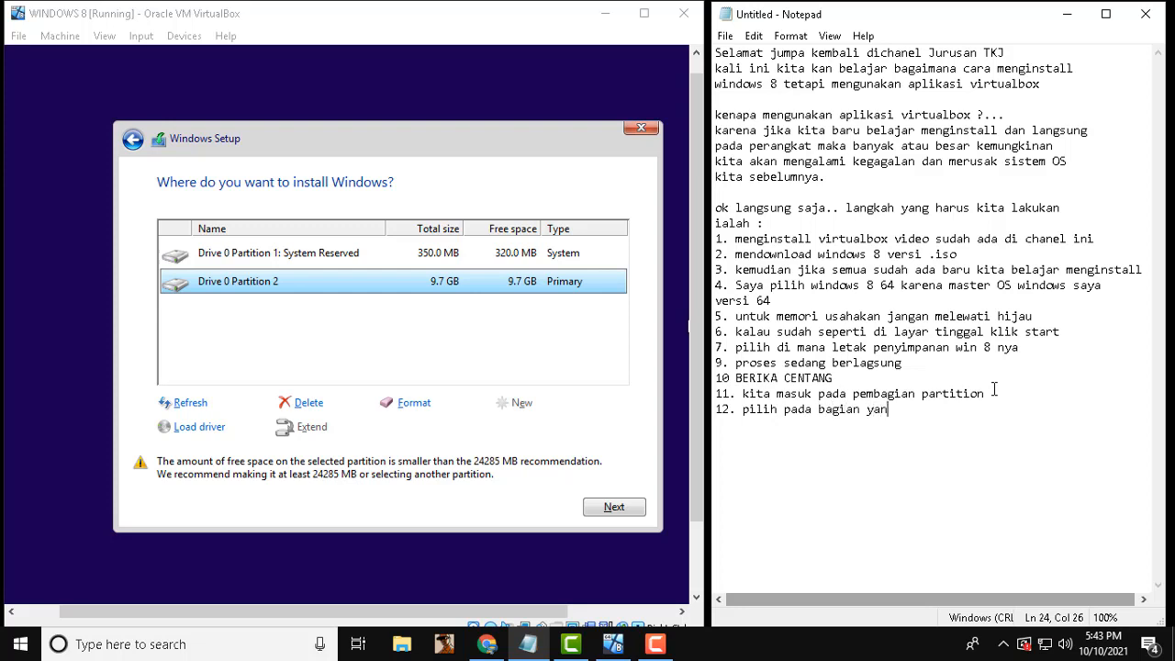
pyautogui.write('g terdapat tulisan')
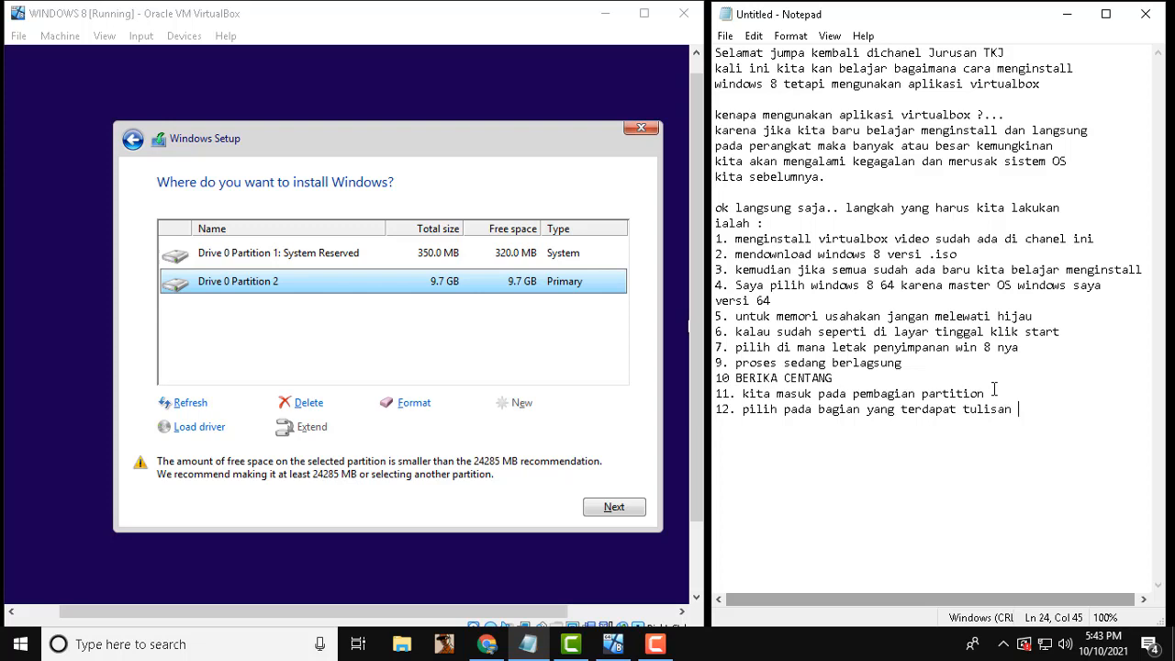
pyautogui.write(' Primary')
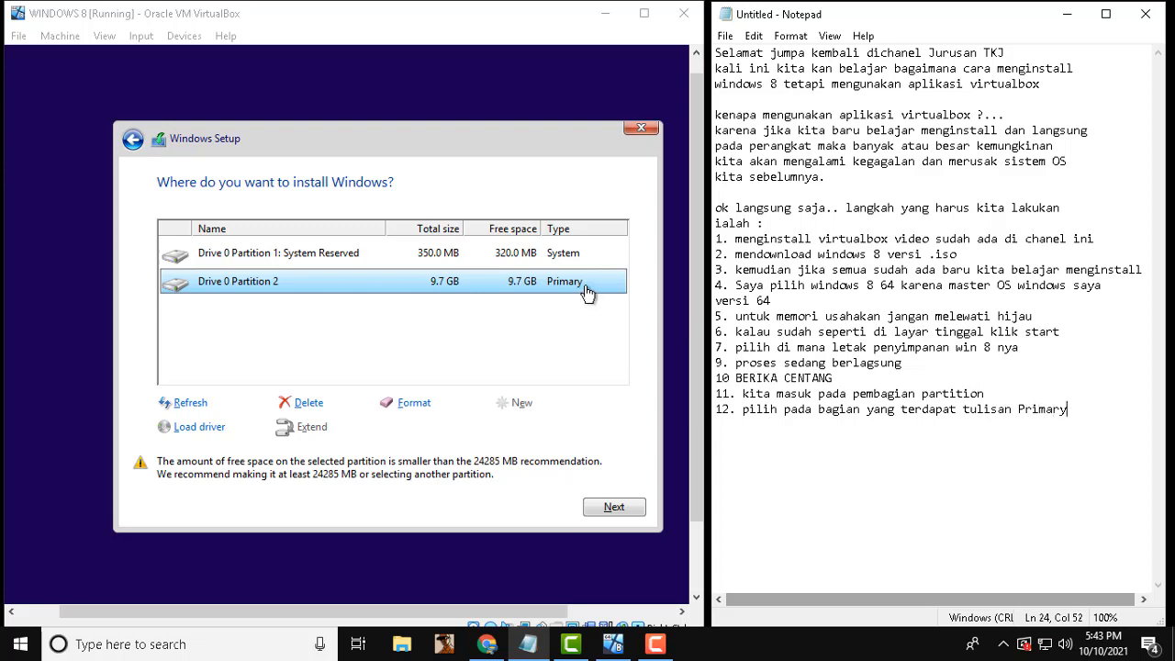
pyautogui.click(614, 507)
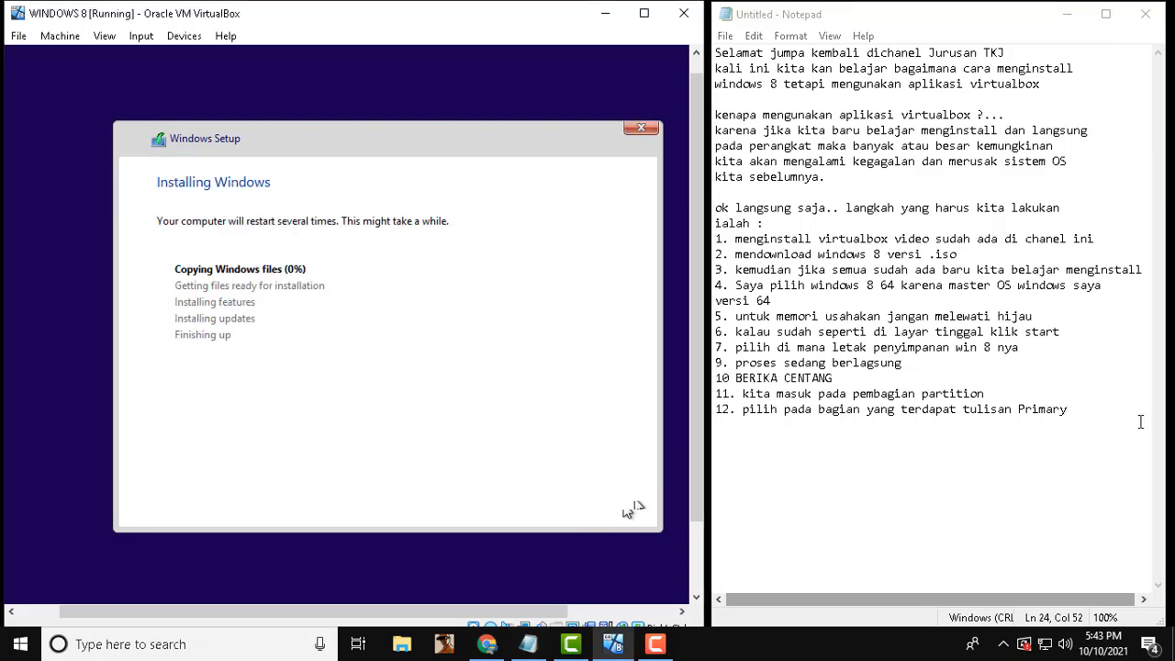
# Step: Return to Notepad and add the line "jika primary ada dua maka pilih paling atas" below item 12
pyautogui.click(1114, 409)
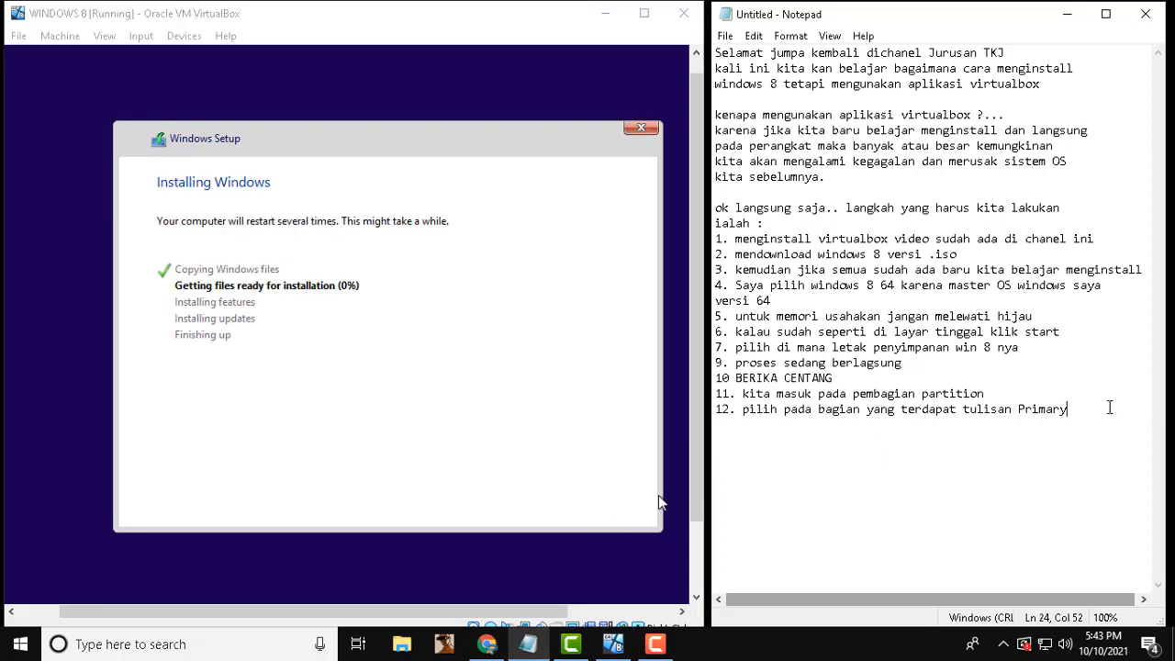
pyautogui.press('Return')
pyautogui.write('jika primary ada')
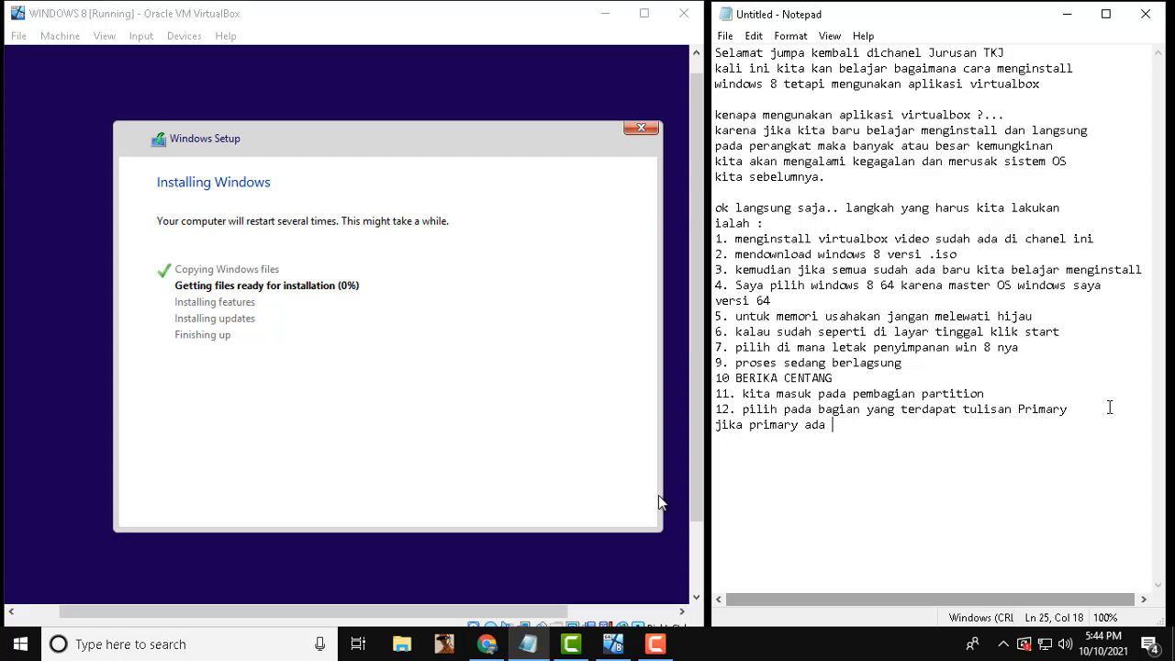
pyautogui.write(' dua maka pilih paling atas')
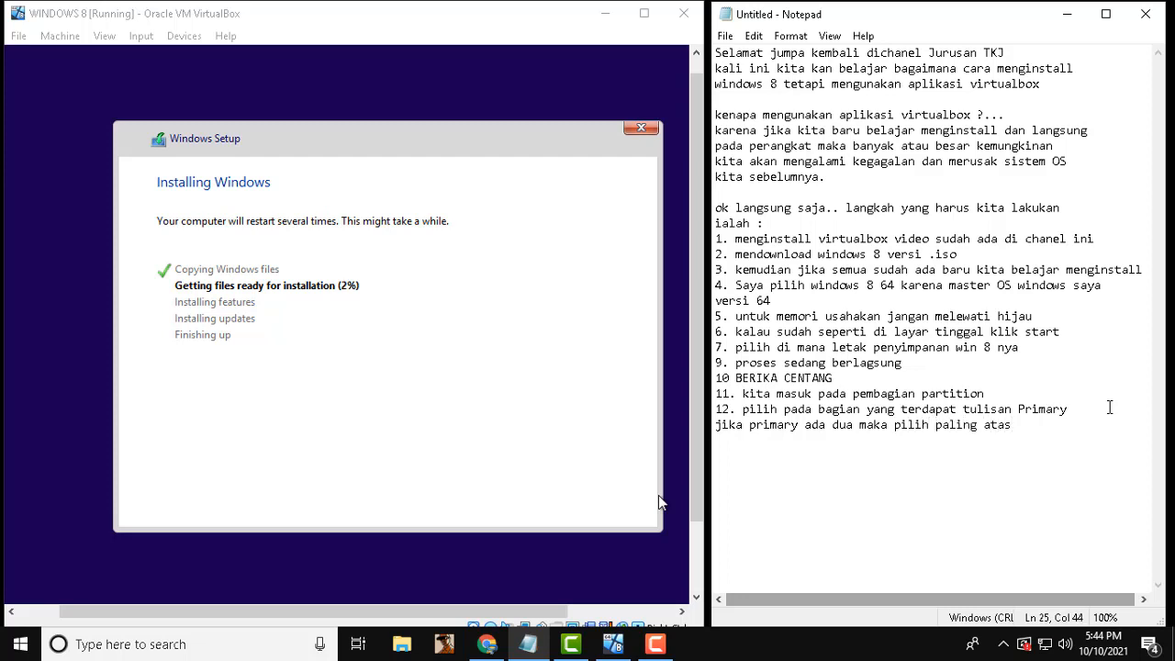
# Step: Add the list item "13 tunggu sampai proses 100% berhasil" to the Notepad note
pyautogui.press('Return')
pyautogui.write('13 tunggu sampai proses ')
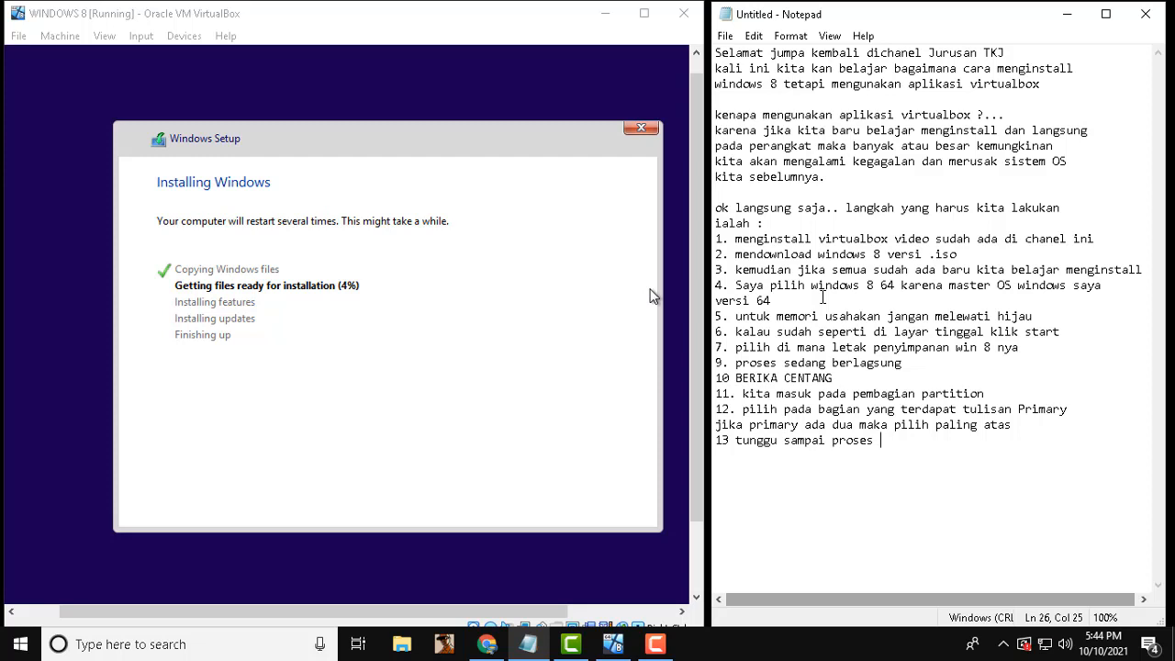
pyautogui.write('100% berhasil')
# Step: Follow the Windows installation progress in the virtual machine and restart immediately when Setup requests a restart
pyautogui.moveTo(690, 327); pyautogui.dragTo(702, 495)
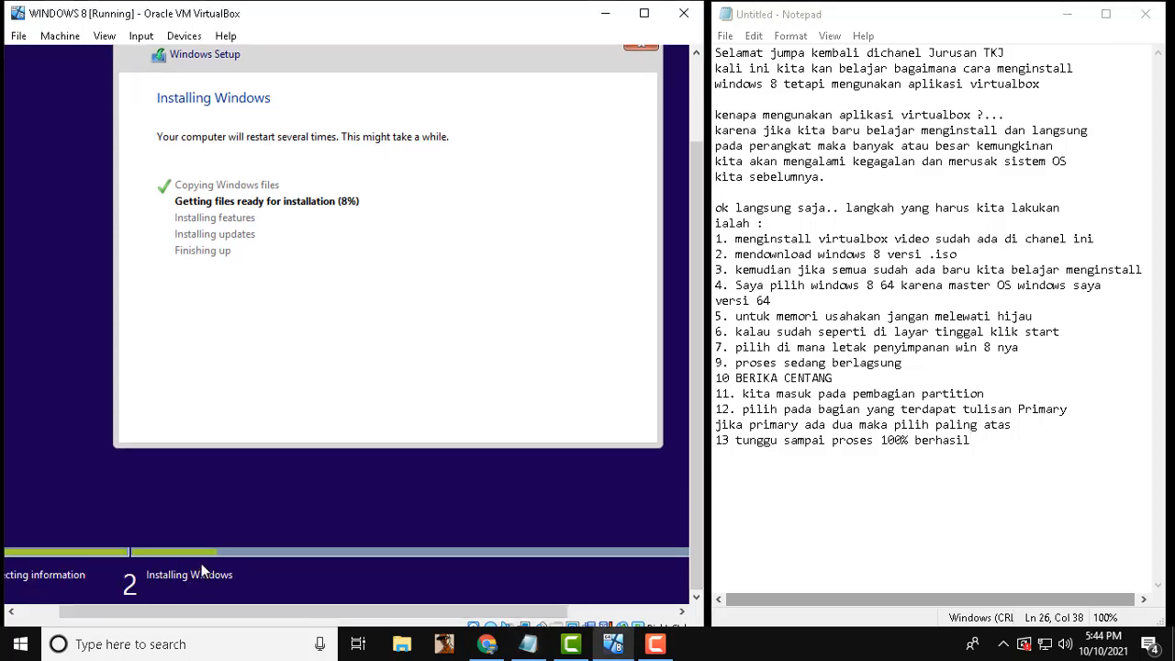
pyautogui.moveTo(415, 613); pyautogui.dragTo(456, 657)
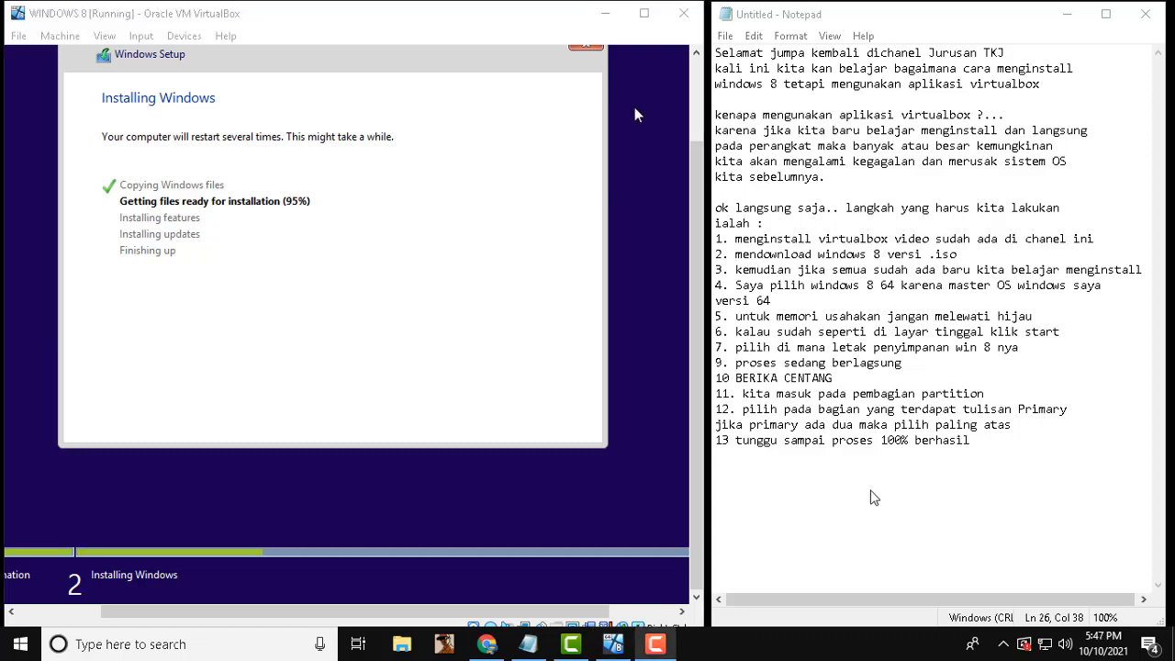
pyautogui.click(307, 209)
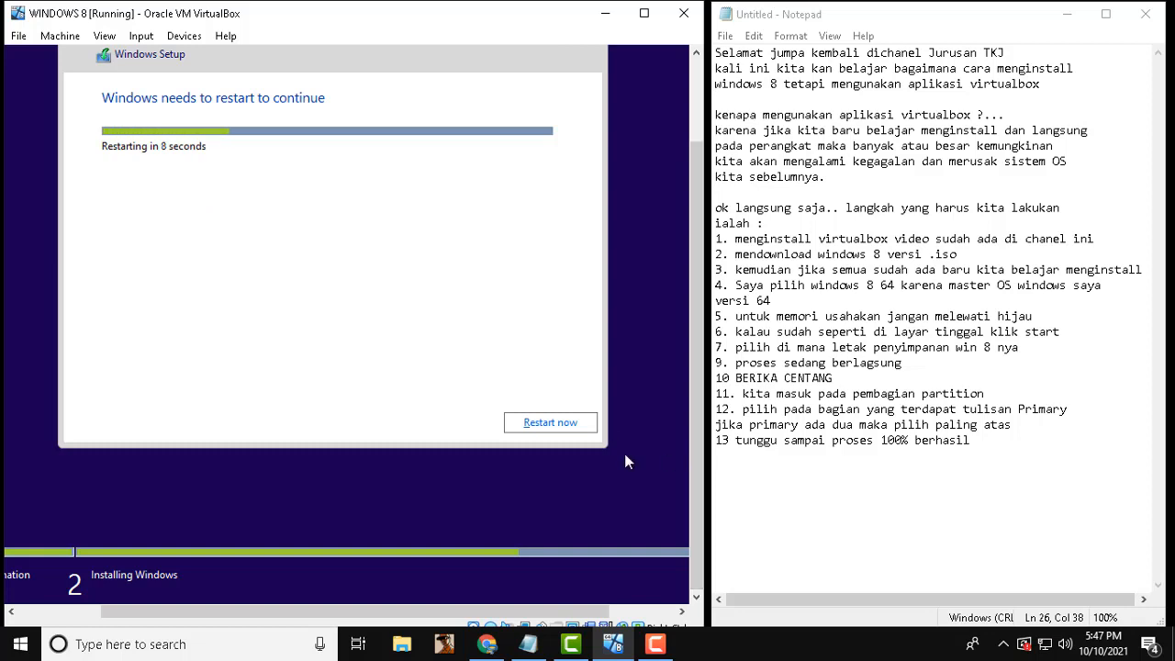
pyautogui.click(579, 425)
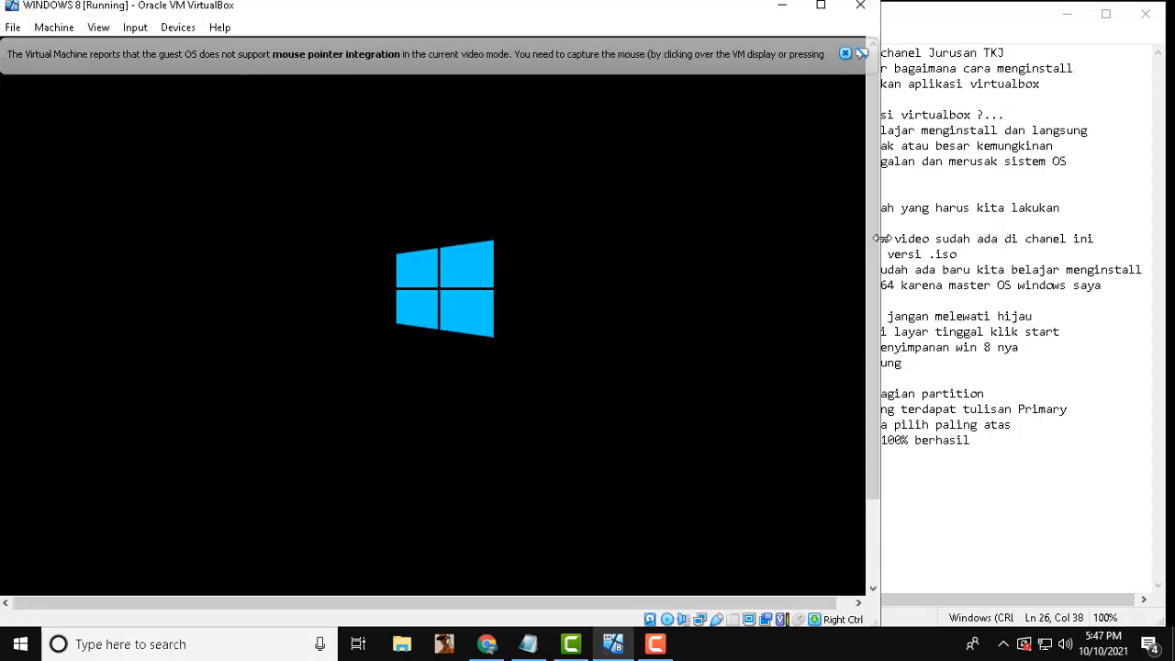
# Step: Narrow the running virtual machine's window so that it fits beside the Notepad note
pyautogui.moveTo(814, 237); pyautogui.dragTo(712, 245)
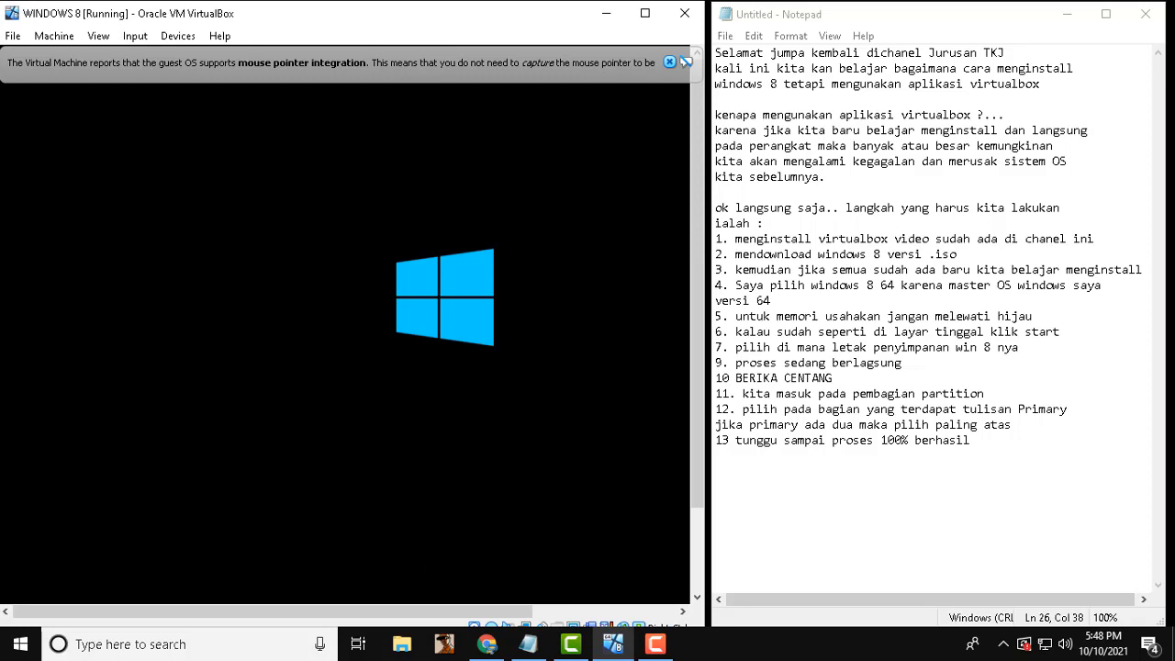
pyautogui.moveTo(84, 603); pyautogui.dragTo(185, 606)
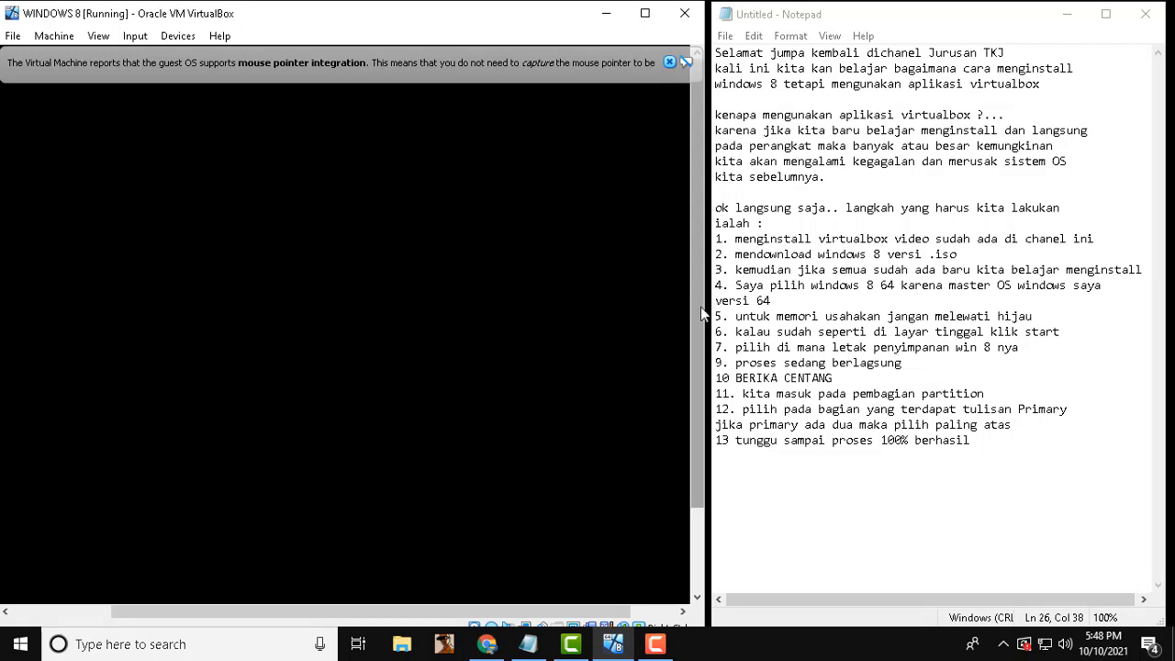
# Step: Add the list item "14. SETELAH restart maka kita masih akan menunggu sampai finising" to the Notepad note
pyautogui.moveTo(700, 306); pyautogui.dragTo(692, 466)
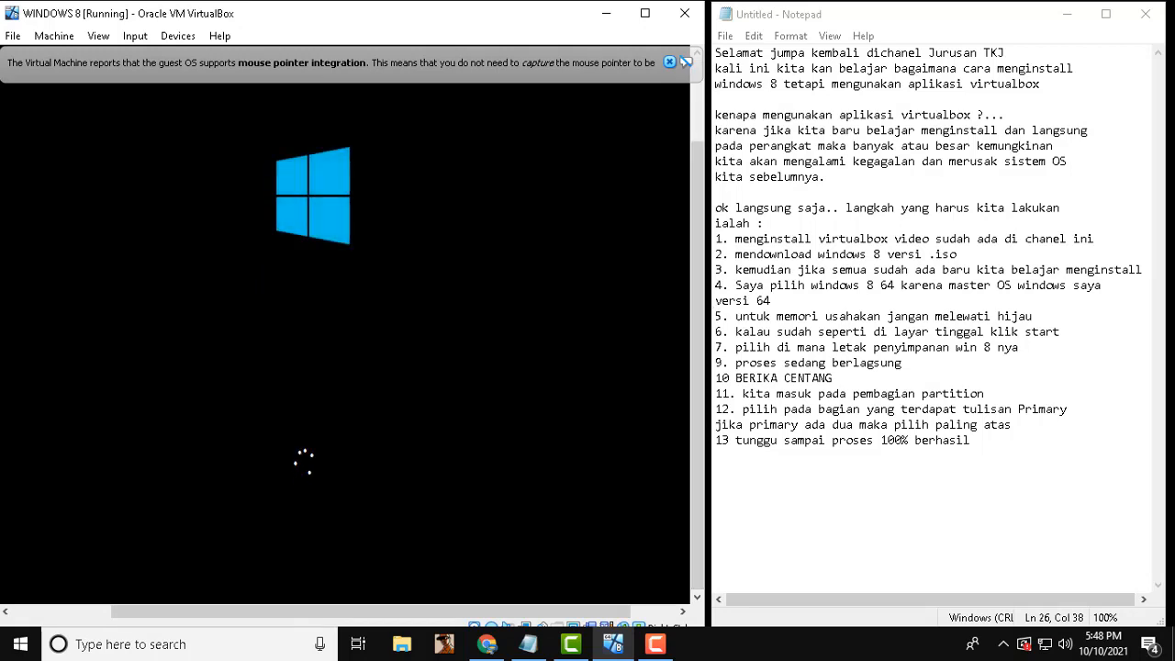
pyautogui.click(981, 440)
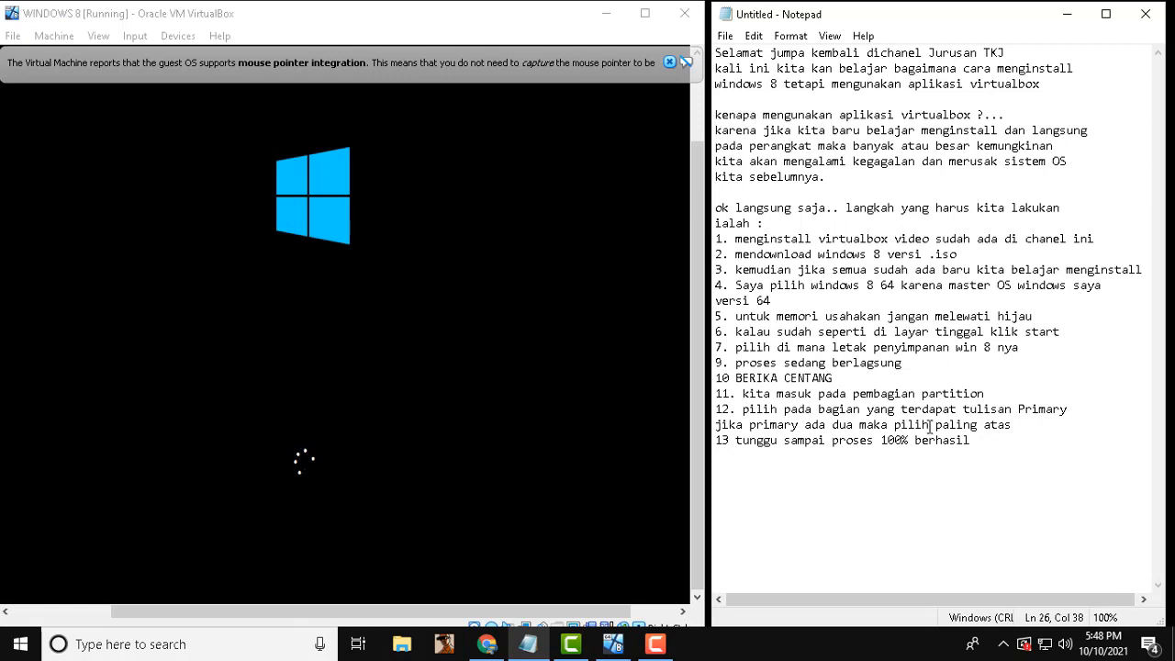
pyautogui.press('Return')
pyautogui.write('14. SETELAH')
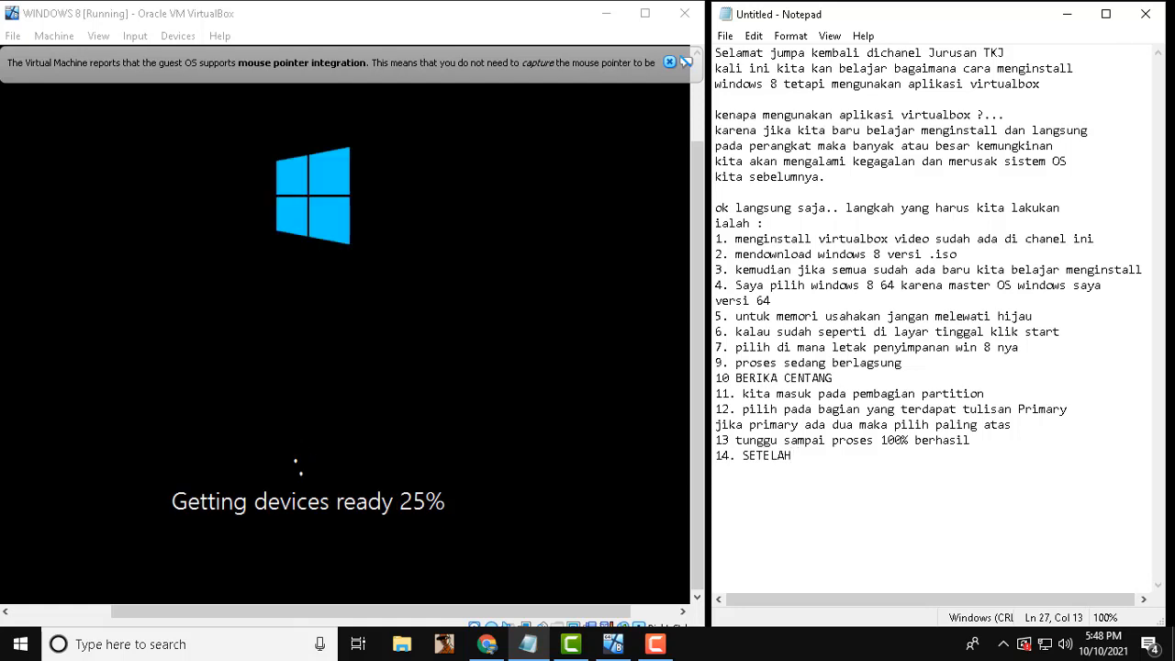
pyautogui.write(' restart maka')
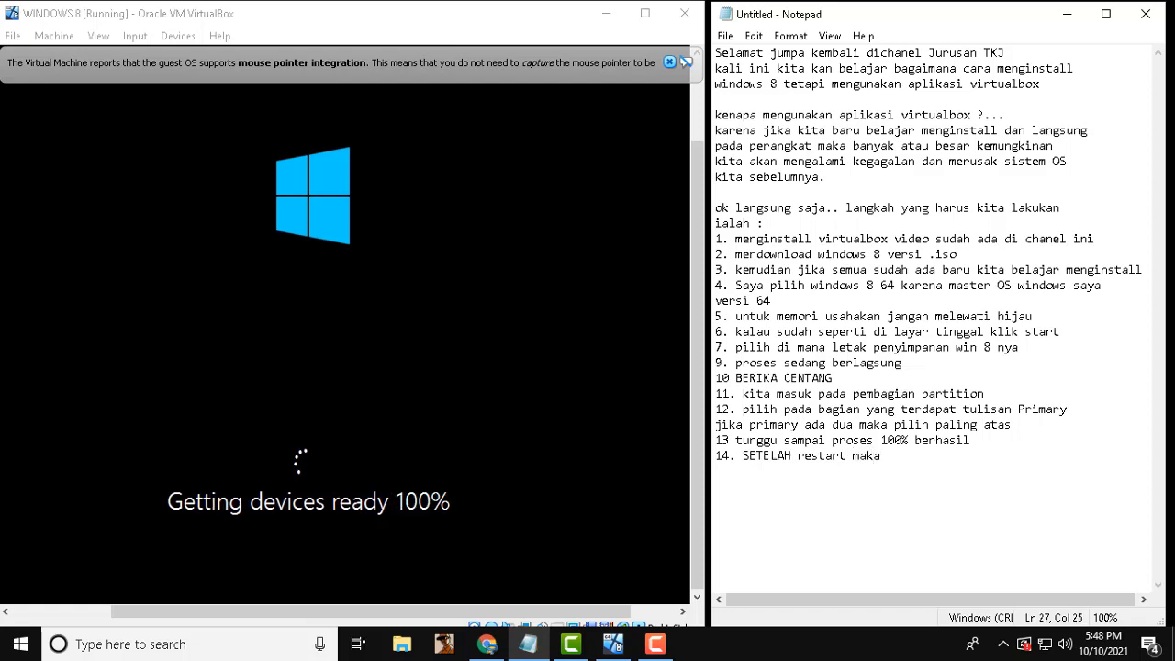
pyautogui.write(' kita')
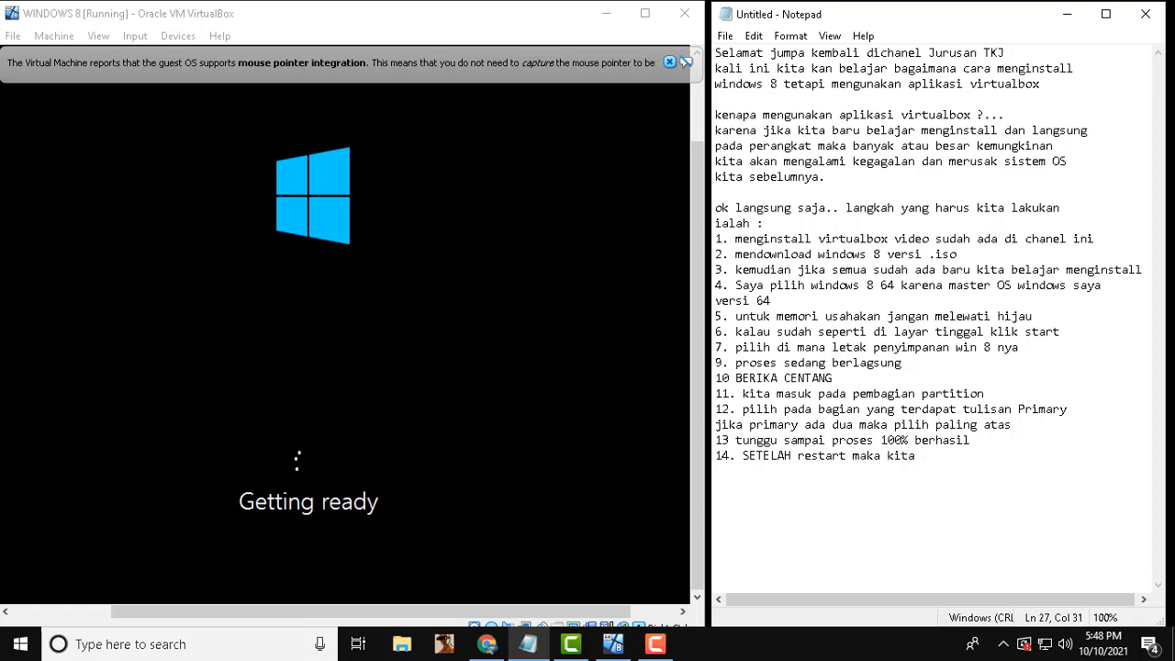
pyautogui.write(' masih akan menungg')
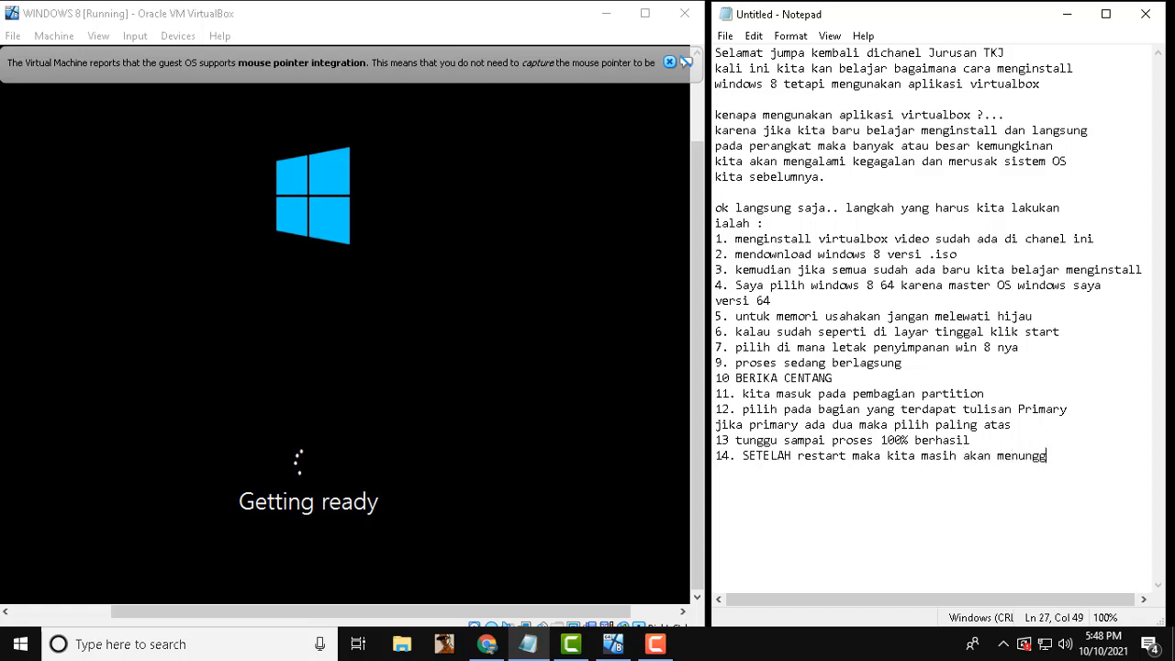
pyautogui.write('u sampai finising')
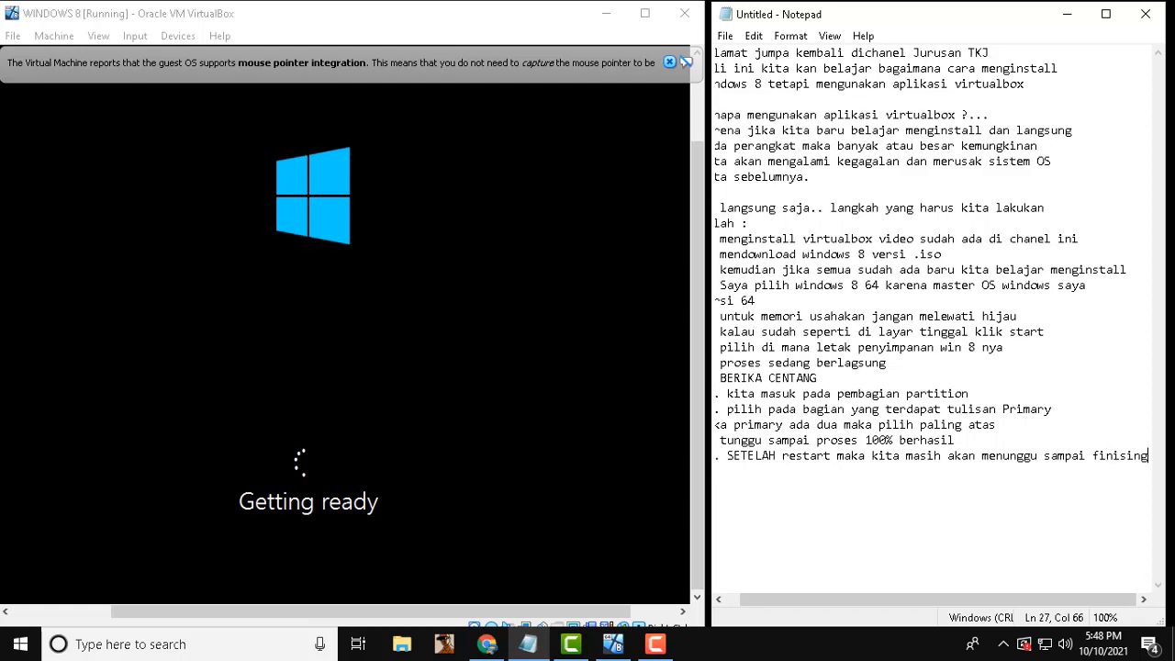
# Step: Move the last word of item 14 onto its own line and replace it with "selesai"
pyautogui.press('Left')
pyautogui.press('Left')
pyautogui.press('Left')
pyautogui.press('Left')
pyautogui.press('Left')
pyautogui.press('Left')
pyautogui.press('Return')
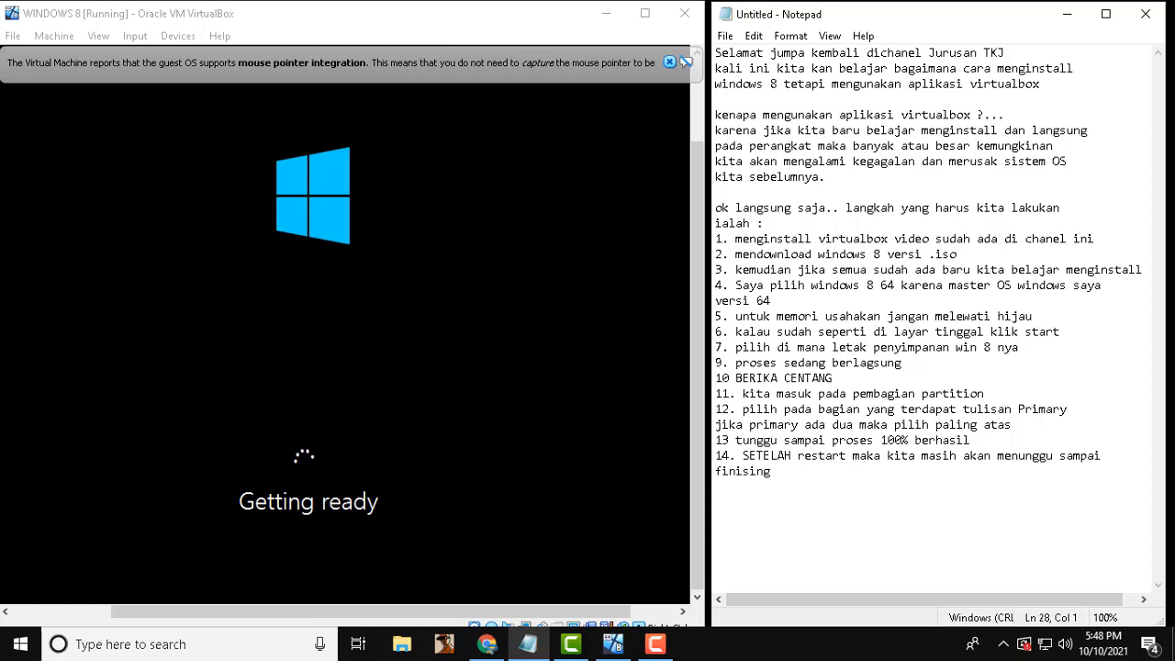
pyautogui.hotkey('shift', 'Right')
pyautogui.hotkey('shift', 'Right')
pyautogui.hotkey('shift', 'Right')
pyautogui.hotkey('shift', 'Right')
pyautogui.hotkey('shift', 'Right')
pyautogui.hotkey('shift', 'Right')
pyautogui.hotkey('shift', 'Right')
pyautogui.hotkey('shift', 'Right')
pyautogui.write('selesai')
# Step: Narrow the virtual machine's window again so that the whole Notepad note is uncovered beside it
pyautogui.click(669, 62)
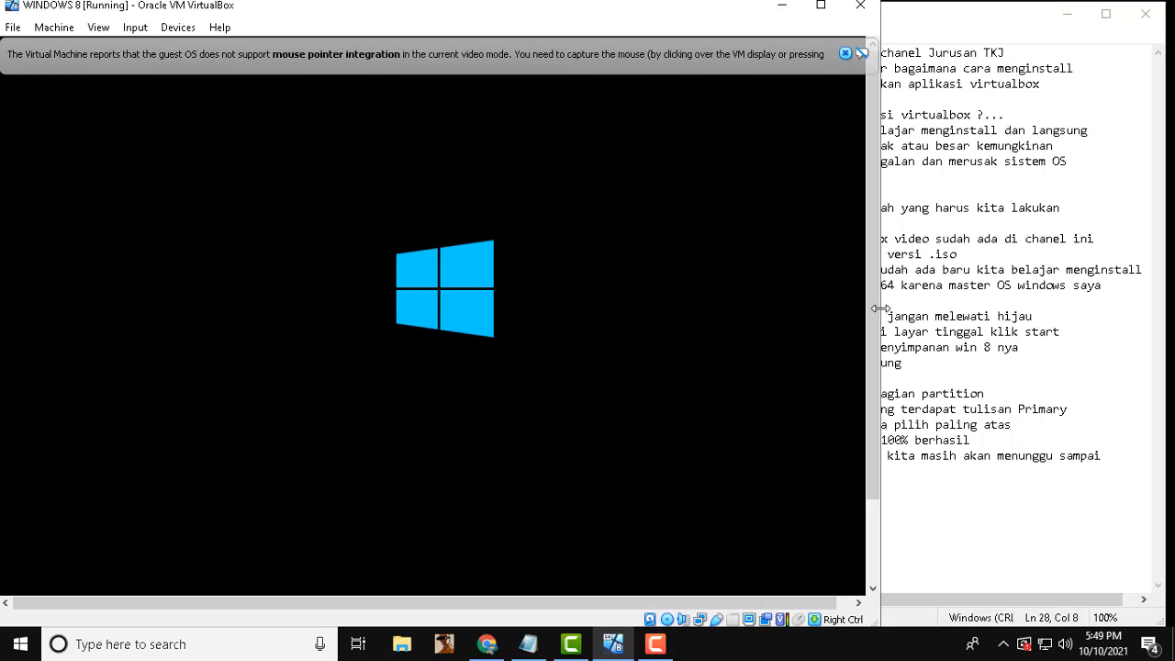
pyautogui.moveTo(875, 319); pyautogui.dragTo(714, 289)
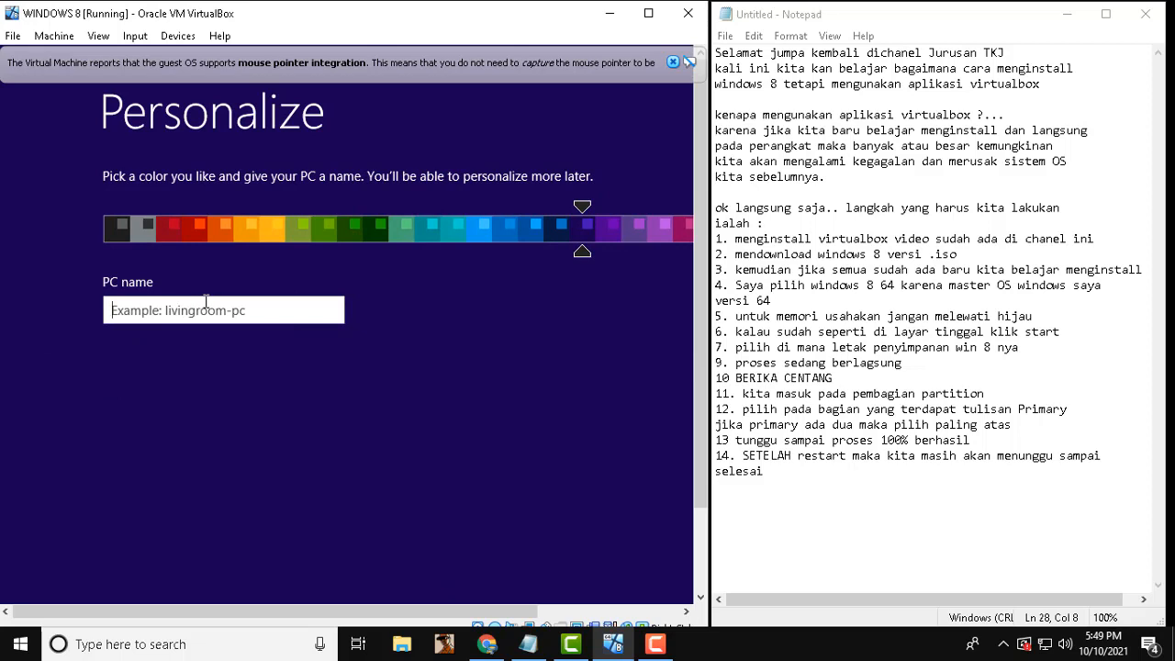
pyautogui.write('win')
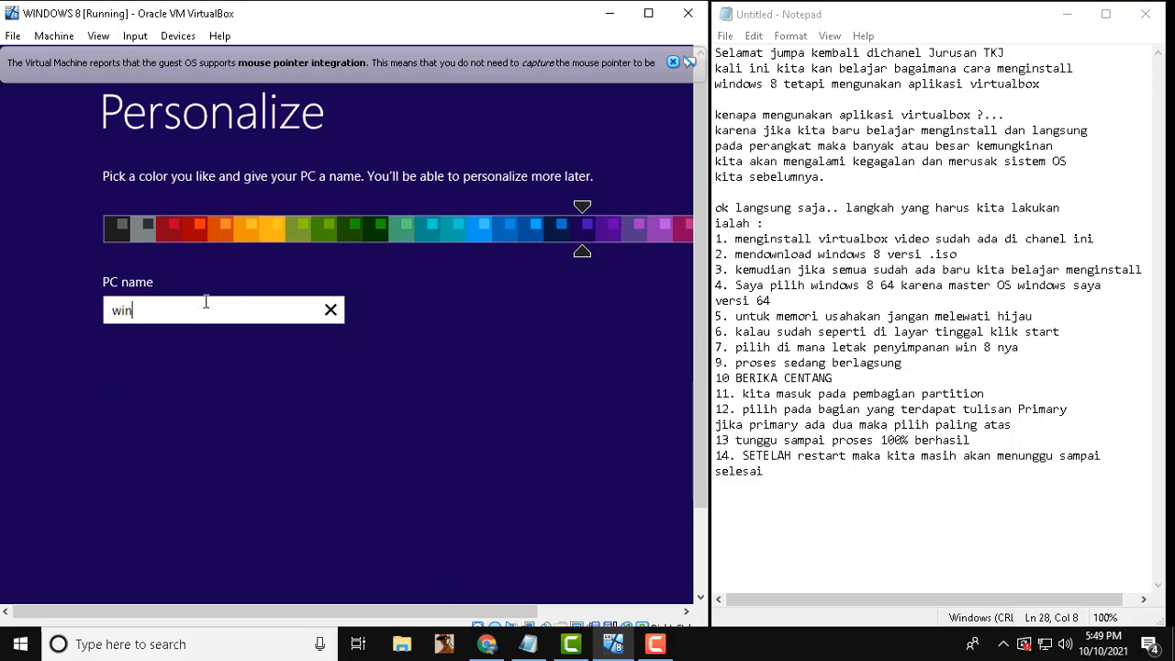
pyautogui.press('BackSpace')
pyautogui.press('BackSpace')
pyautogui.press('BackSpace')
pyautogui.write('bebas')
pyautogui.press('space')
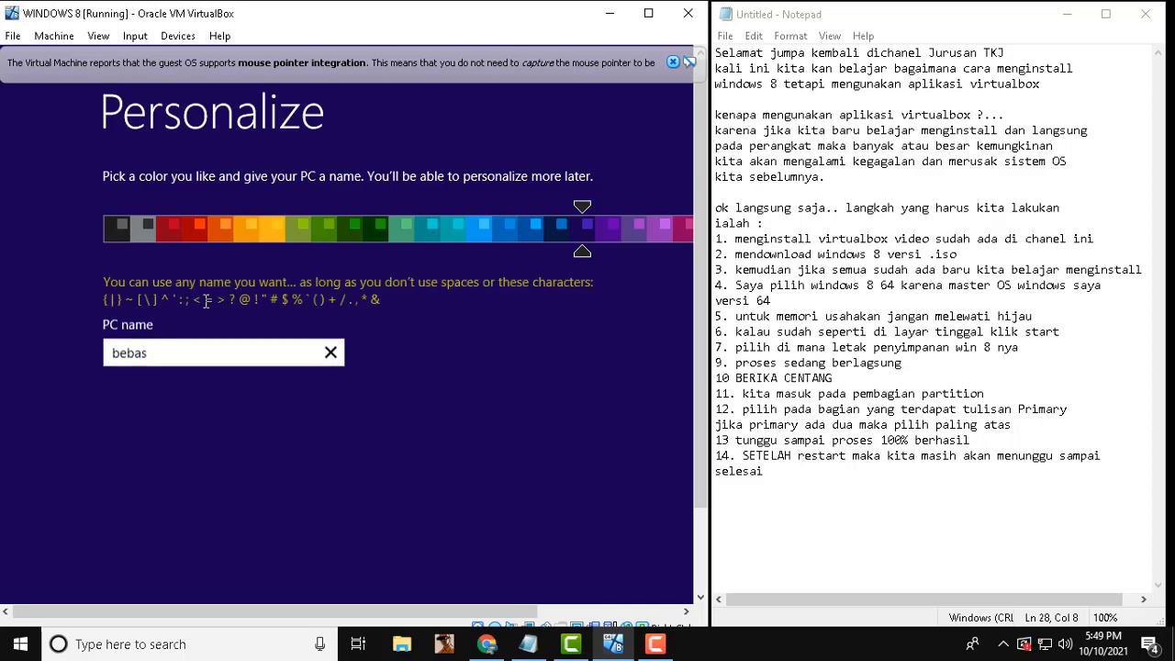
pyautogui.write('janga')
pyautogui.press('BackSpace')
pyautogui.press('BackSpace')
pyautogui.press('BackSpace')
pyautogui.press('BackSpace')
pyautogui.press('BackSpace')
pyautogui.press('BackSpace')
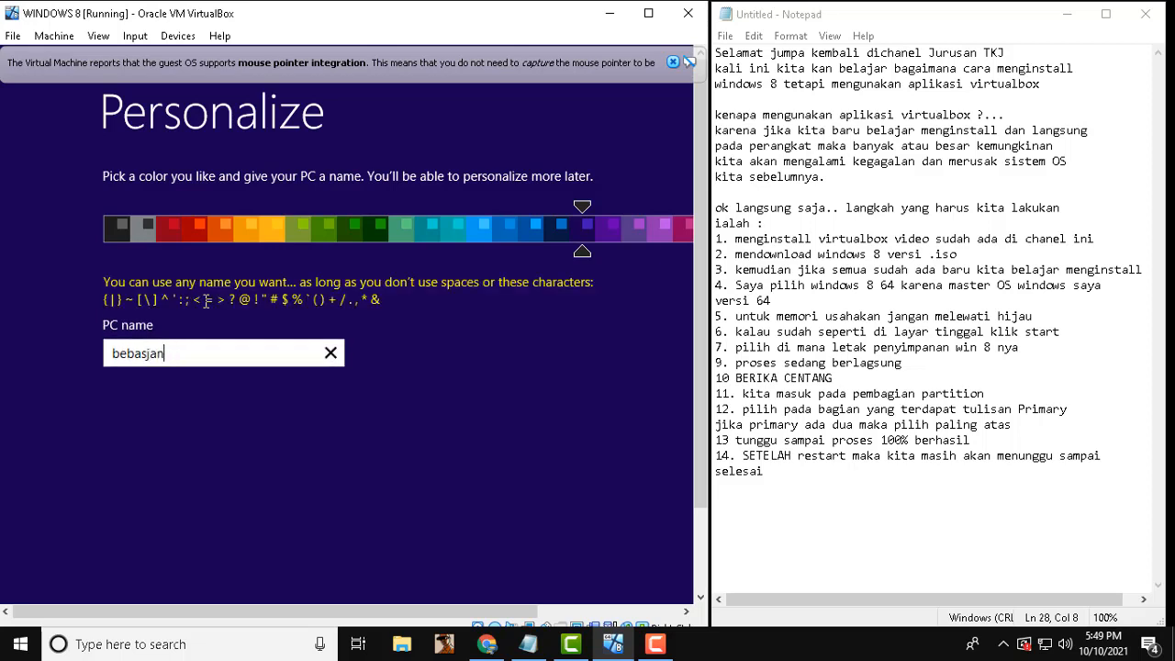
pyautogui.press('space')
pyautogui.write('s')
pyautogui.press('space')
pyautogui.write('diisi')
pyautogui.press('BackSpace')
pyautogui.press('BackSpace')
pyautogui.press('BackSpace')
pyautogui.press('BackSpace')
pyautogui.press('BackSpace')
pyautogui.press('BackSpace')
pyautogui.press('BackSpace')
pyautogui.press('BackSpace')
pyautogui.press('BackSpace')
pyautogui.press('BackSpace')
# Step: Name the new Windows PC win8 and accept the express settings
pyautogui.write('win8')
pyautogui.press('Return')
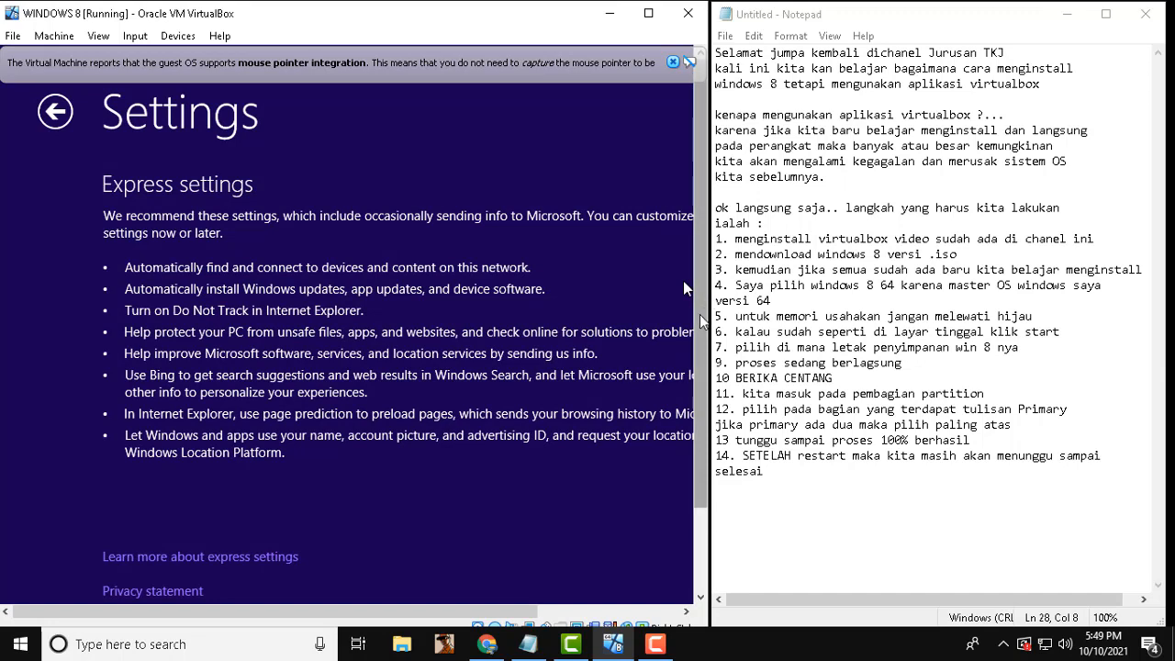
pyautogui.scroll(-2, 683, 280)
pyautogui.moveTo(336, 614); pyautogui.dragTo(390, 585)
pyautogui.click(457, 542)
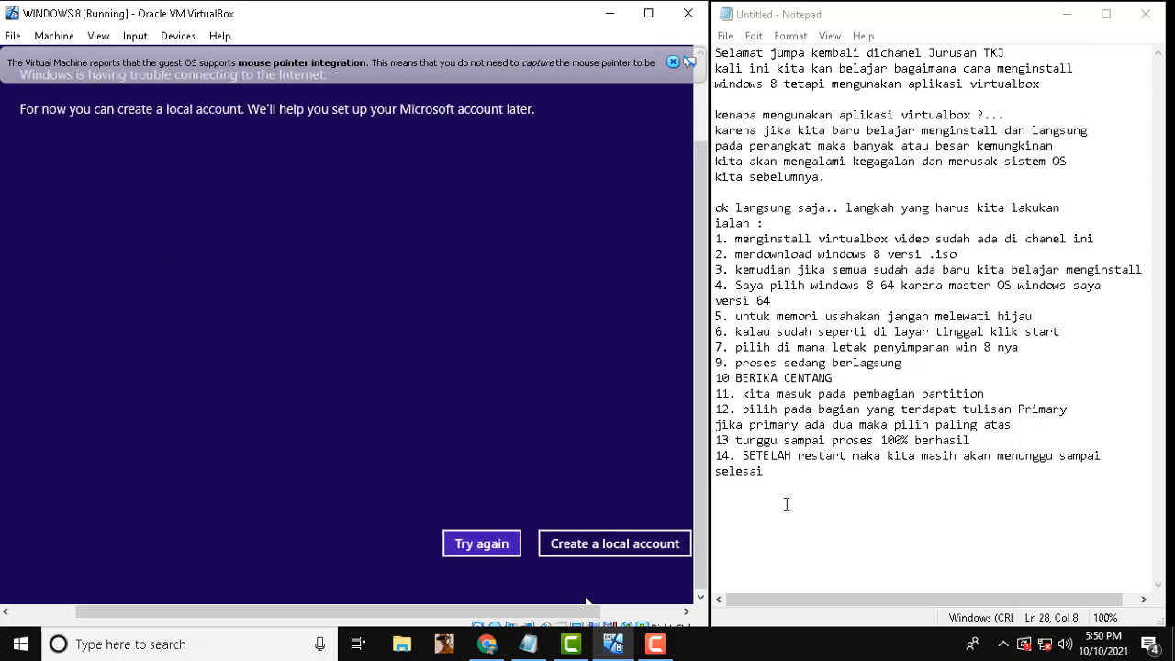
# Step: Create a local account with the user name windows and no password, and finish the account setup
pyautogui.click(550, 549)
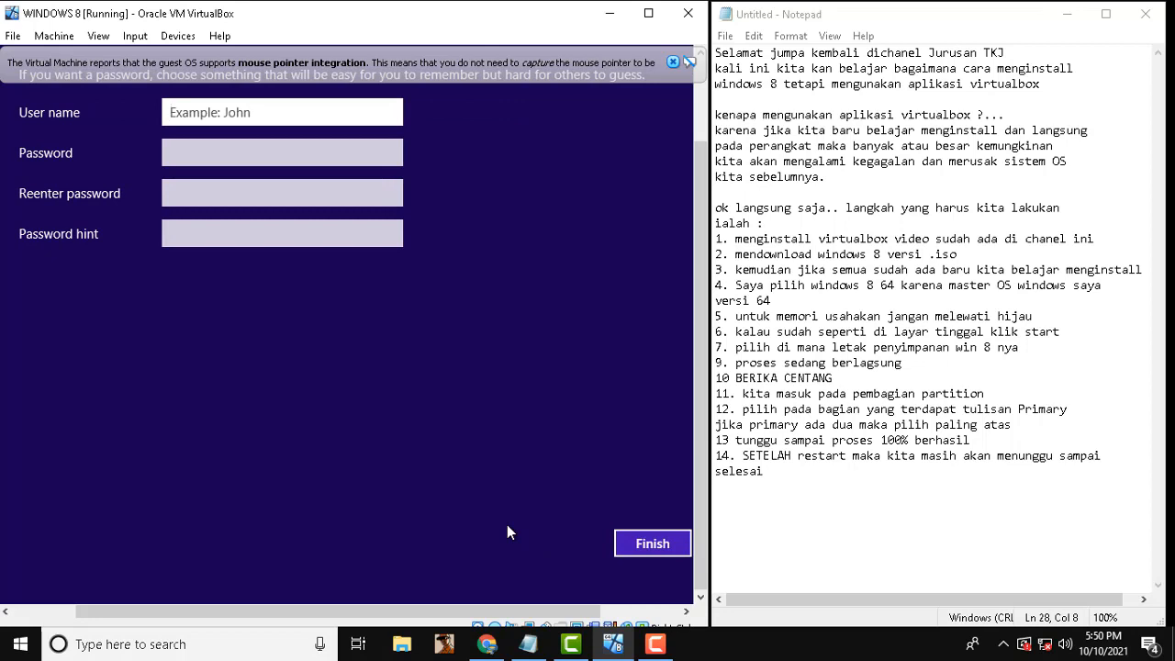
pyautogui.write('win8')
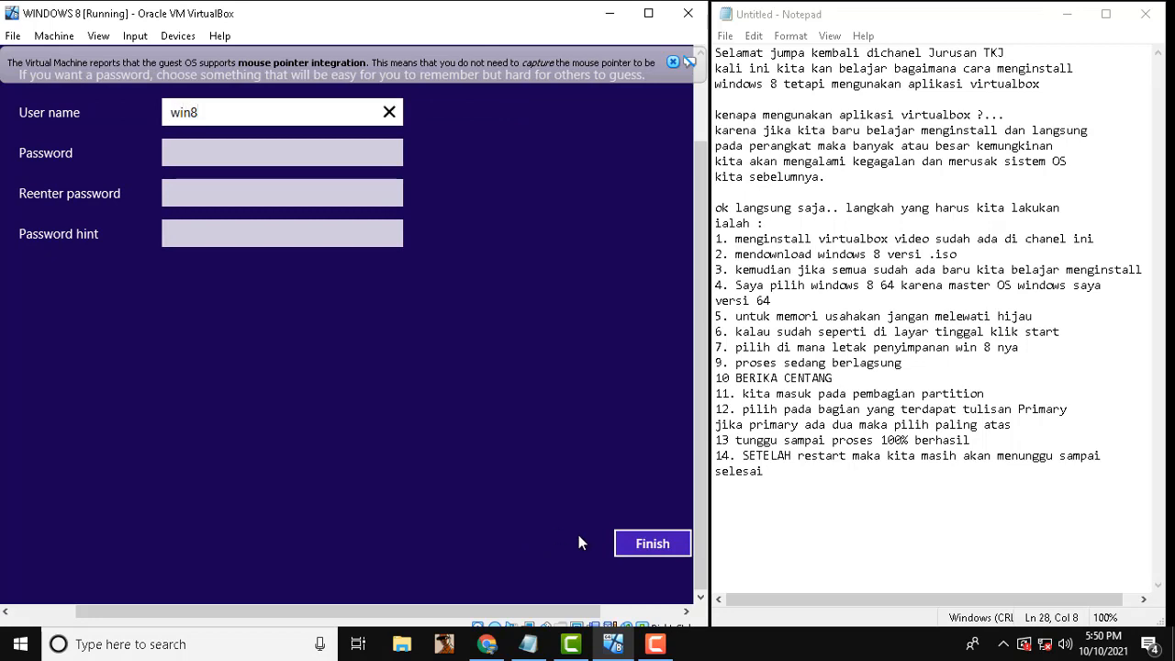
pyautogui.click(662, 551)
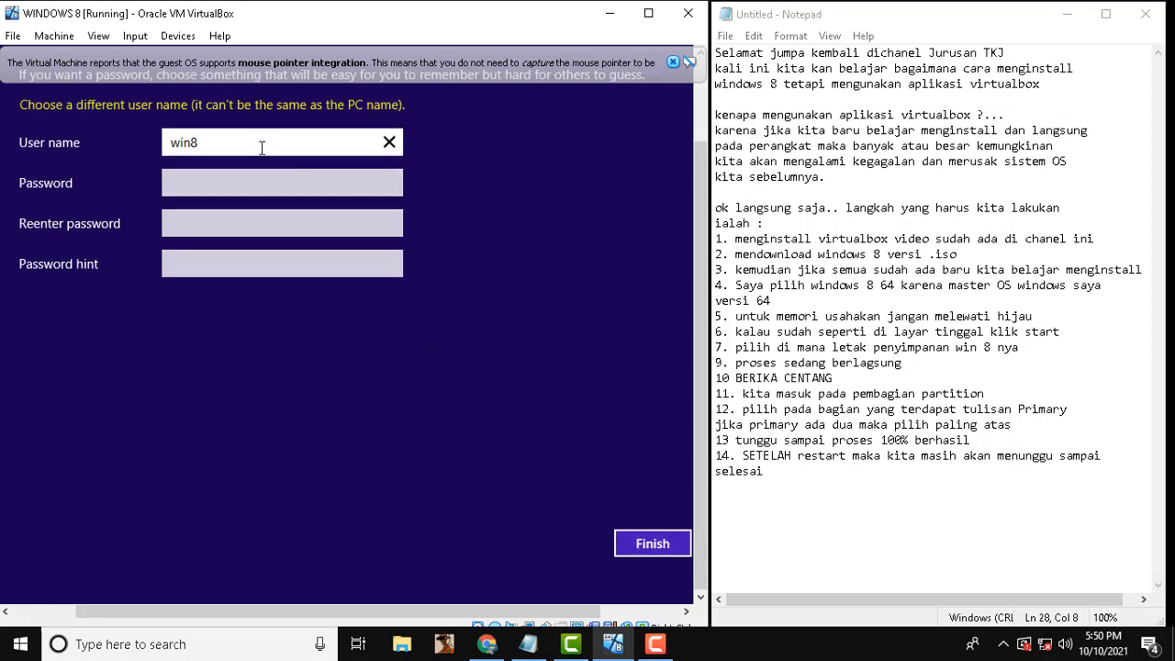
pyautogui.click(389, 141)
pyautogui.write('windows')
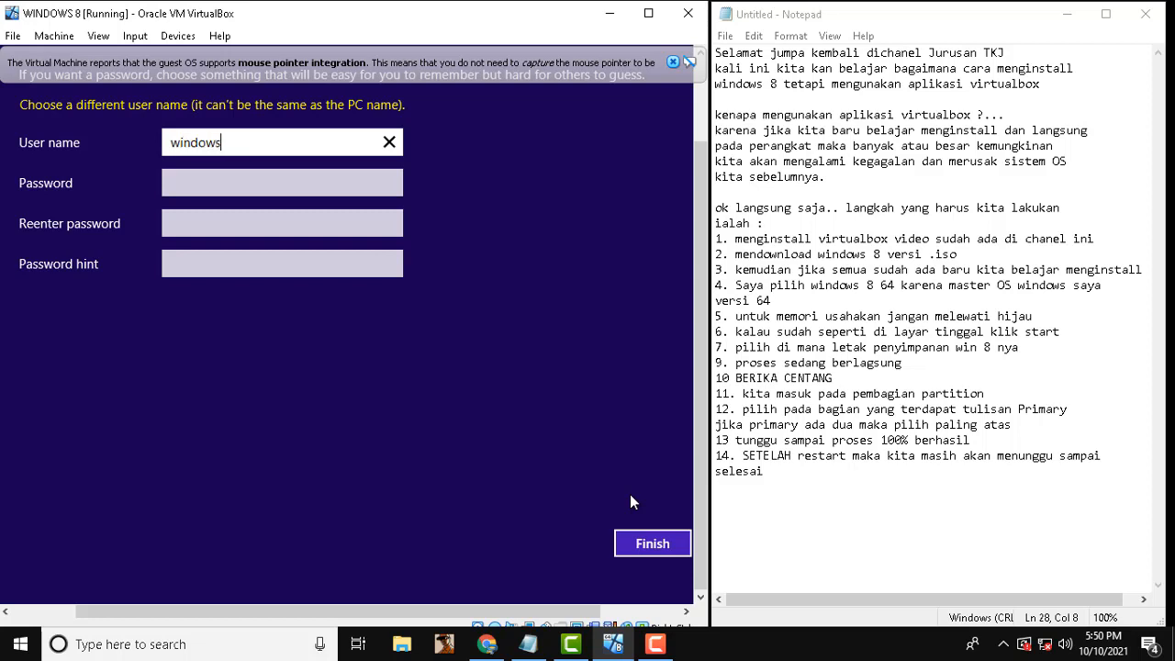
pyautogui.click(642, 546)
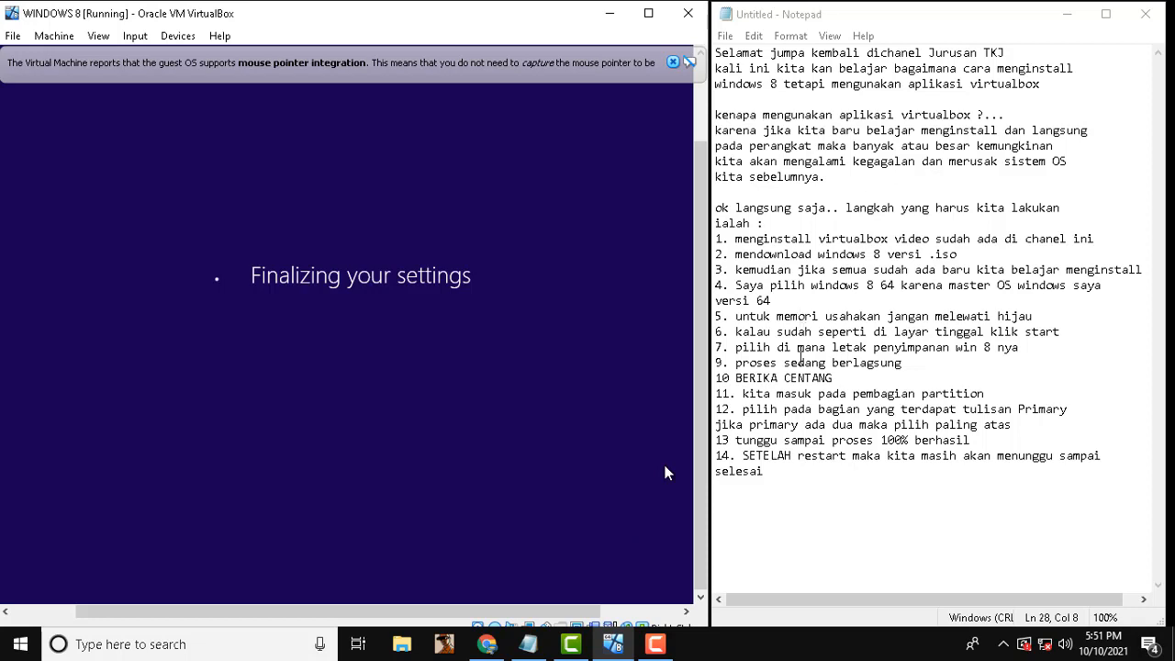
# Step: Correct the first word of item 10 in the Notepad note to "BERIKAN"
pyautogui.click(778, 377)
pyautogui.write('N')
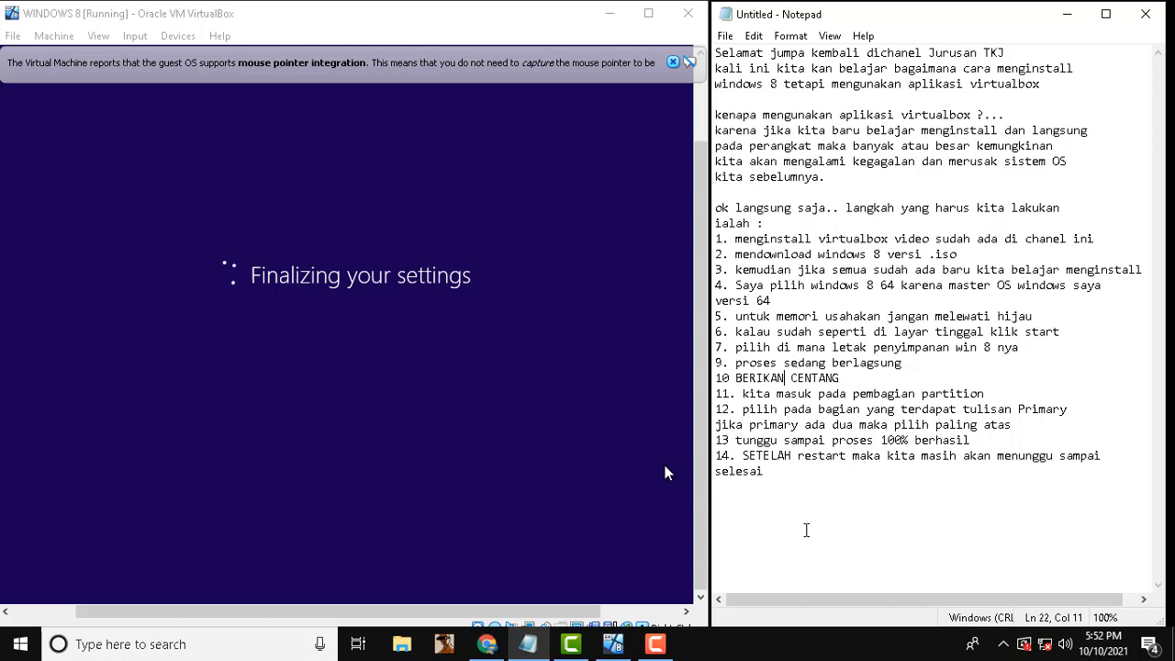
pyautogui.click(658, 648)
pyautogui.click(1090, 573)
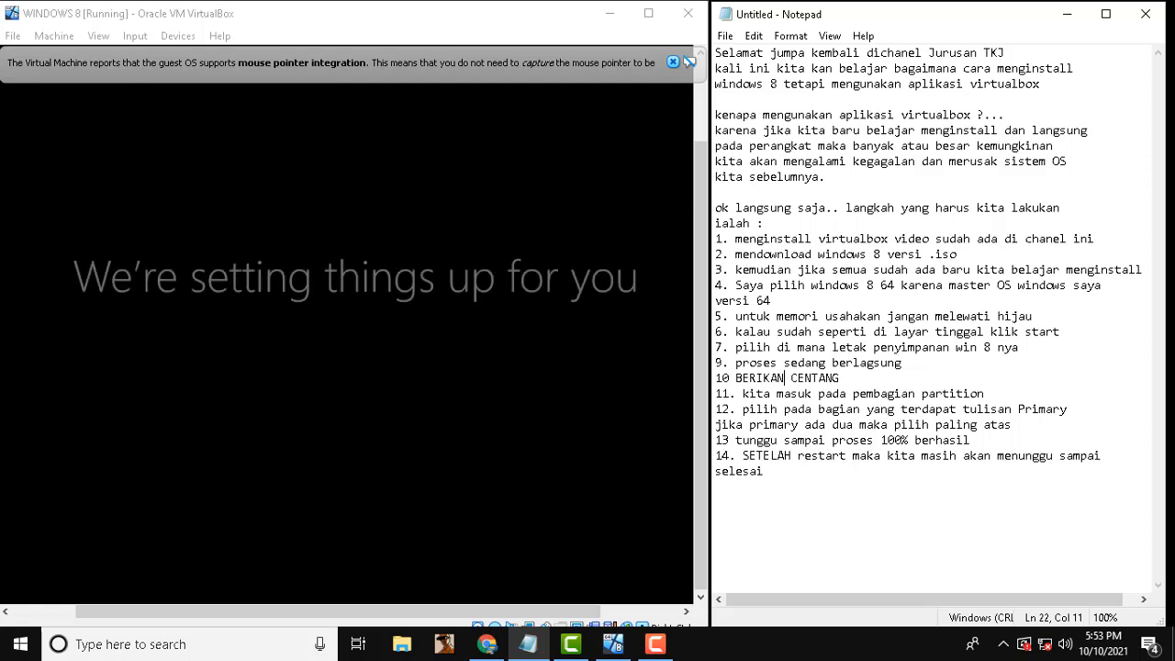
# Step: Switch to the virtual machine and maximize its window to follow the app installation
pyautogui.click(699, 191)
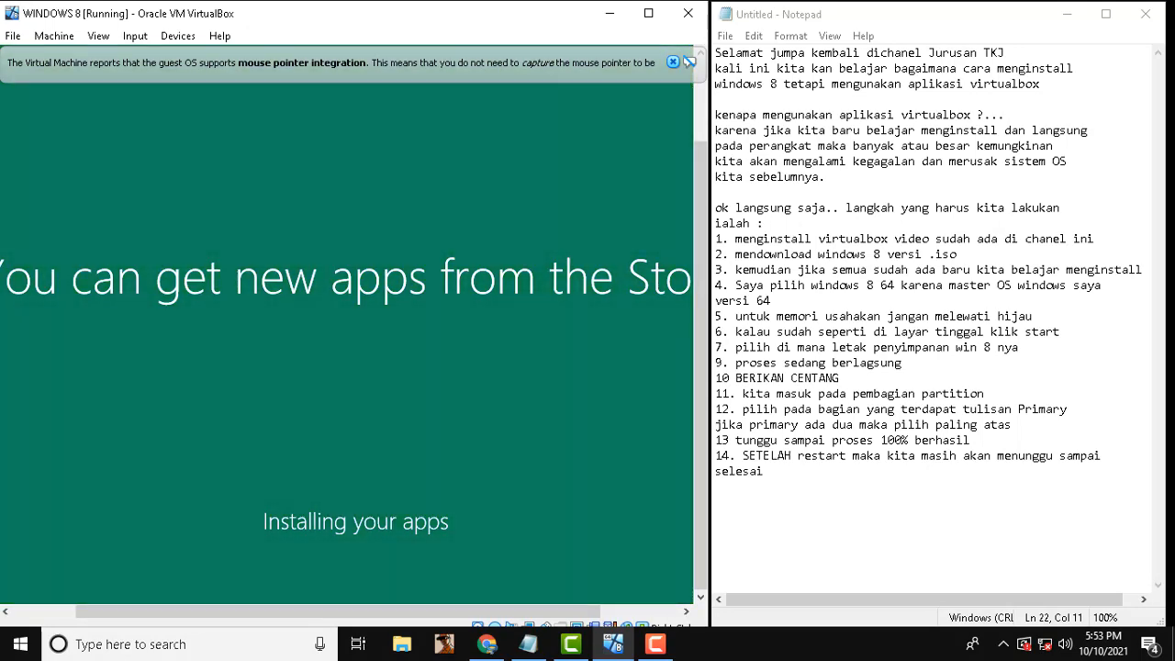
pyautogui.click(650, 13)
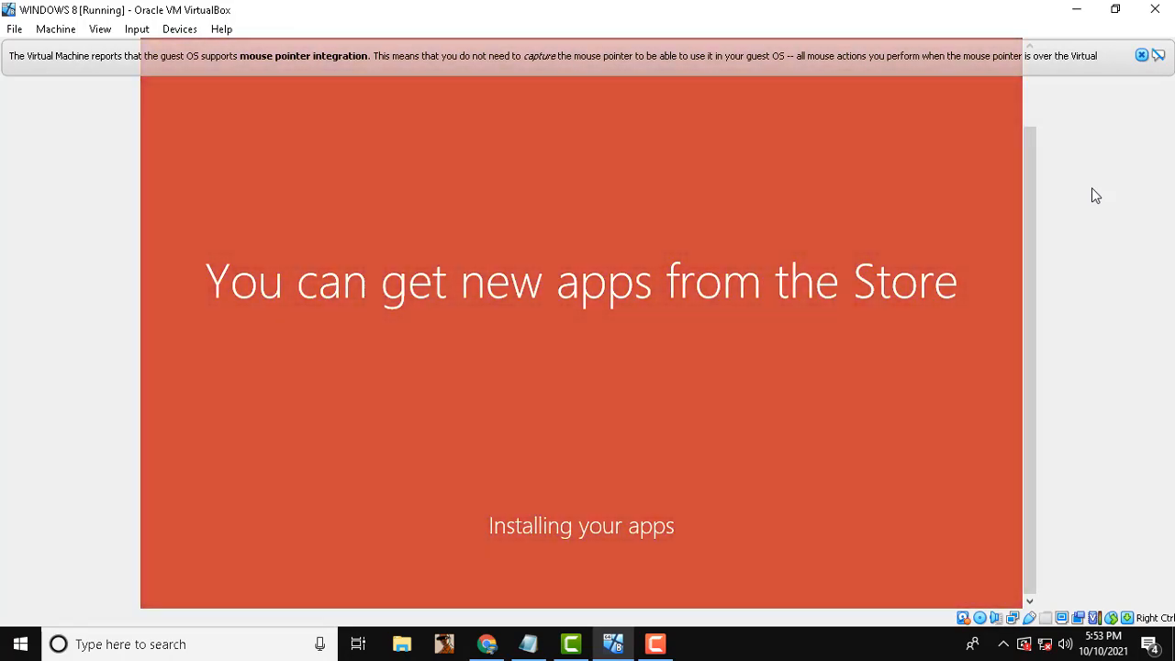
# Step: Return to Notepad and add the list item "15. sedang proses install aplikasi" below item 14
pyautogui.click(530, 647)
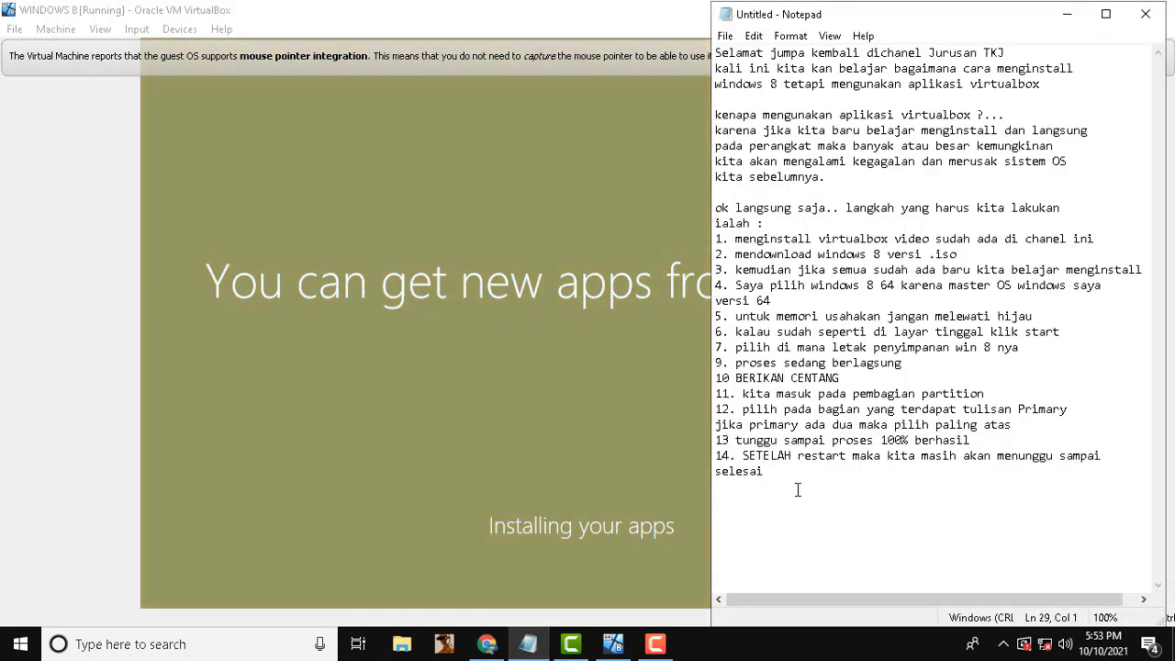
pyautogui.write('15. ')
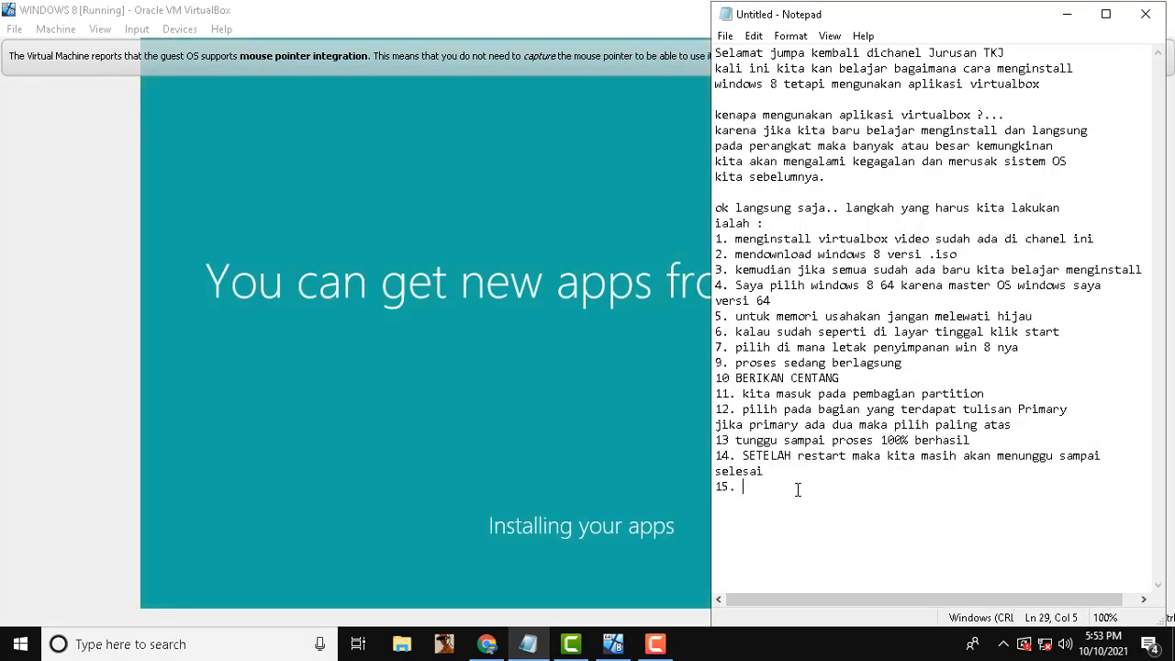
pyautogui.write('sedang pr')
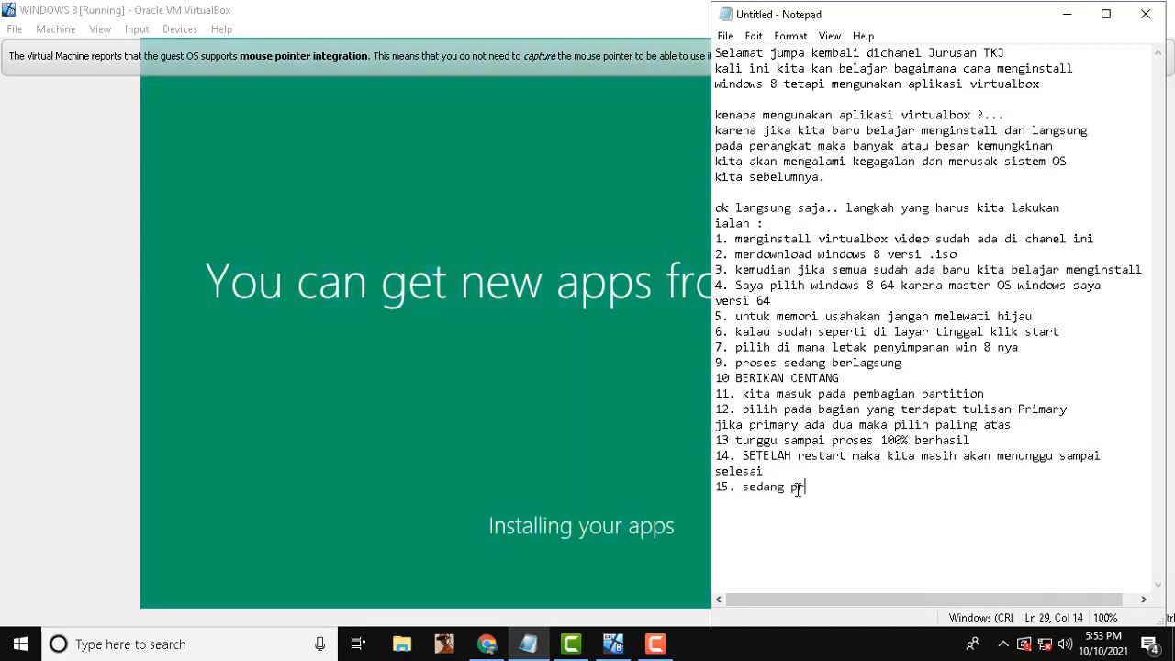
pyautogui.write('oses insta')
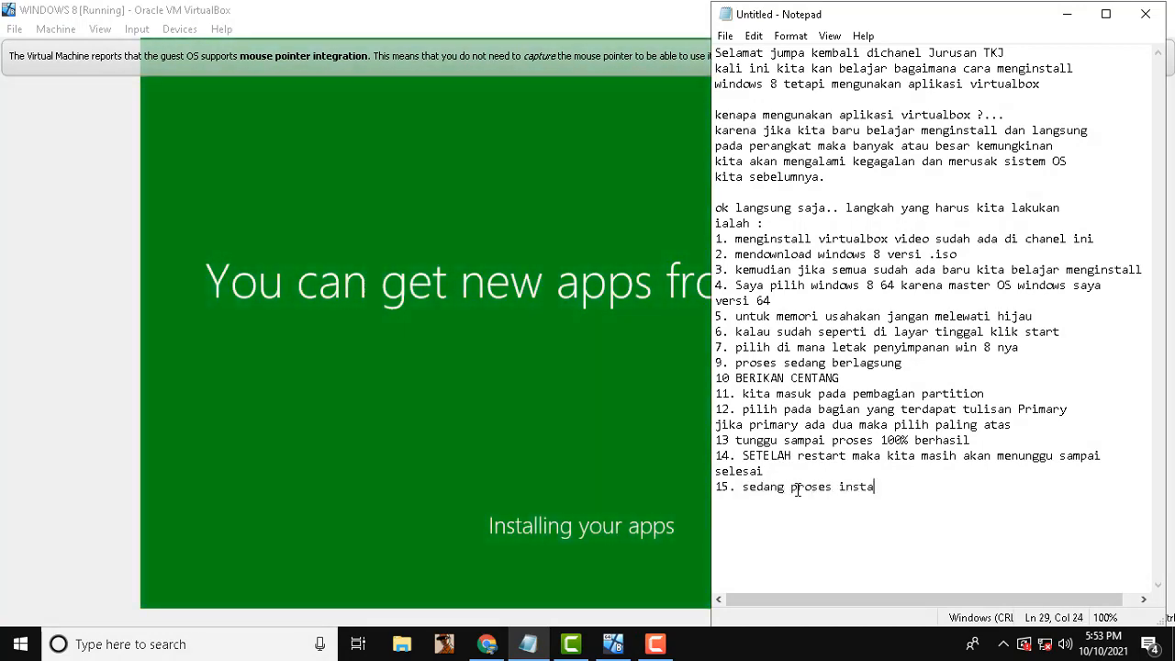
pyautogui.write('ll apliaksi')
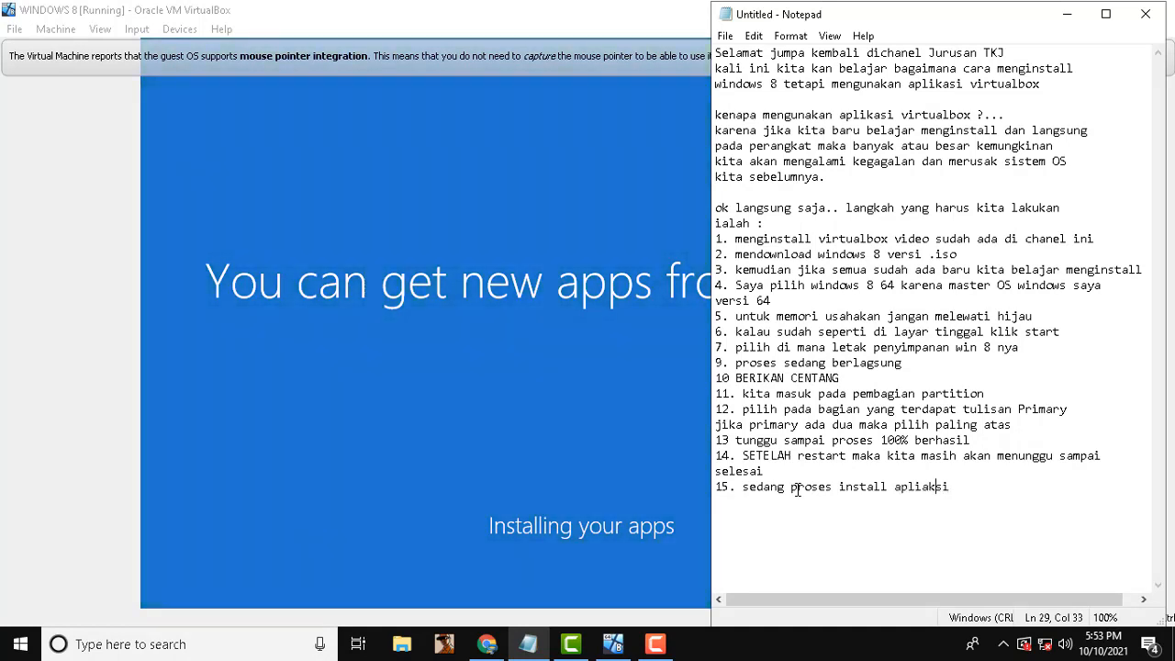
pyautogui.press('BackSpace')
pyautogui.press('BackSpace')
pyautogui.write('ka')
# Step: Return to the virtual machine and look through the tiles on the Windows Start screen
pyautogui.click(630, 29)
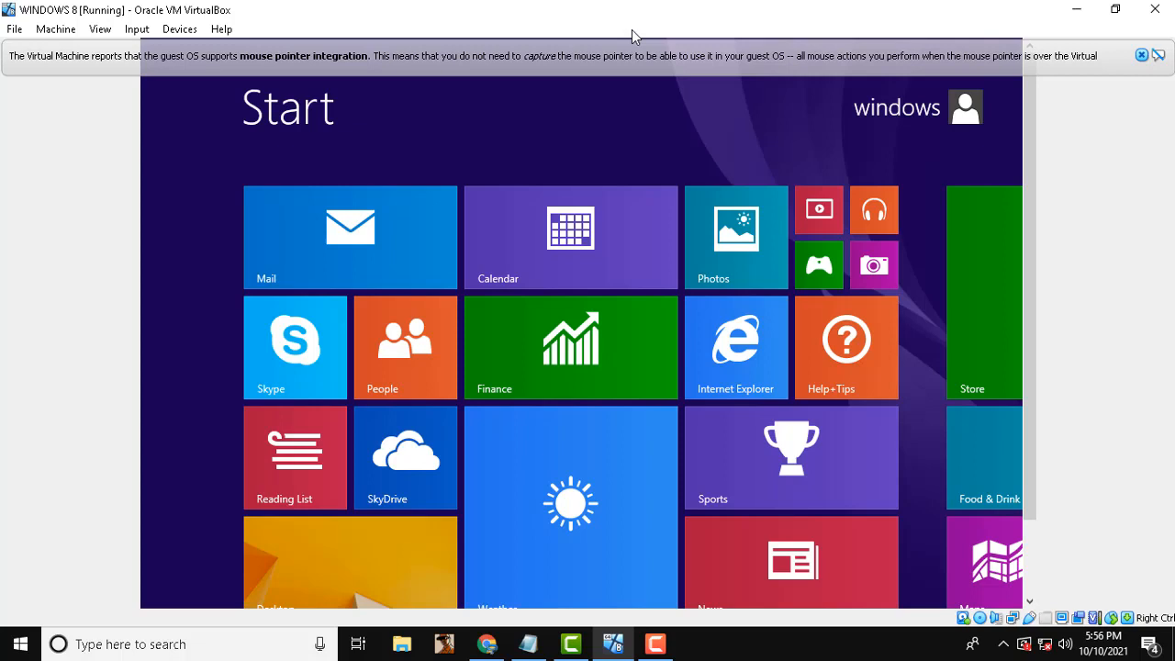
pyautogui.click(656, 644)
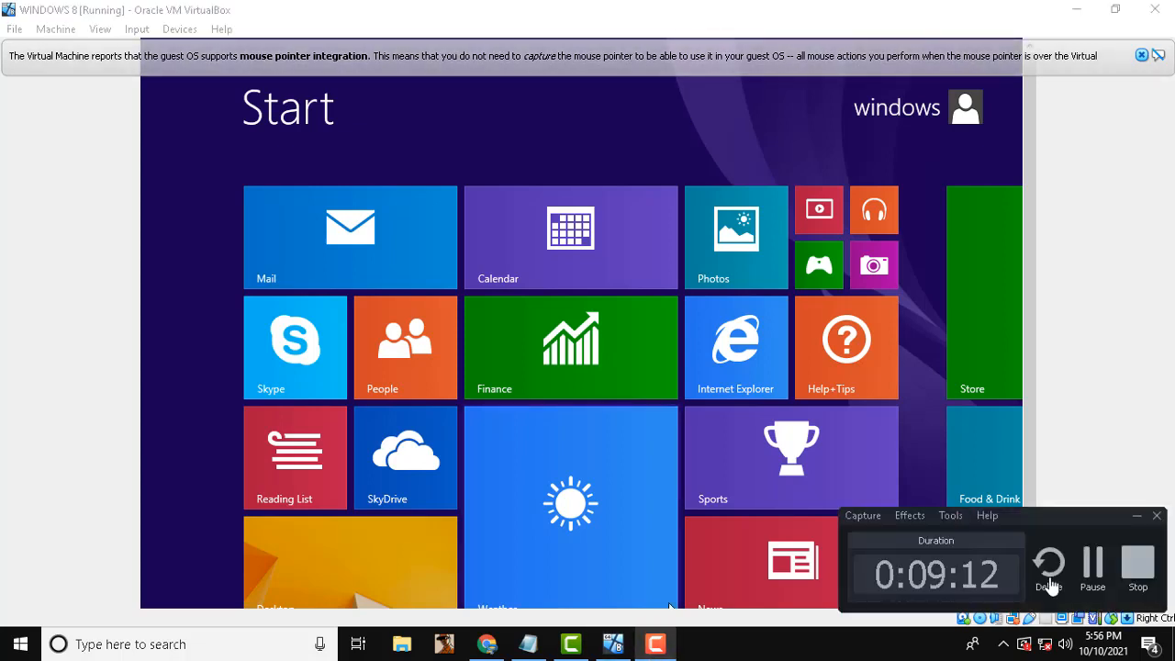
pyautogui.click(188, 577)
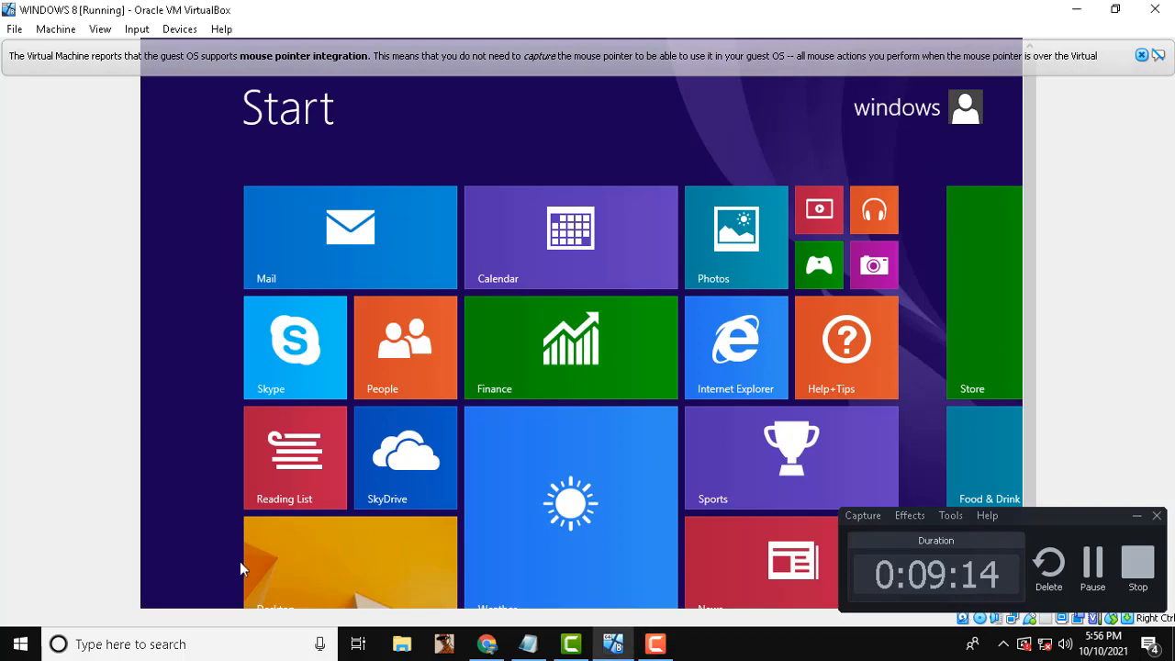
pyautogui.scroll(-3, 399, 506)
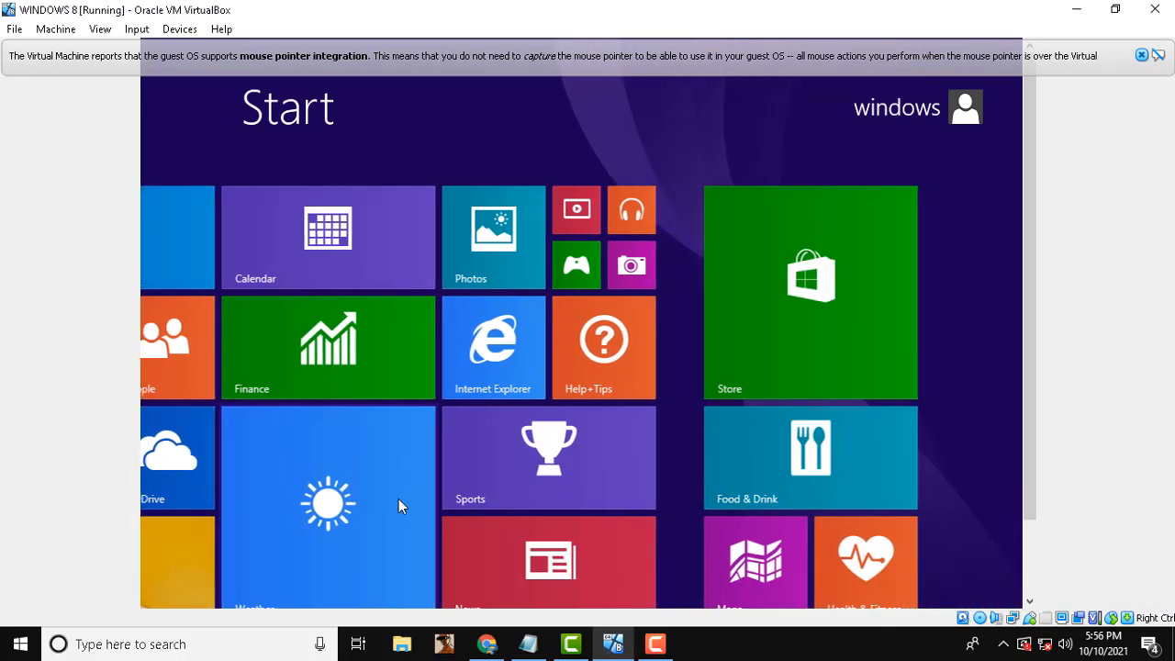
pyautogui.scroll(3, 427, 459)
pyautogui.moveTo(1031, 337); pyautogui.dragTo(1036, 417)
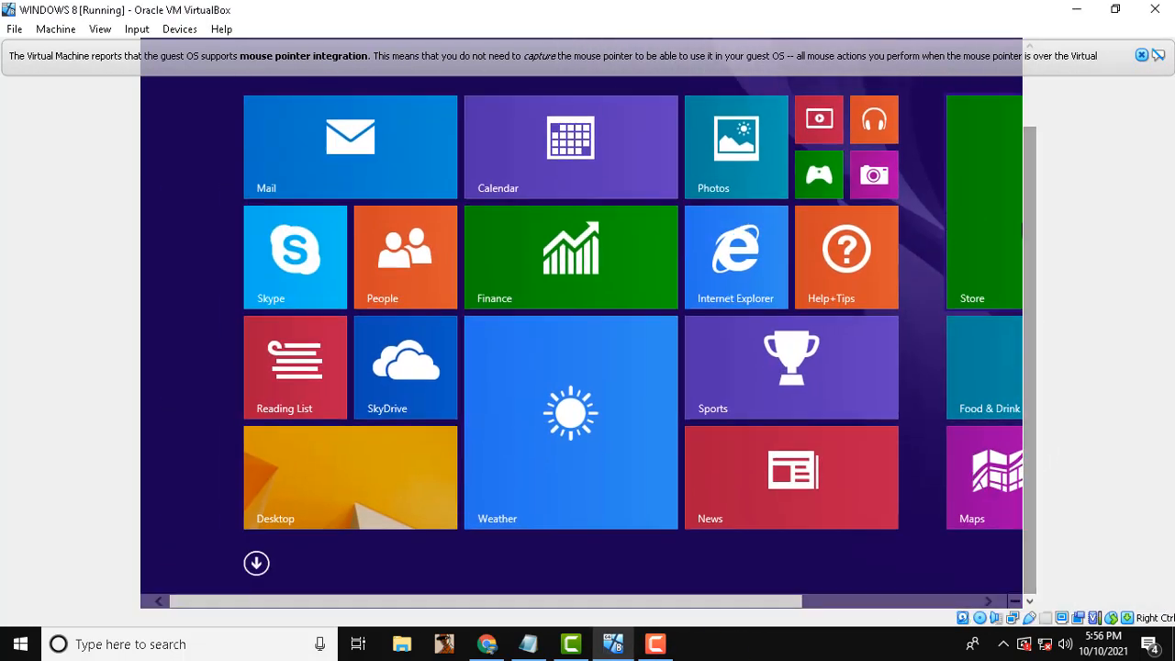
# Step: Open the Windows desktop inside the virtual machine and launch File Explorer there
pyautogui.click(400, 525)
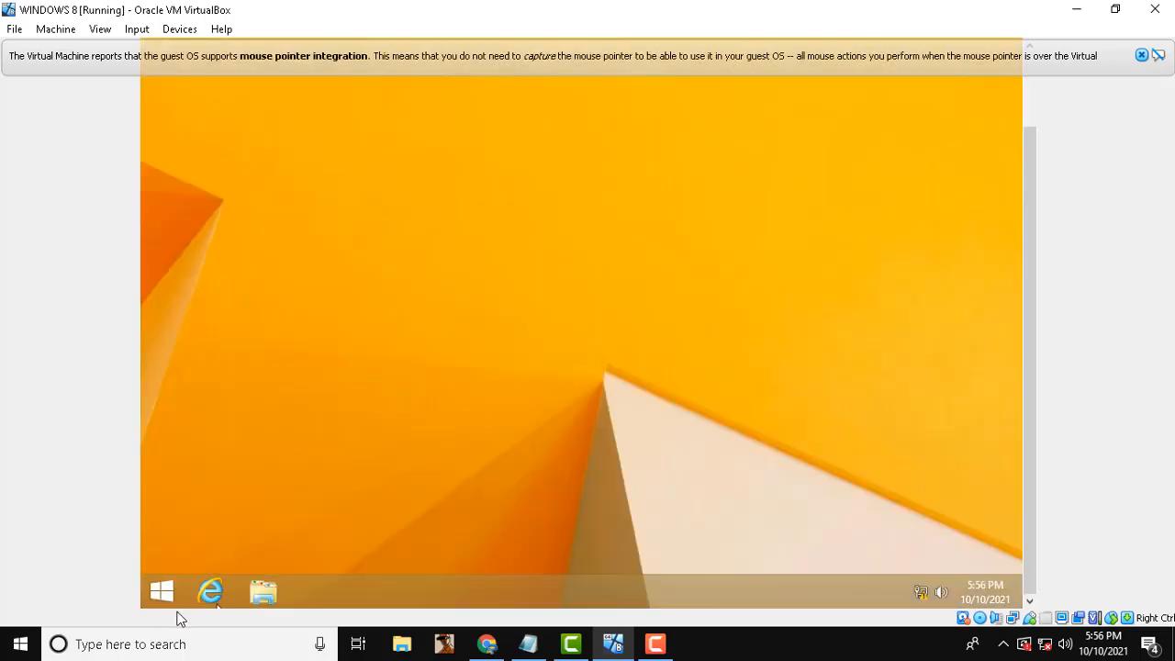
pyautogui.click(263, 590)
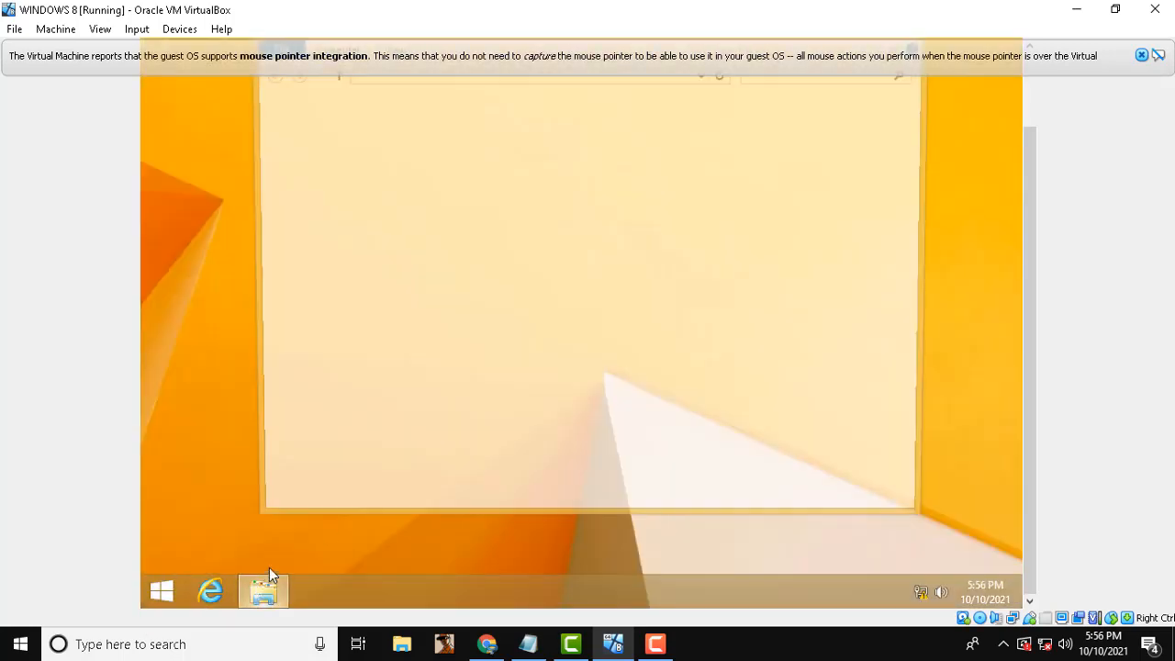